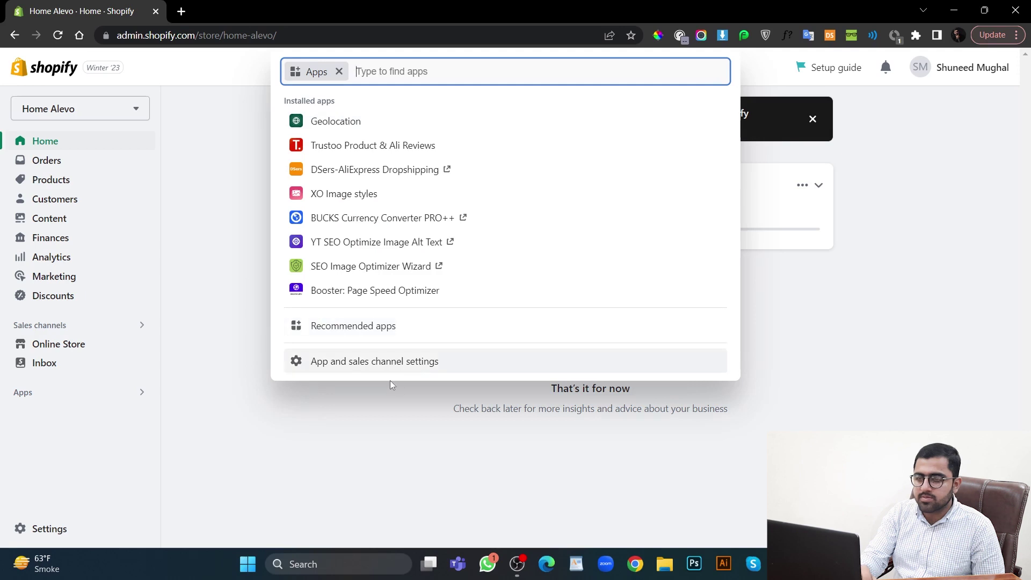
Search the App Store for 'bon loyalty' and add BON Loyalty Rewards Referrals to Home Alevo.
left_click(398, 369)
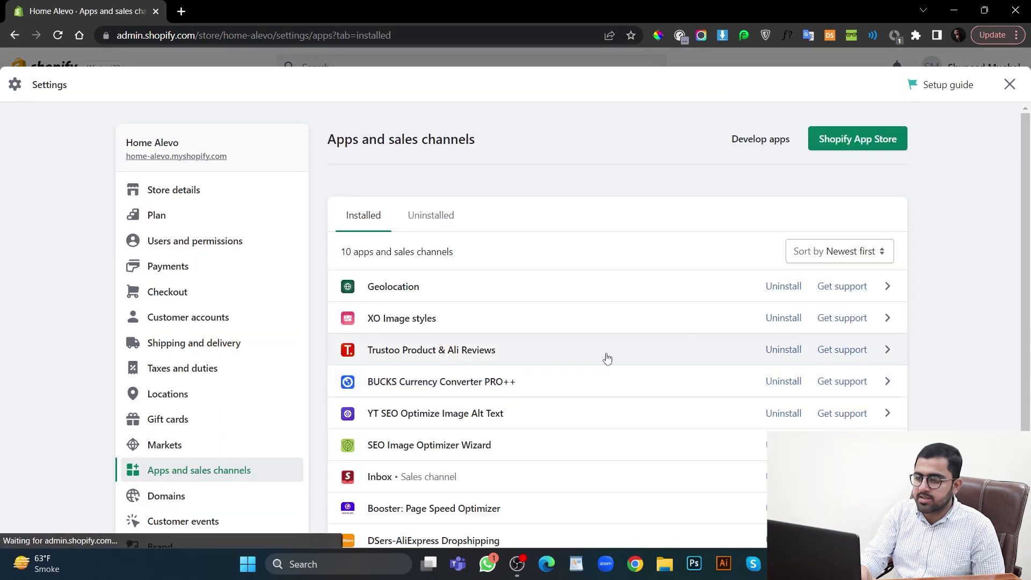
scroll(680, 379, "down", 2)
scroll(678, 382, "up", 3)
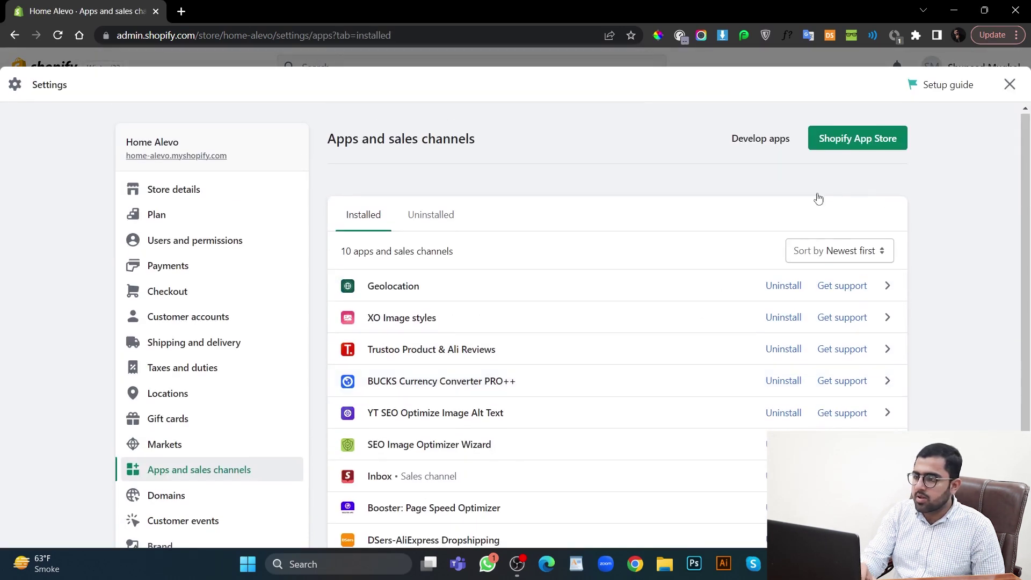
left_click(858, 138)
left_click(486, 85)
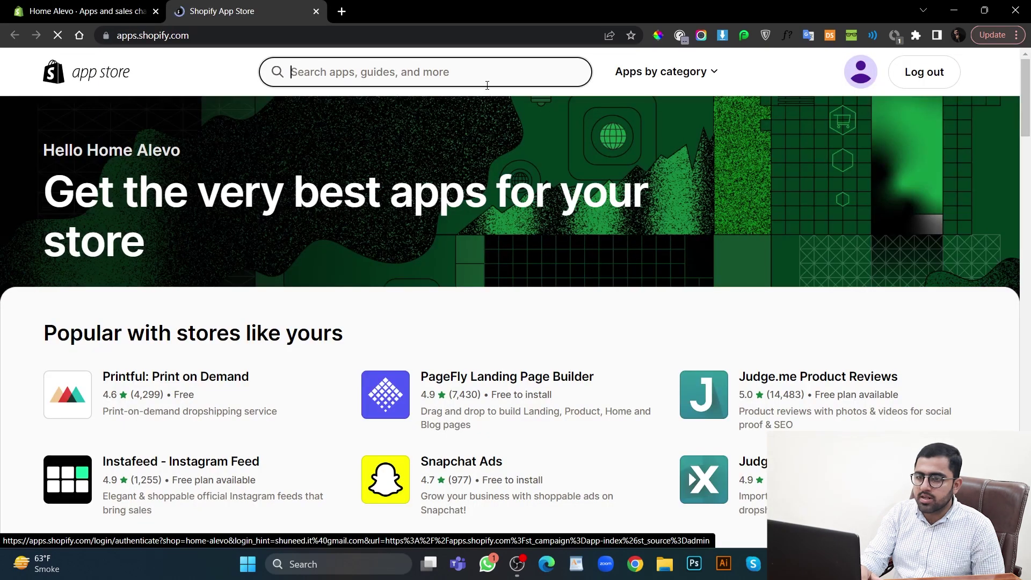
type("bo")
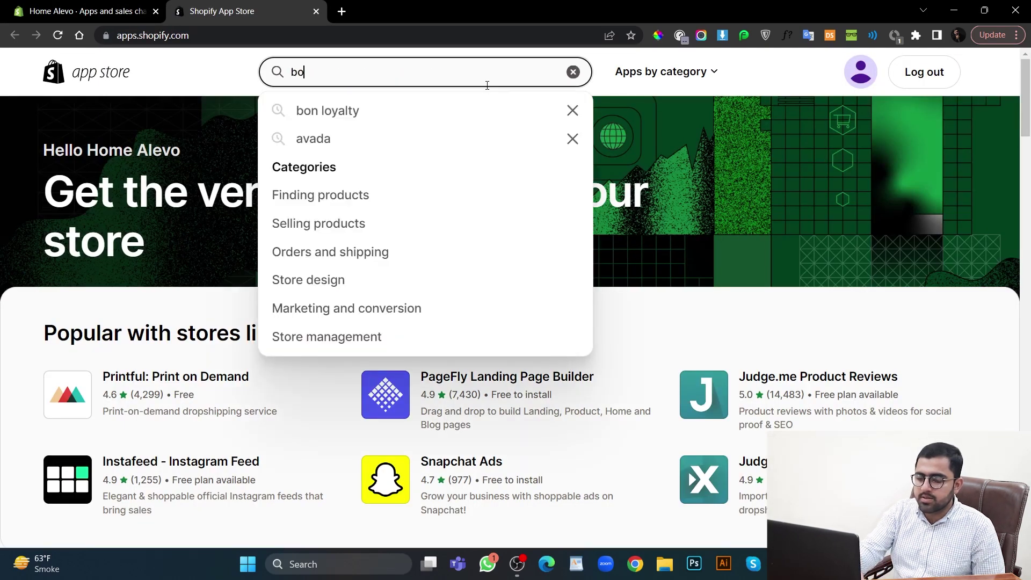
type("n loy")
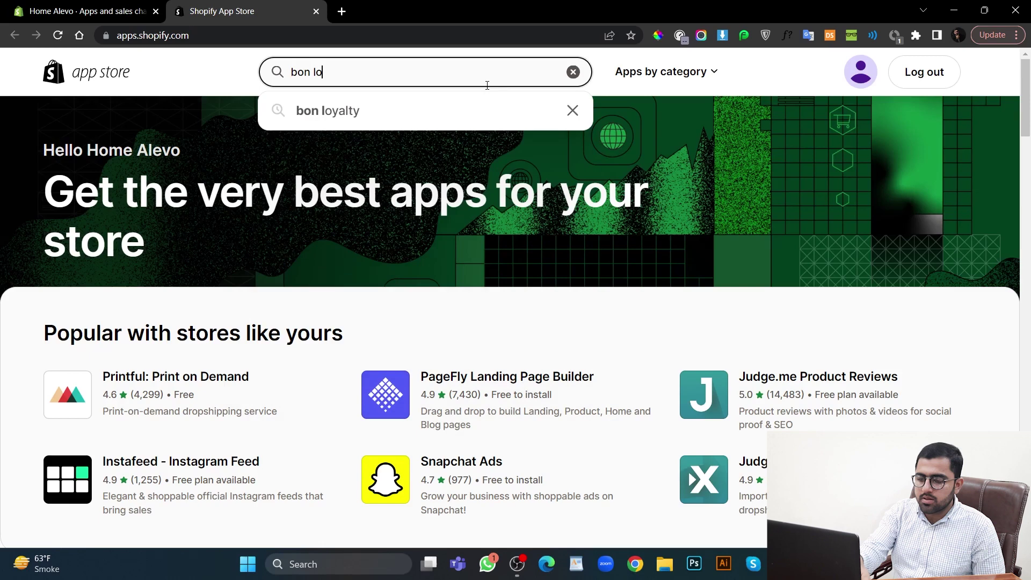
type("al")
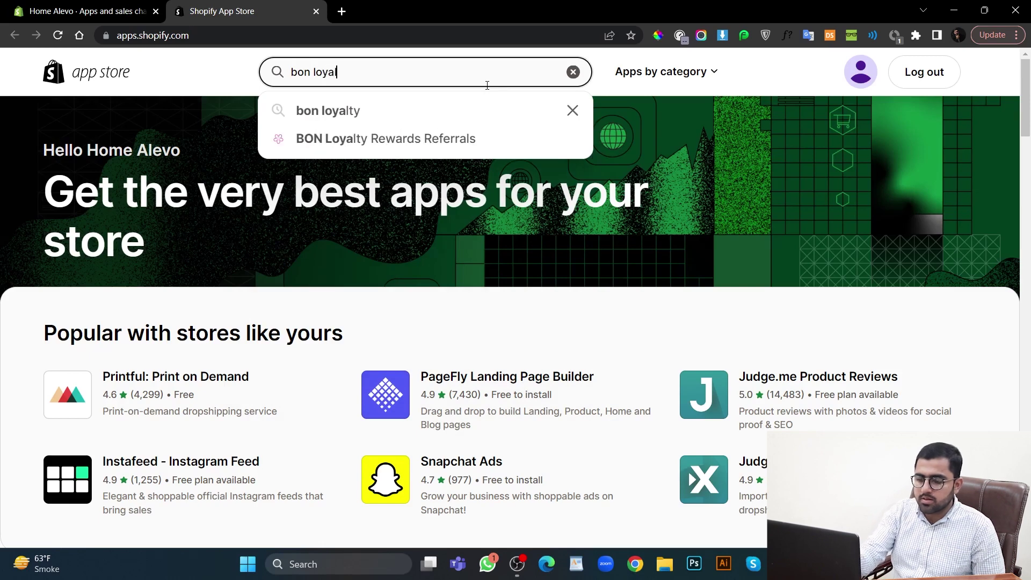
type("ty")
key("Return")
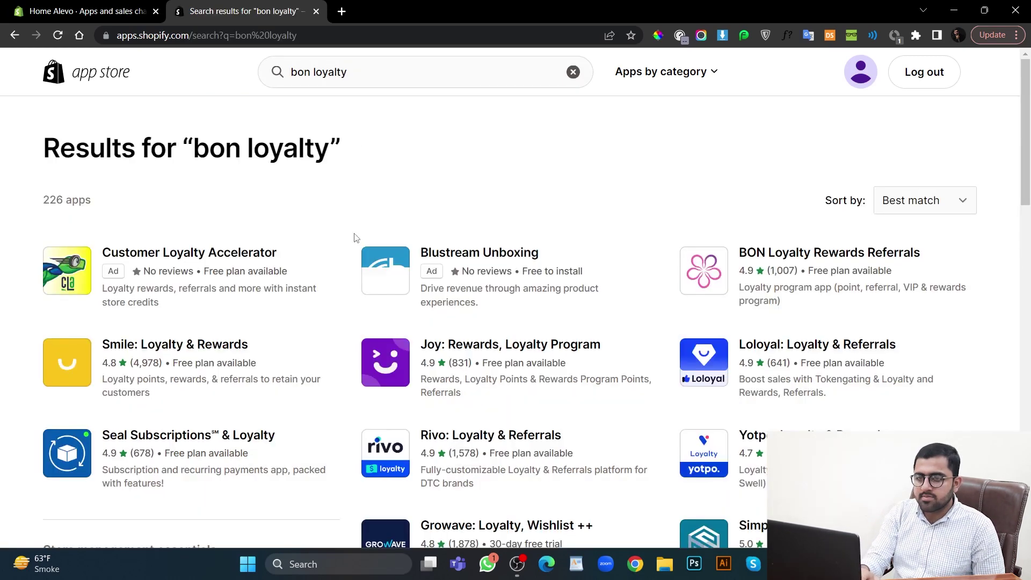
left_click(828, 255)
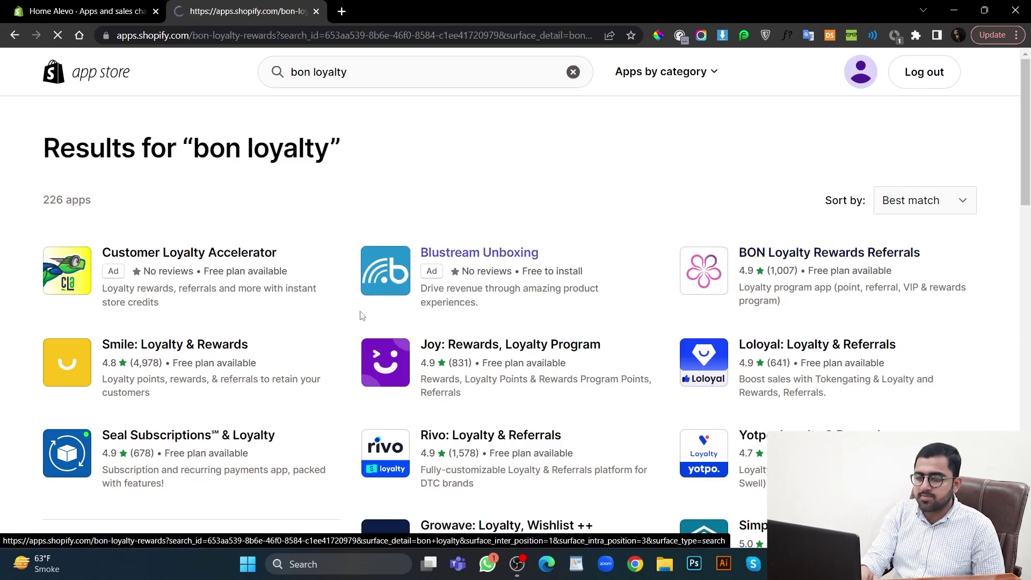
scroll(306, 359, "down", 10)
scroll(302, 362, "down", 5)
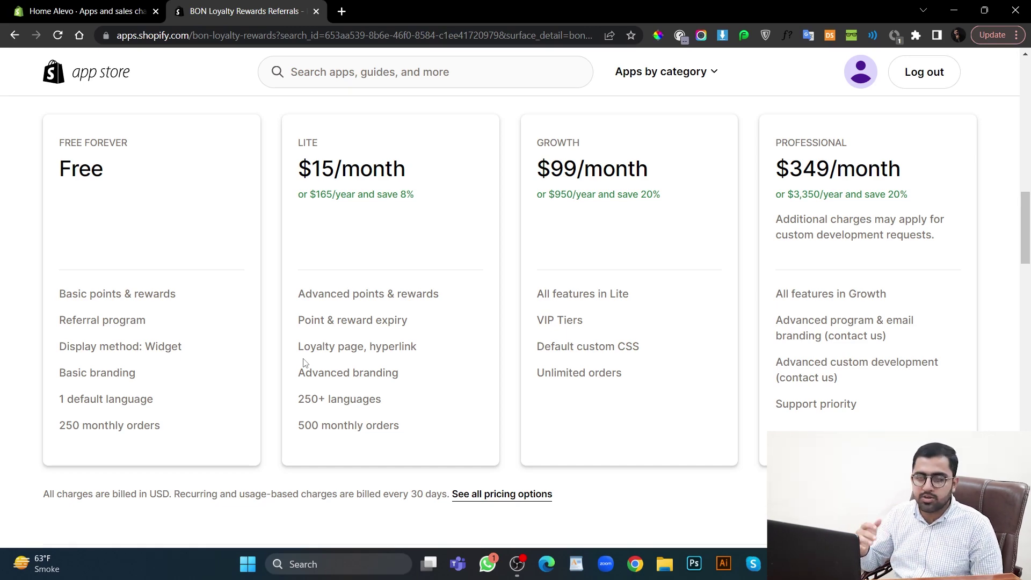
scroll(290, 355, "up", 15)
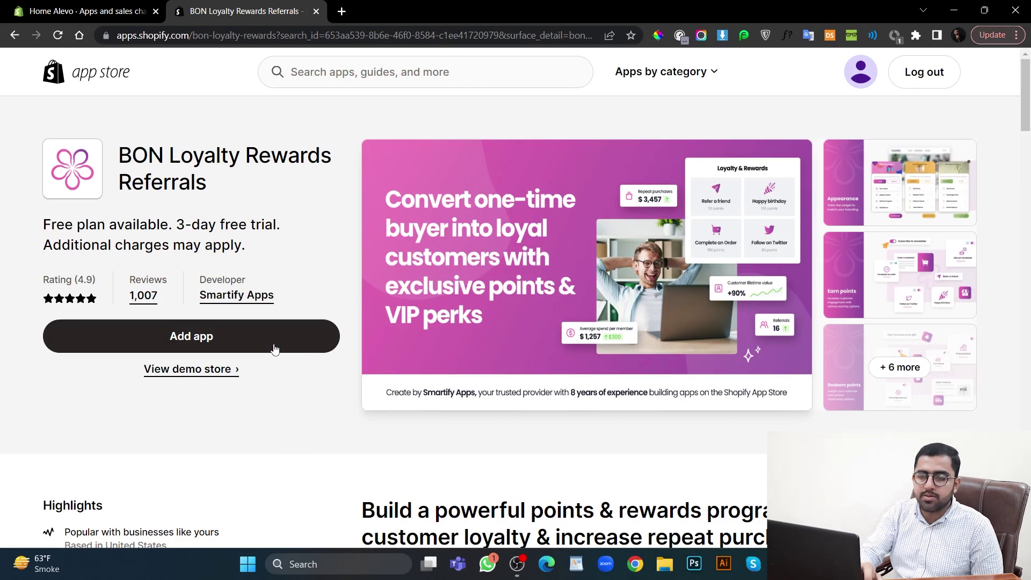
left_click(275, 339)
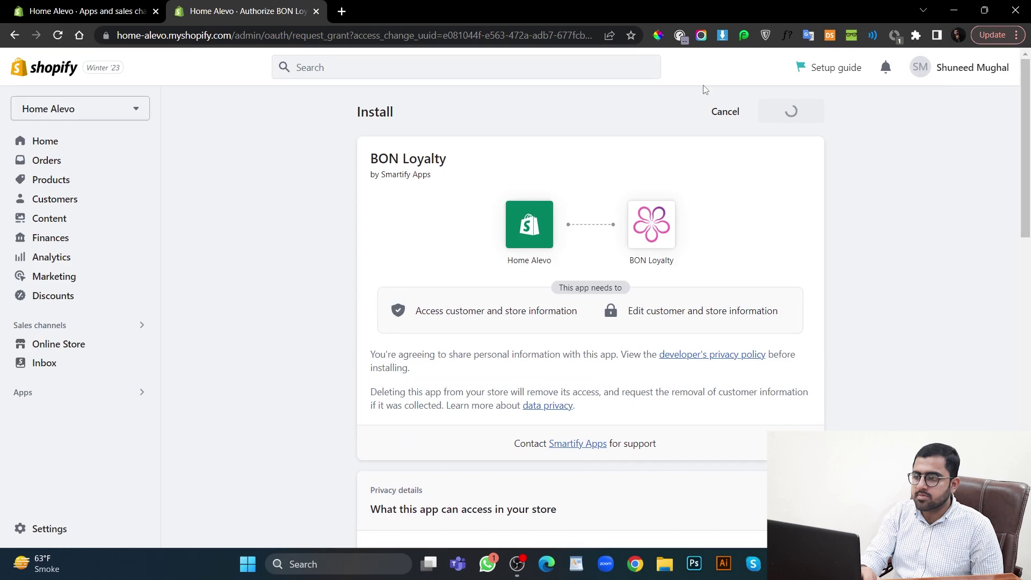
Install BON Loyalty and onboard with the repeat-purchase goal, 1 point per $1 and a 50-point 10% coupon.
left_click(808, 113)
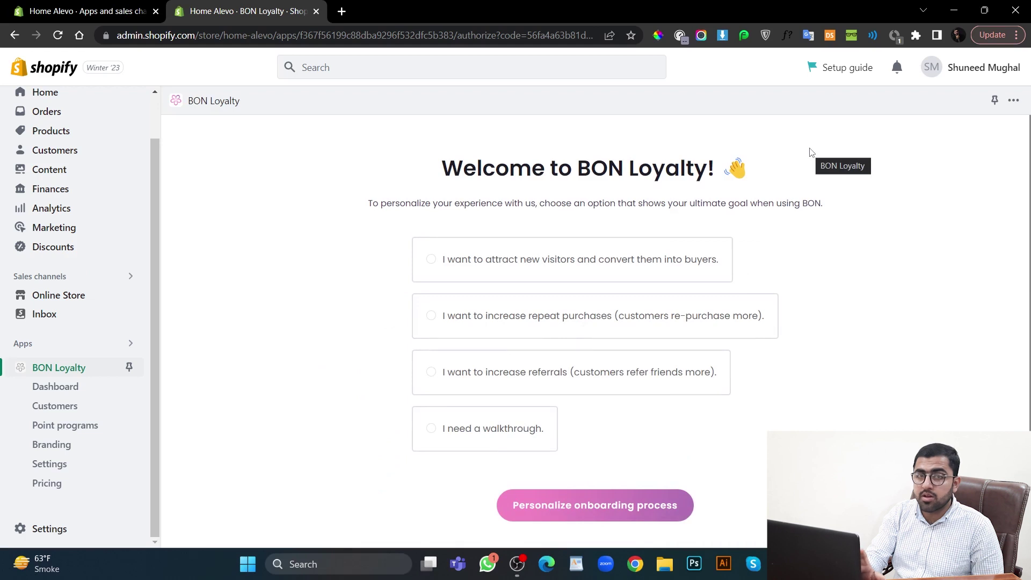
left_click(455, 325)
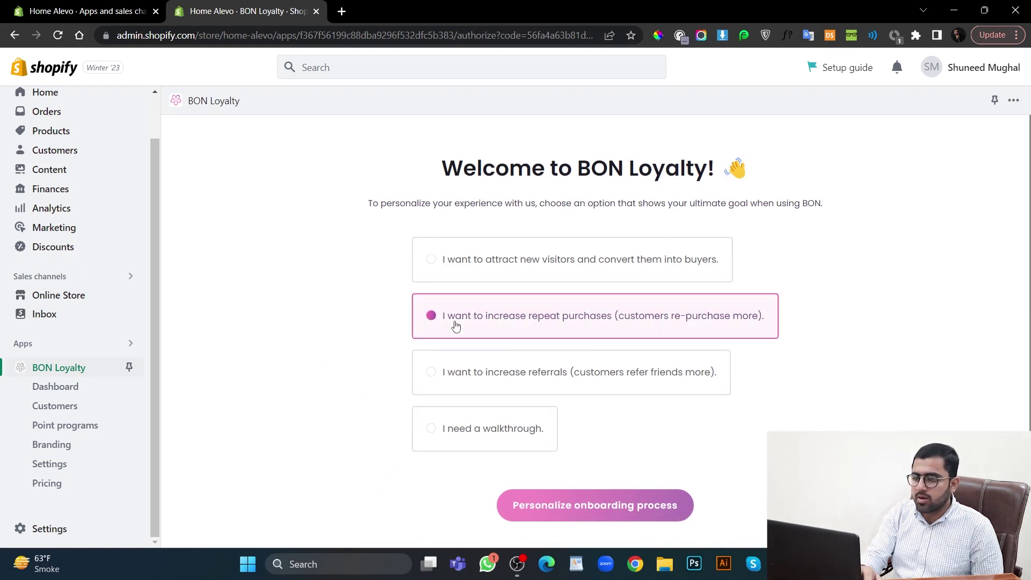
left_click(562, 509)
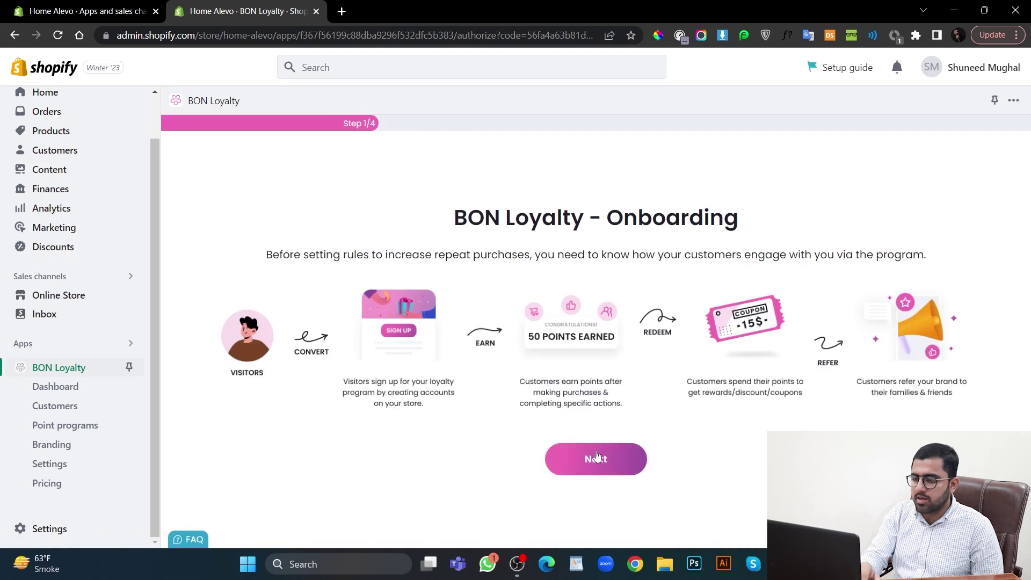
left_click(597, 457)
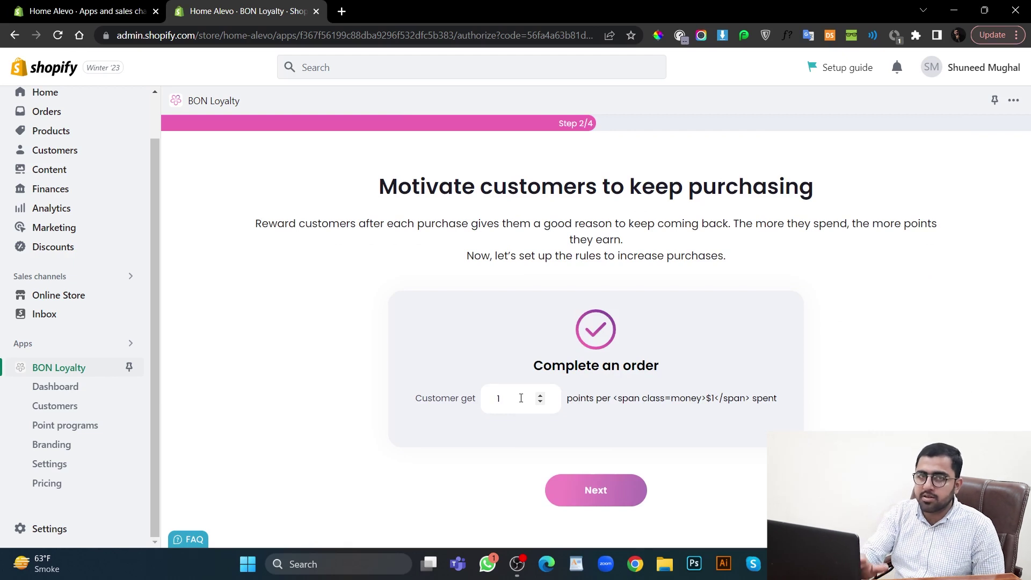
left_click(596, 500)
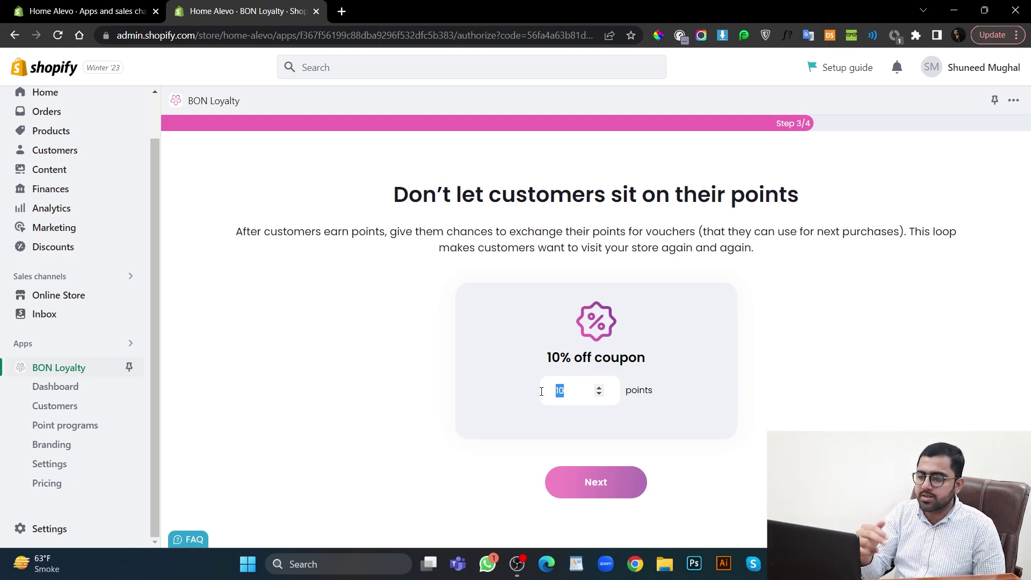
type("50")
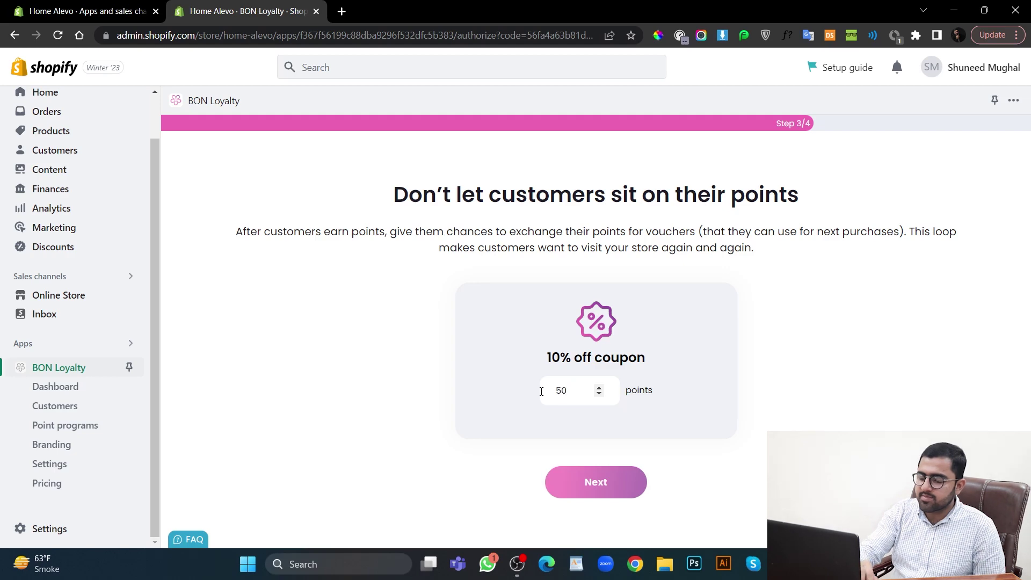
left_click(595, 480)
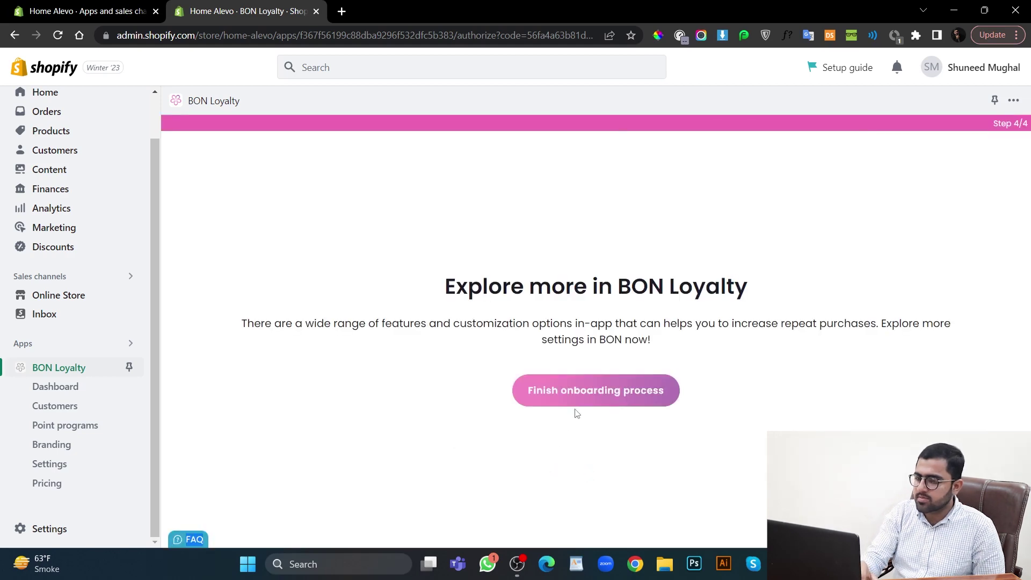
left_click(588, 404)
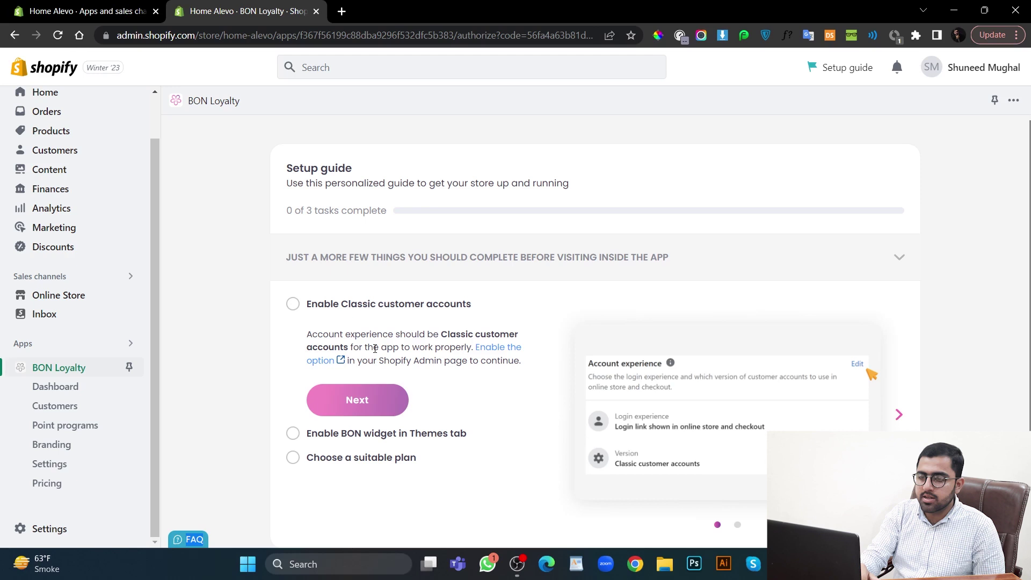
Save Customer accounts as Classic with the login link shown, then close that tab.
left_click(322, 362)
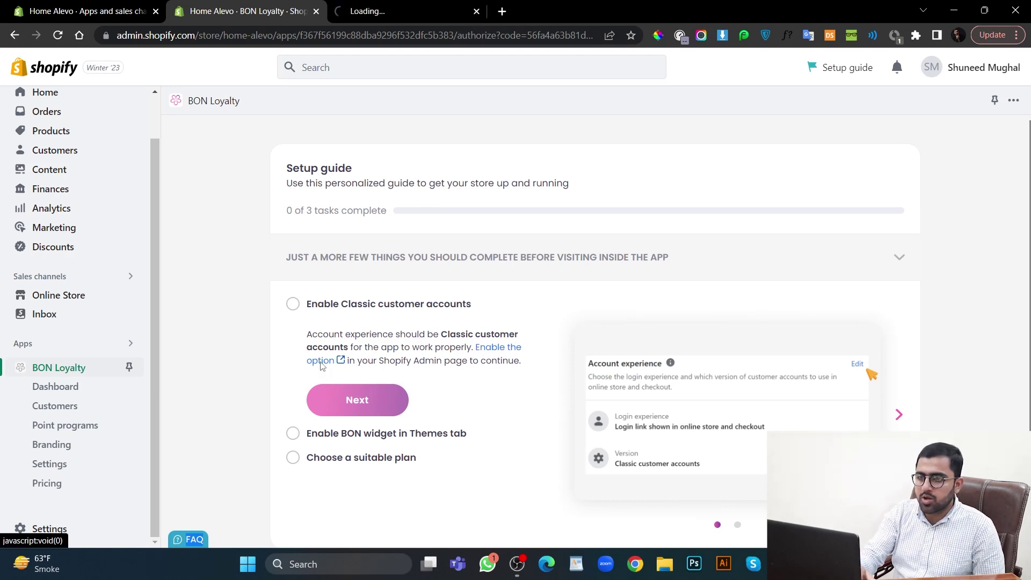
left_click(403, 16)
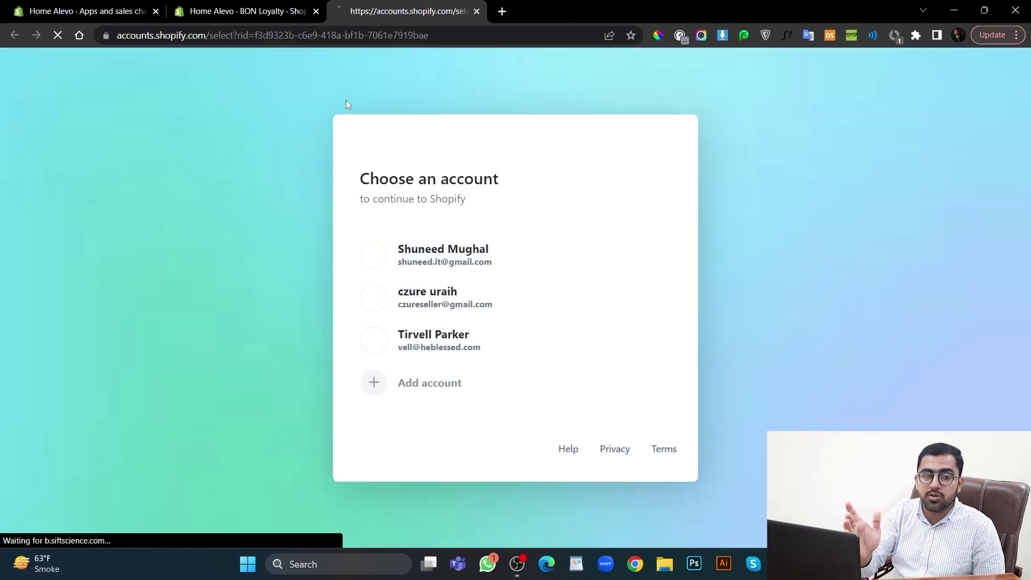
left_click(468, 267)
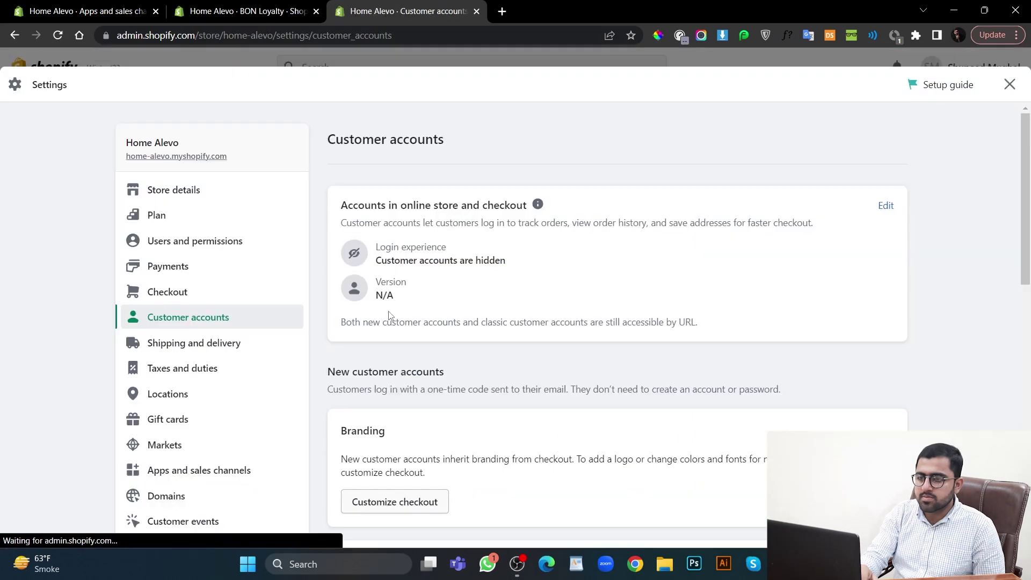
left_click(886, 207)
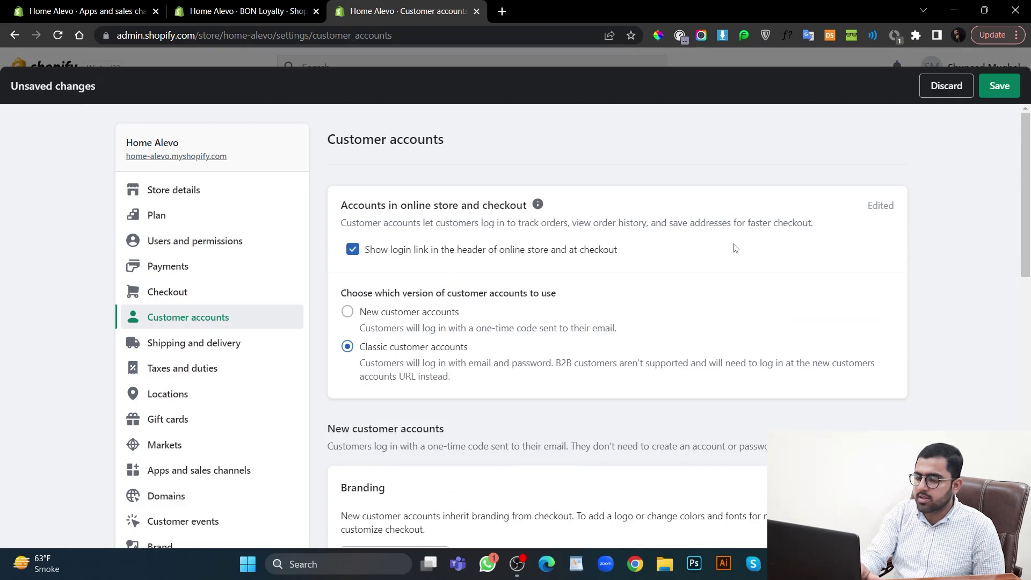
left_click(999, 91)
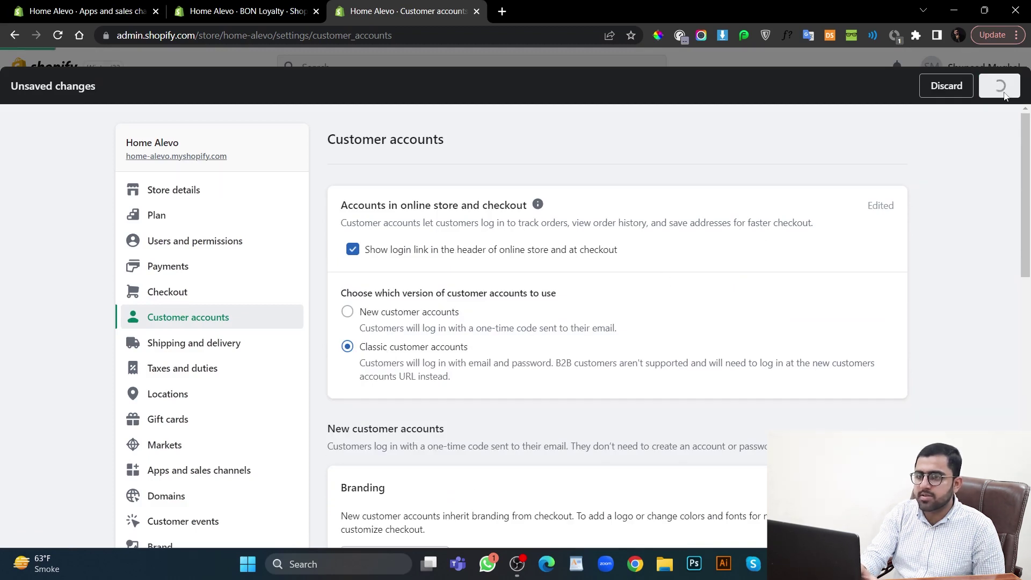
left_click(477, 11)
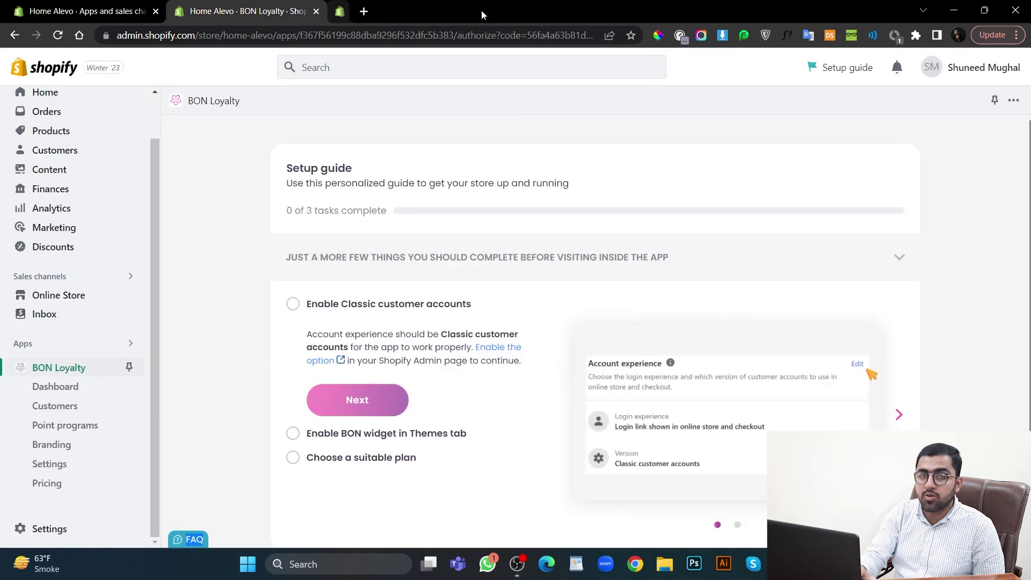
Enable and save the BON Loyalty Storefront Widget in the Turbo theme's app embeds.
left_click(369, 401)
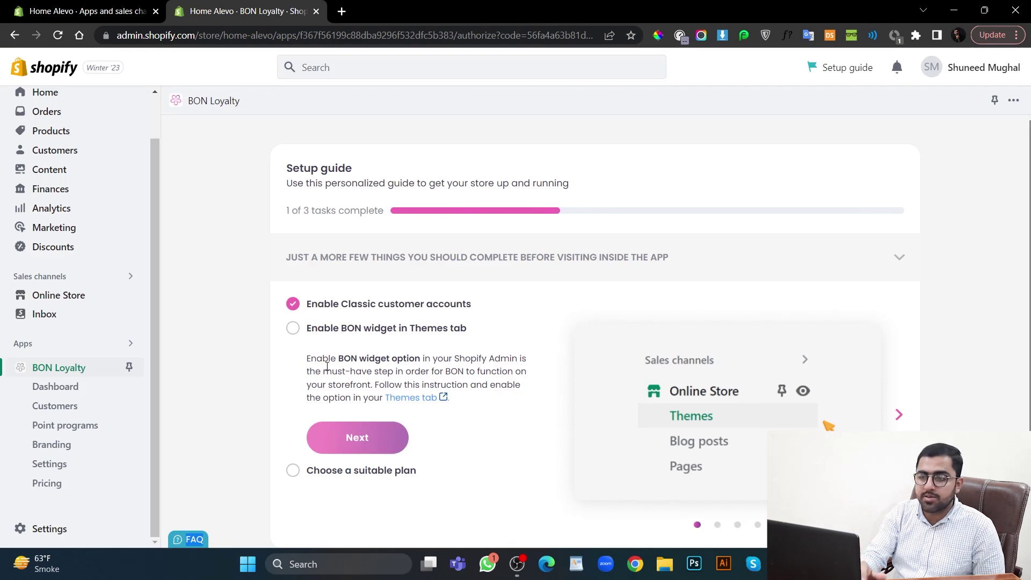
left_click(424, 400)
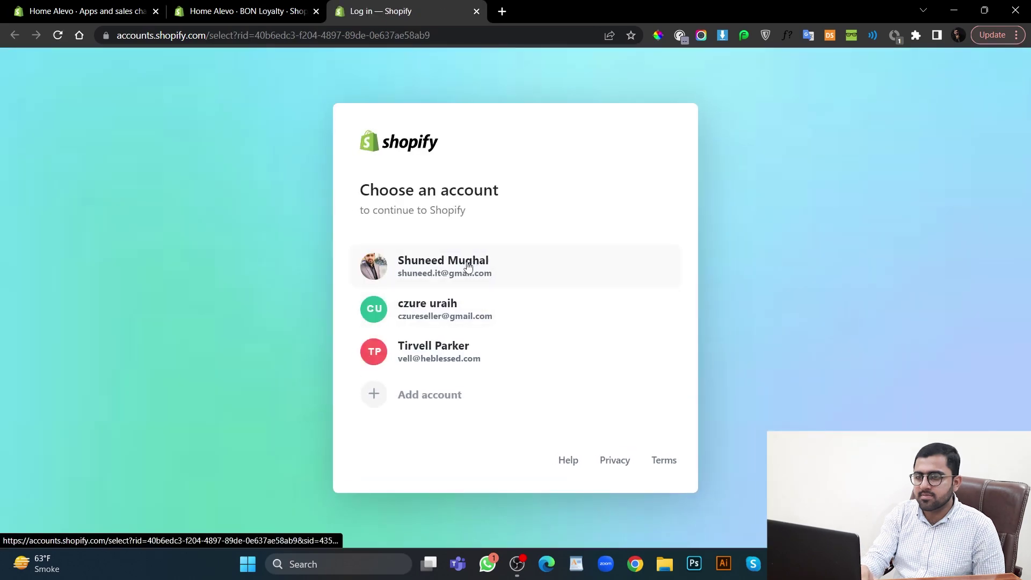
left_click(468, 269)
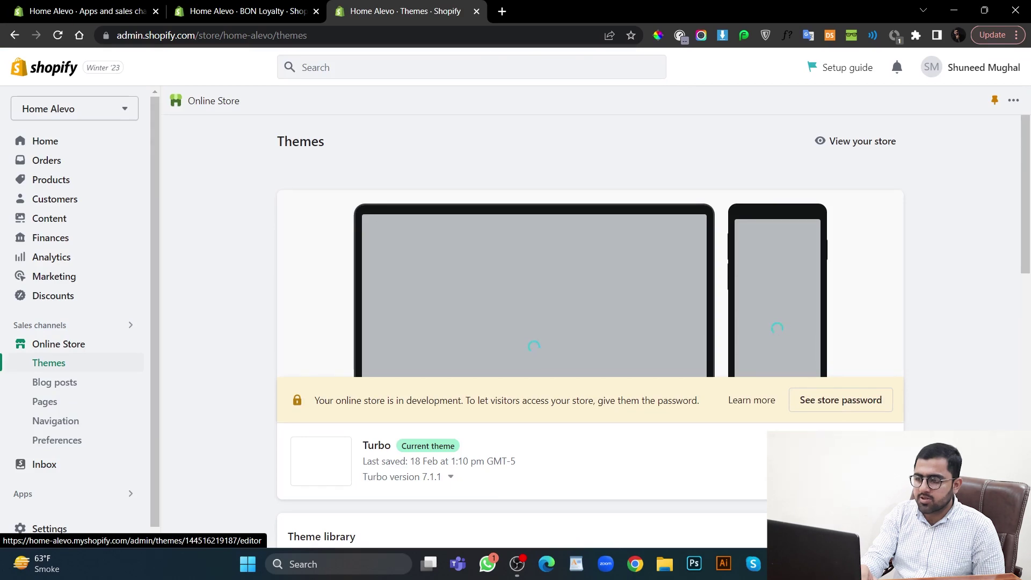
left_click(854, 460)
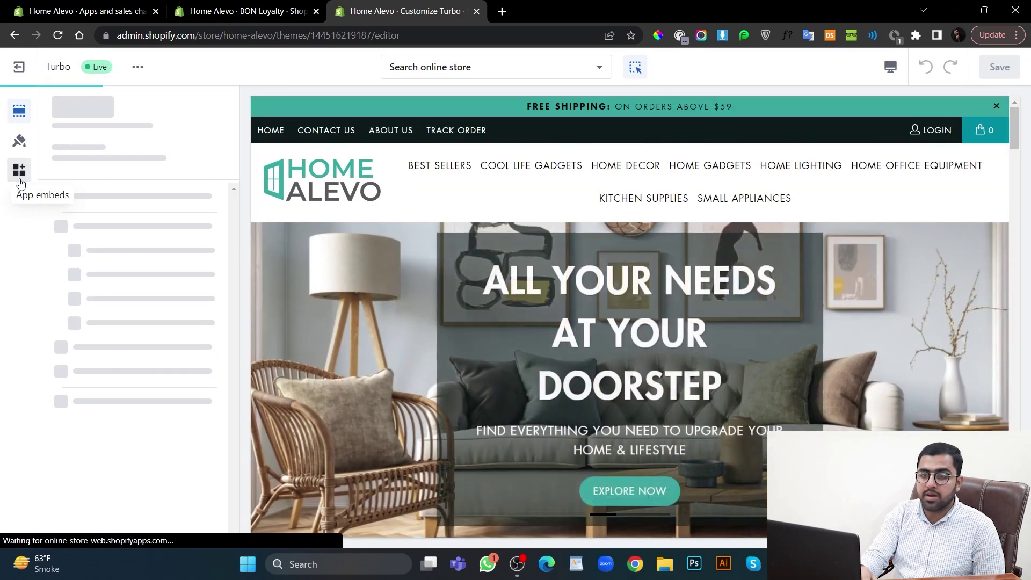
left_click(20, 179)
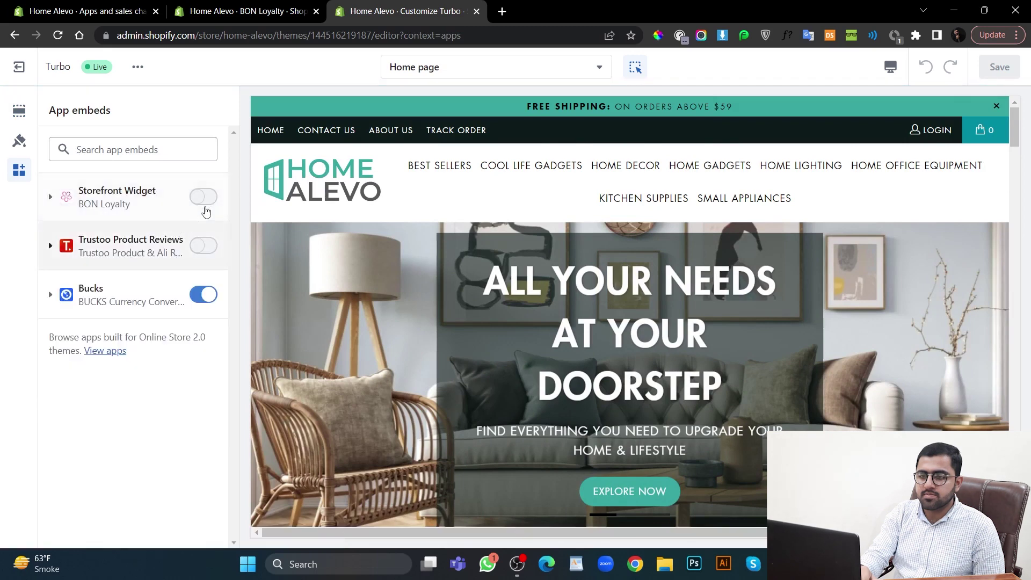
left_click(203, 198)
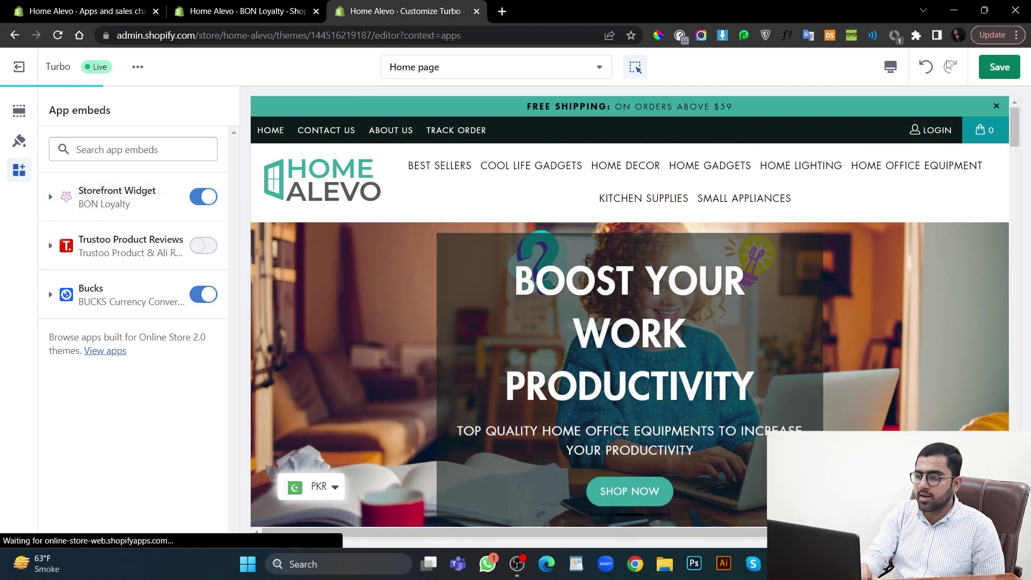
left_click(996, 70)
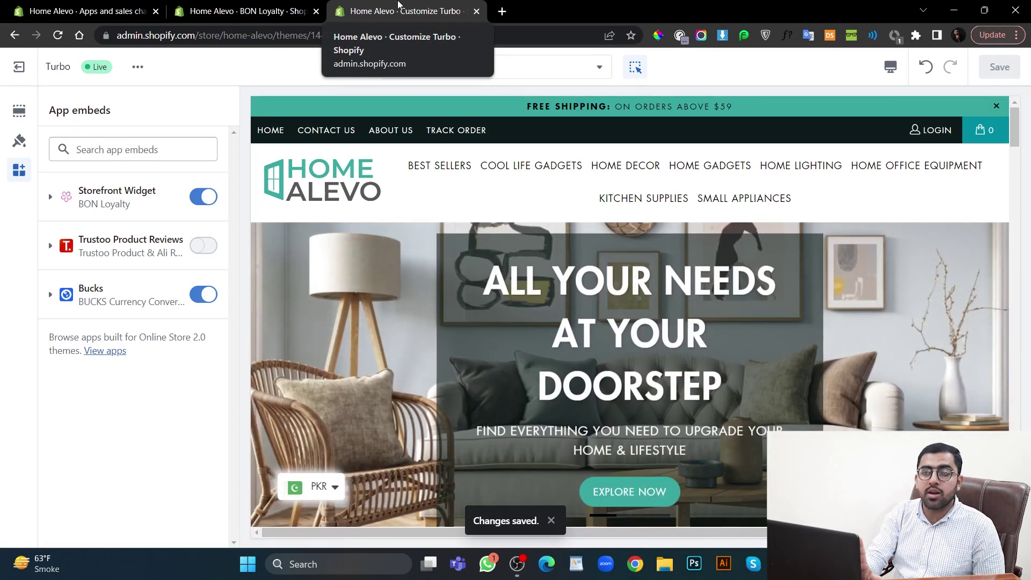
left_click(281, 7)
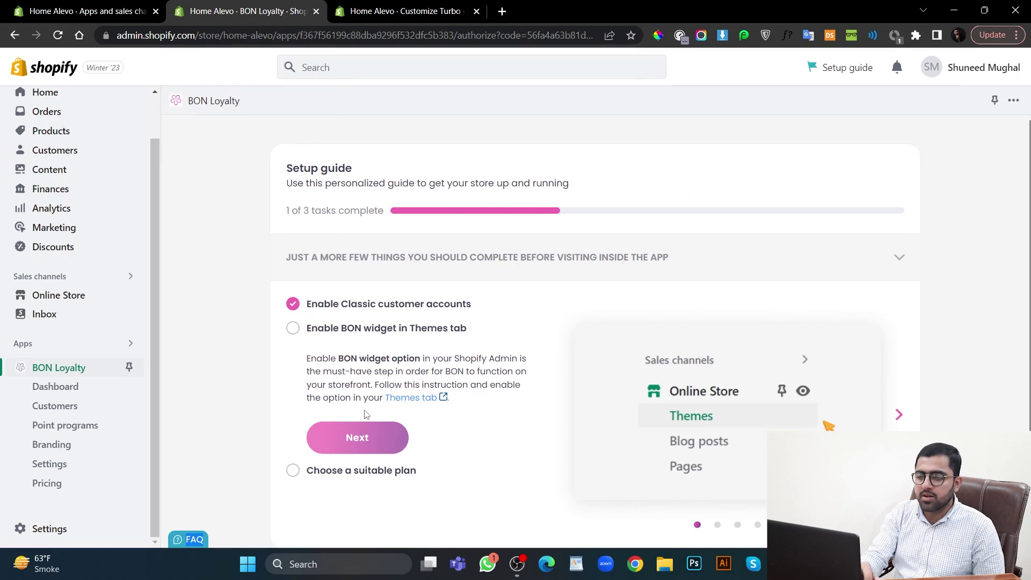
Mark the widget step done, finish the setup guide, and go to the Earn Points programs.
left_click(359, 435)
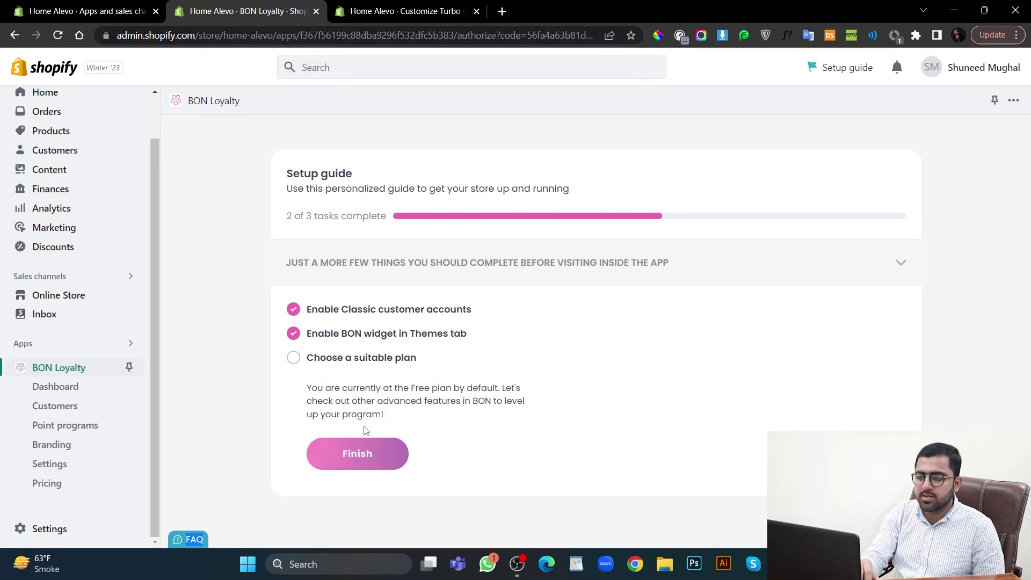
left_click(368, 461)
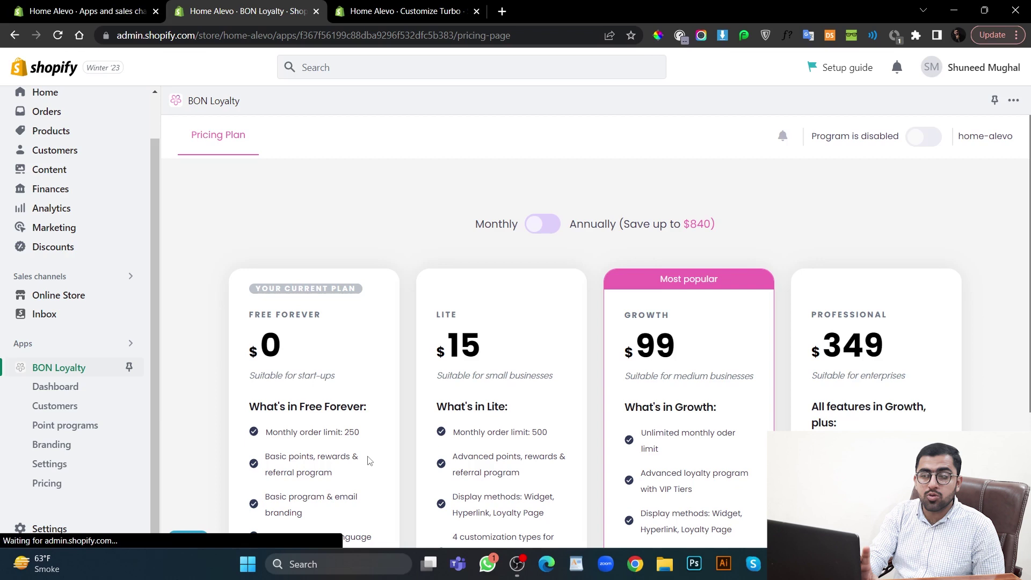
scroll(368, 461, "down", 2)
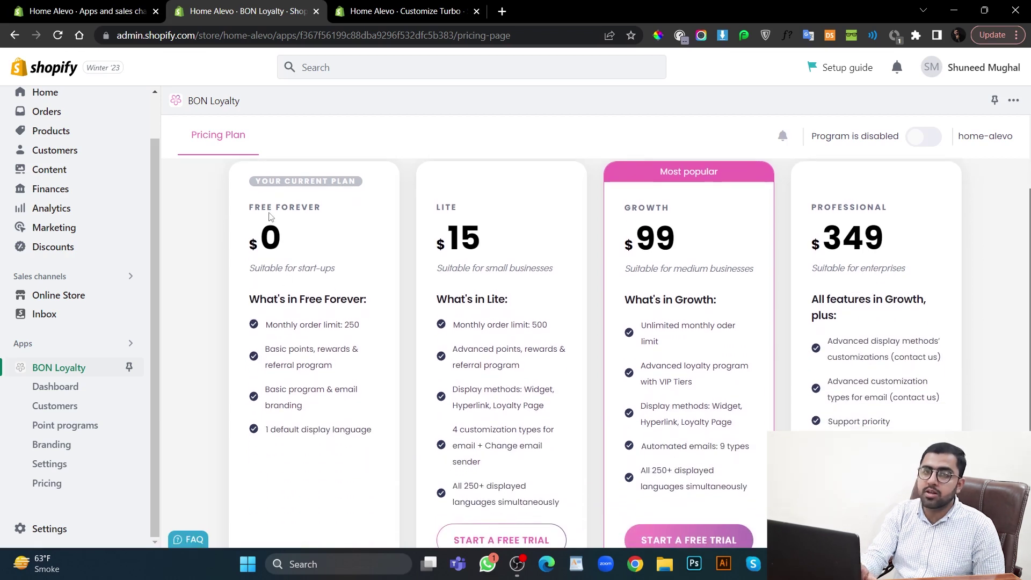
scroll(444, 297, "down", 2)
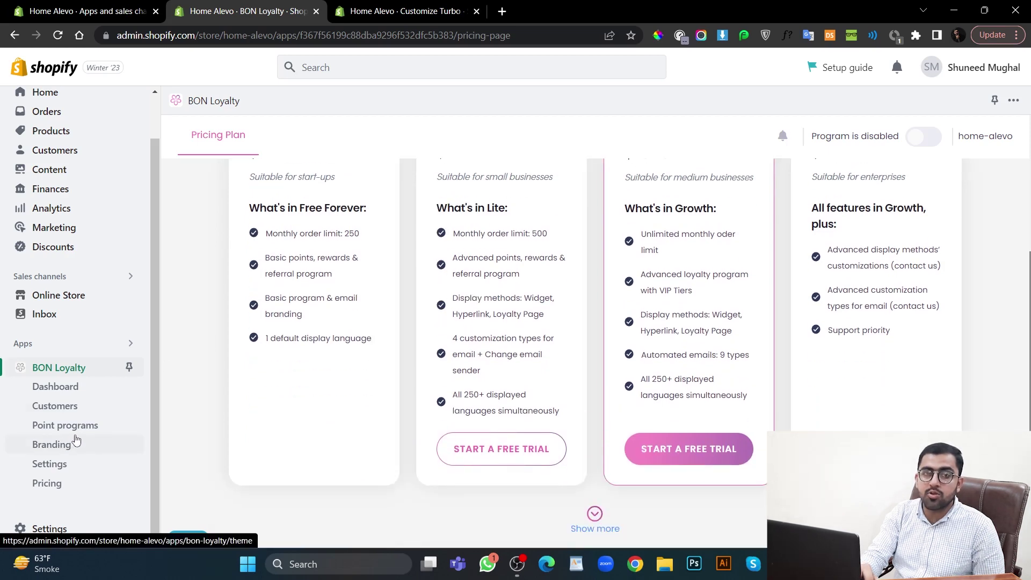
left_click(105, 433)
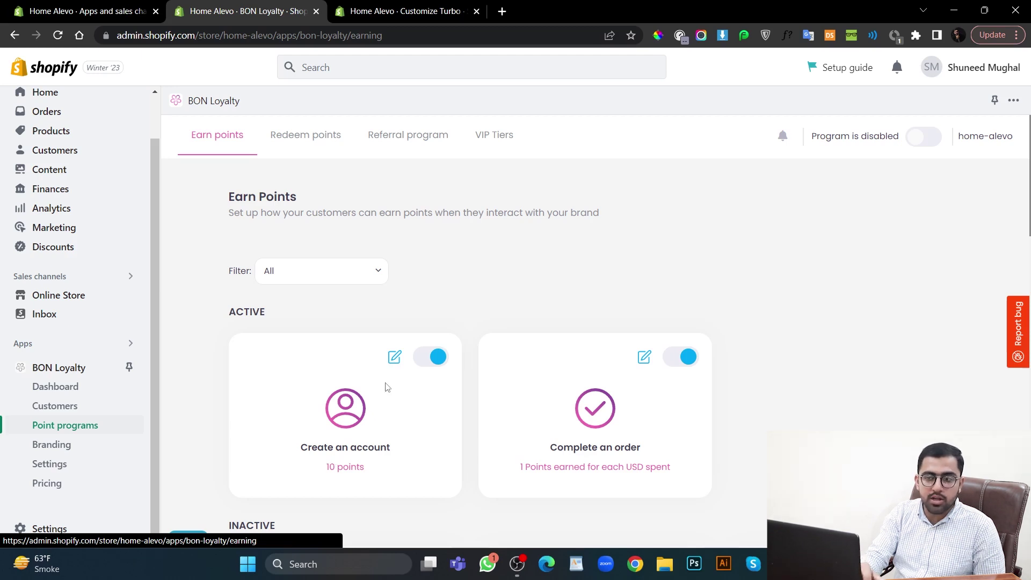
Change the Create an account reward to 5 points.
left_click(394, 358)
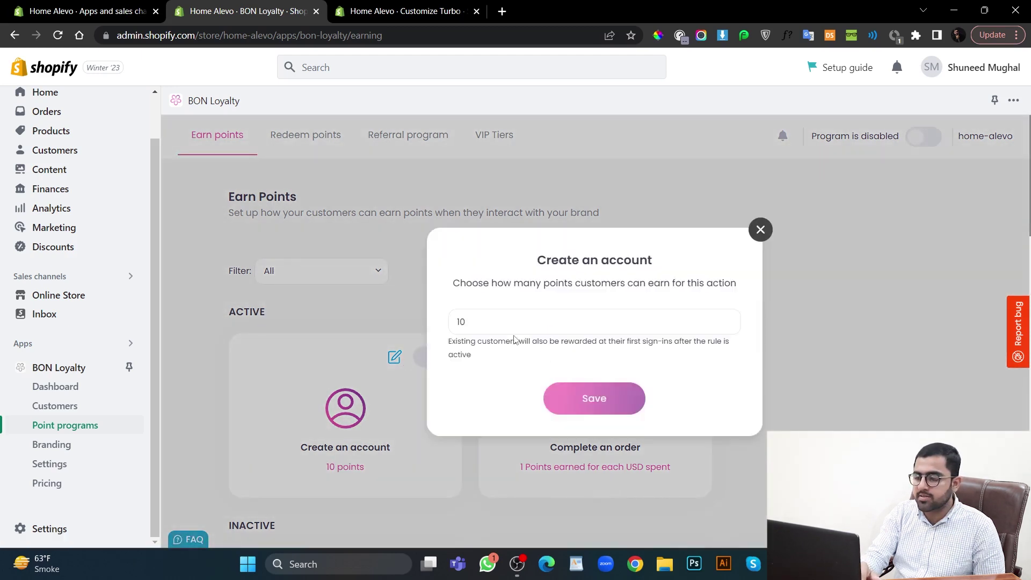
double_click(459, 320)
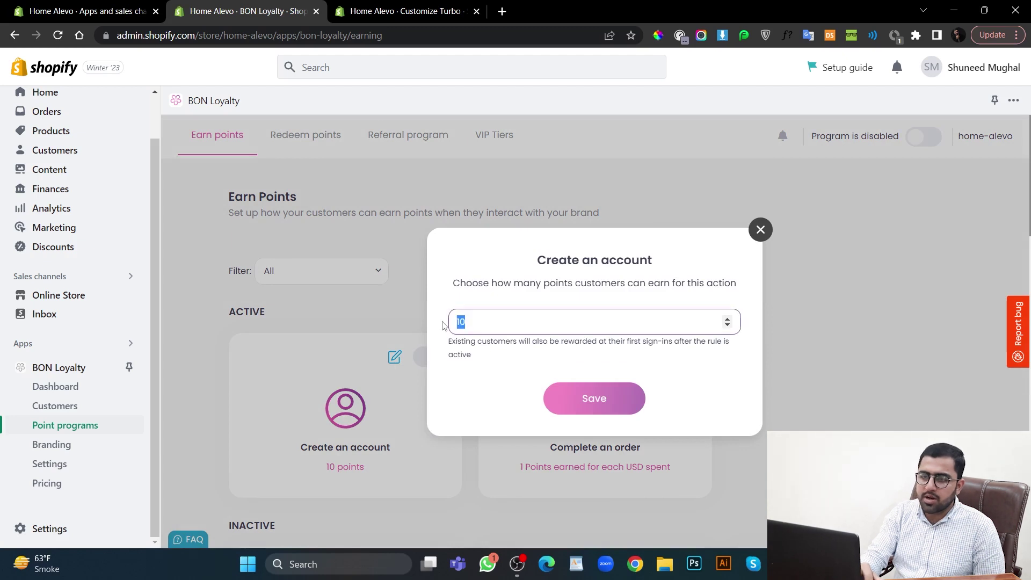
type("5")
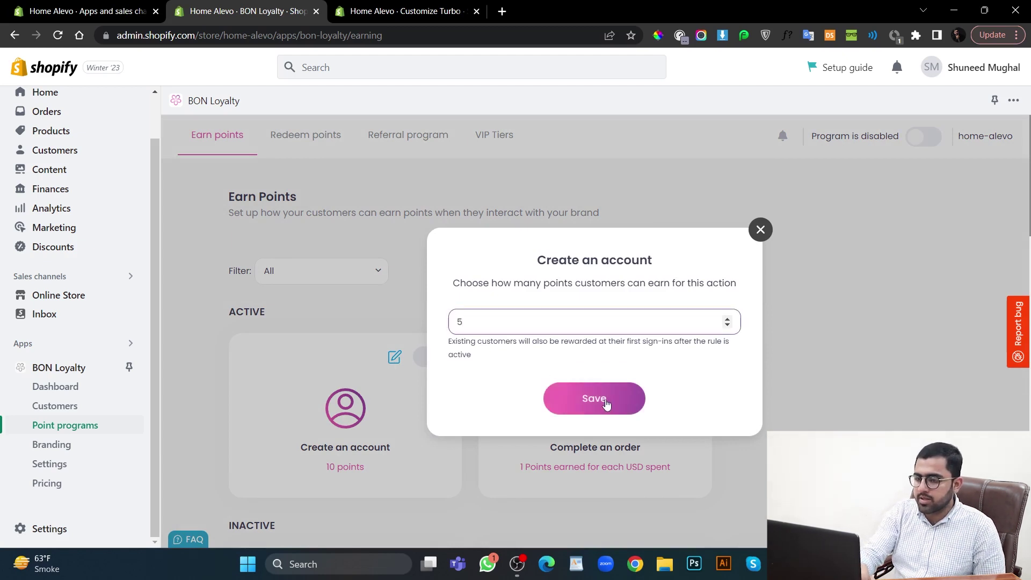
left_click(605, 399)
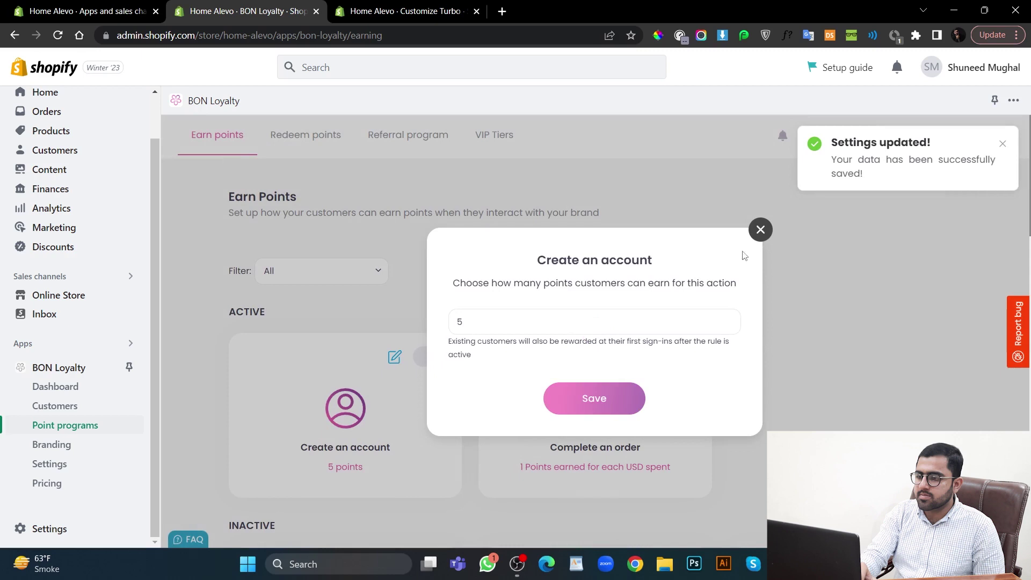
left_click(761, 230)
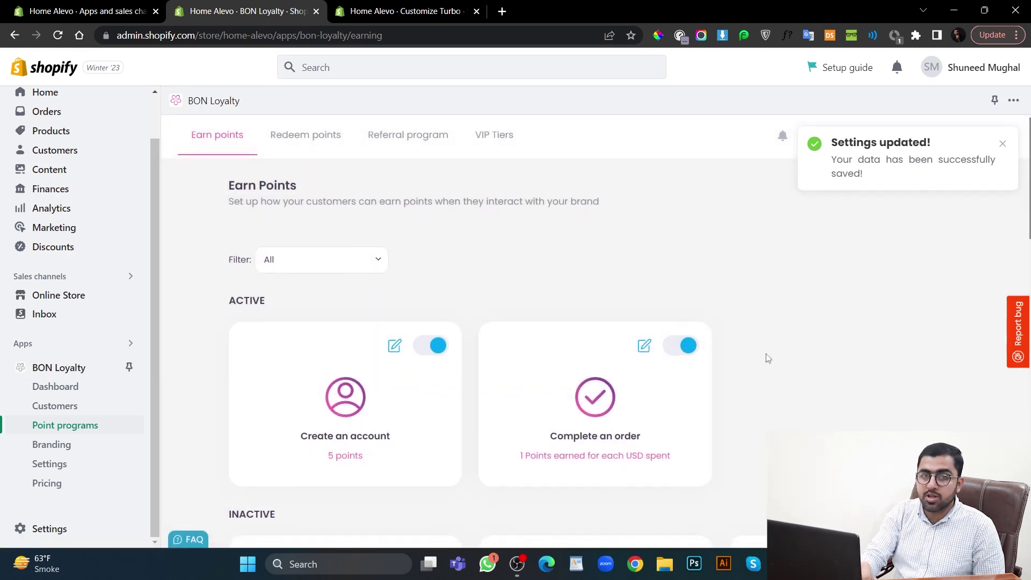
scroll(768, 357, "down", 2)
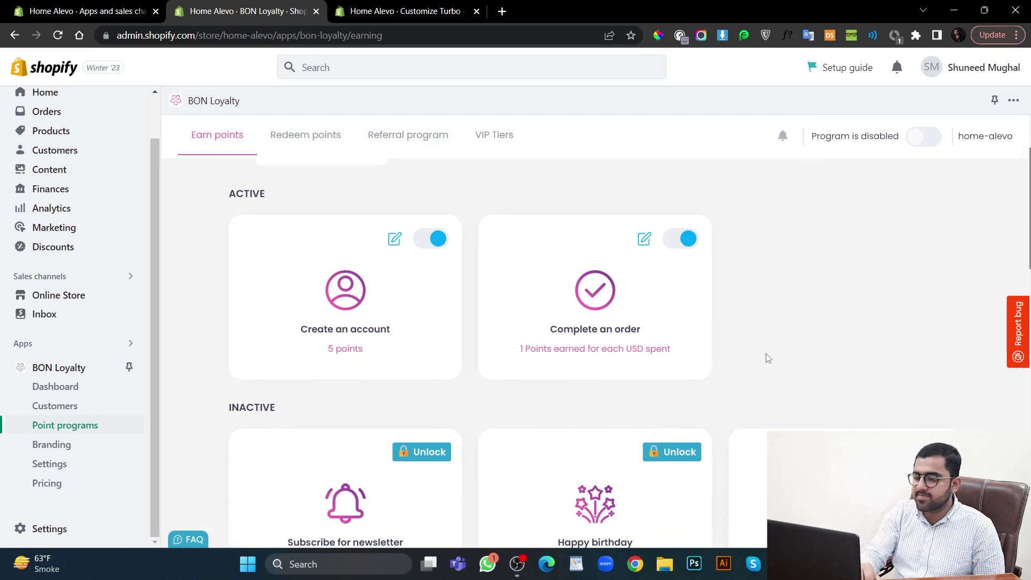
scroll(768, 358, "down", 3)
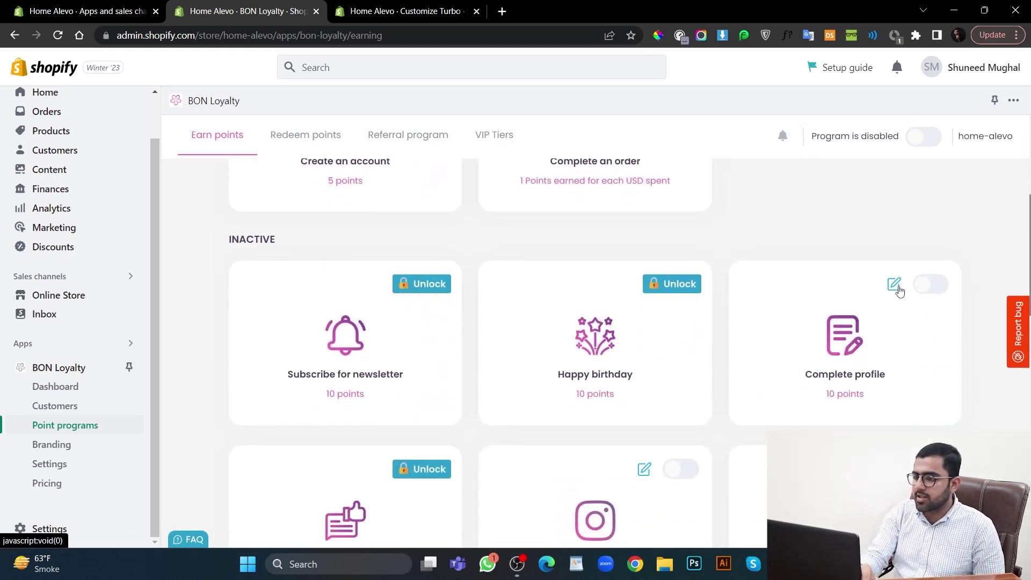
Set Complete profile to 5 points and activate that earning rule.
left_click(895, 285)
left_click(555, 325)
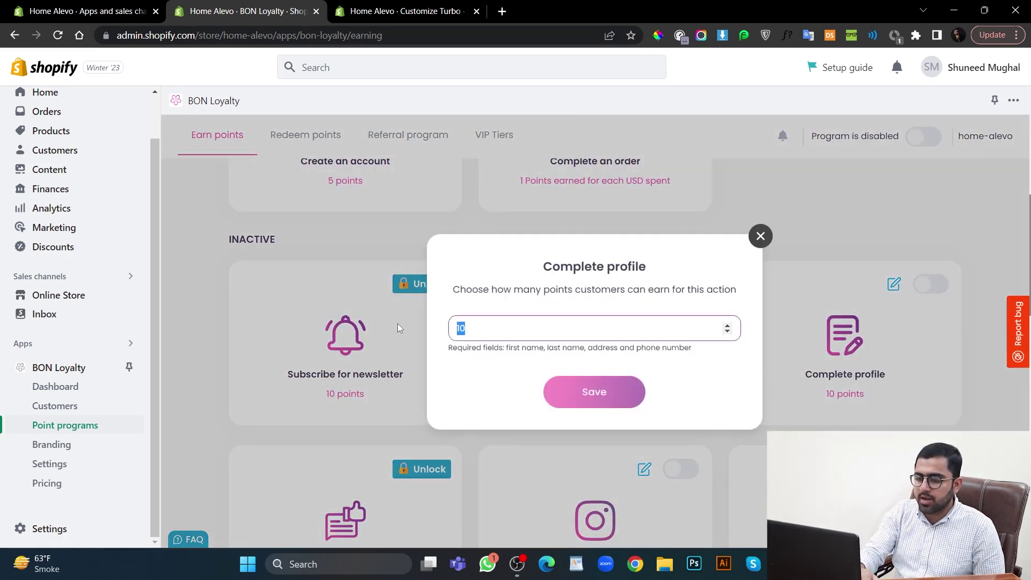
type("5")
left_click(563, 395)
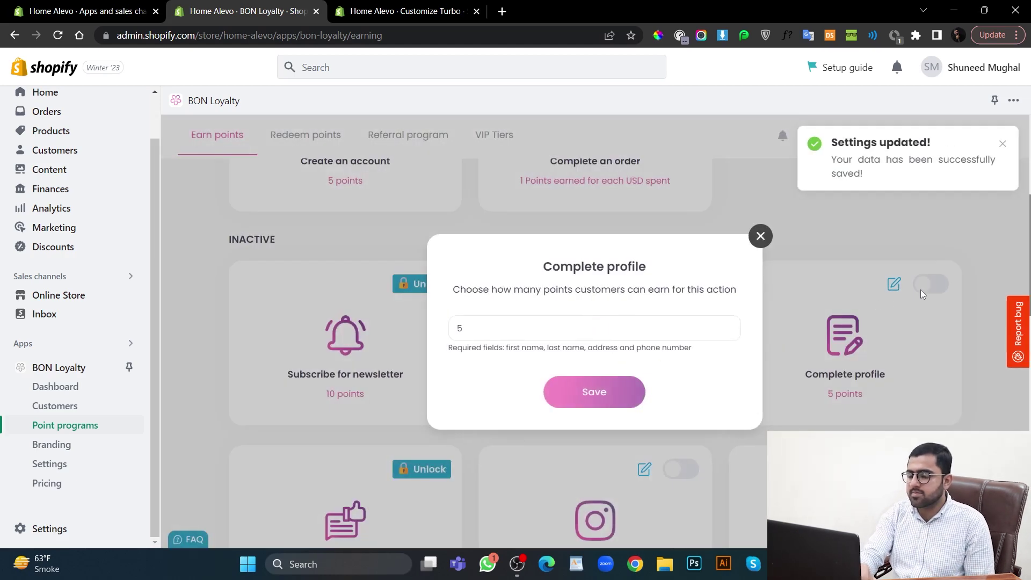
left_click(921, 289)
left_click(933, 282)
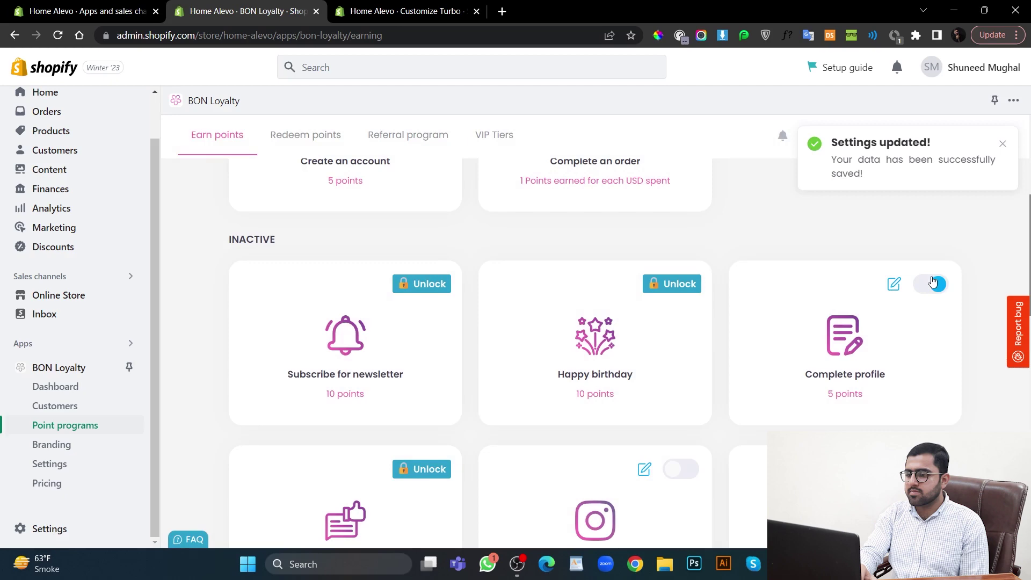
scroll(651, 399, "down", 2)
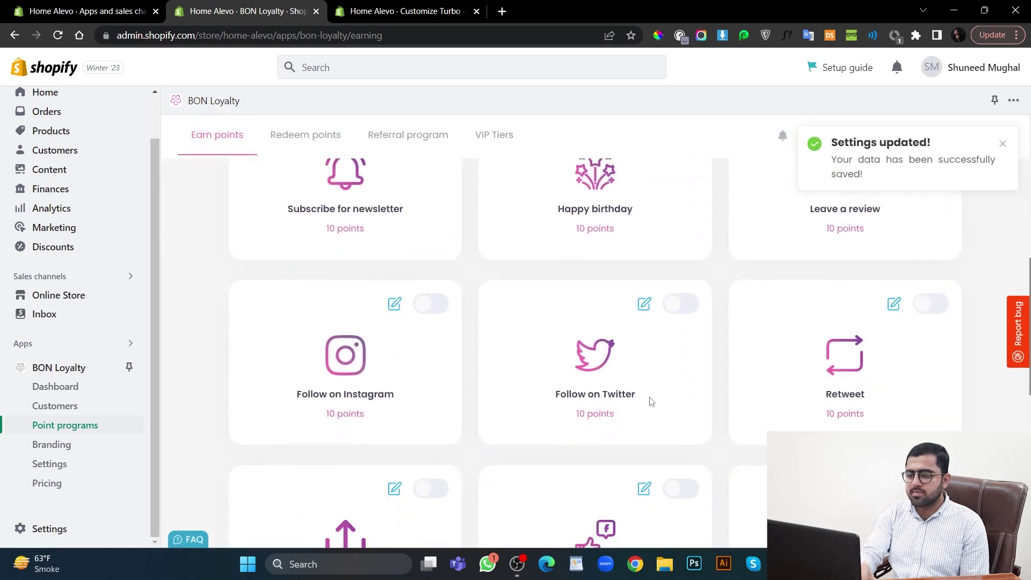
scroll(651, 401, "down", 1)
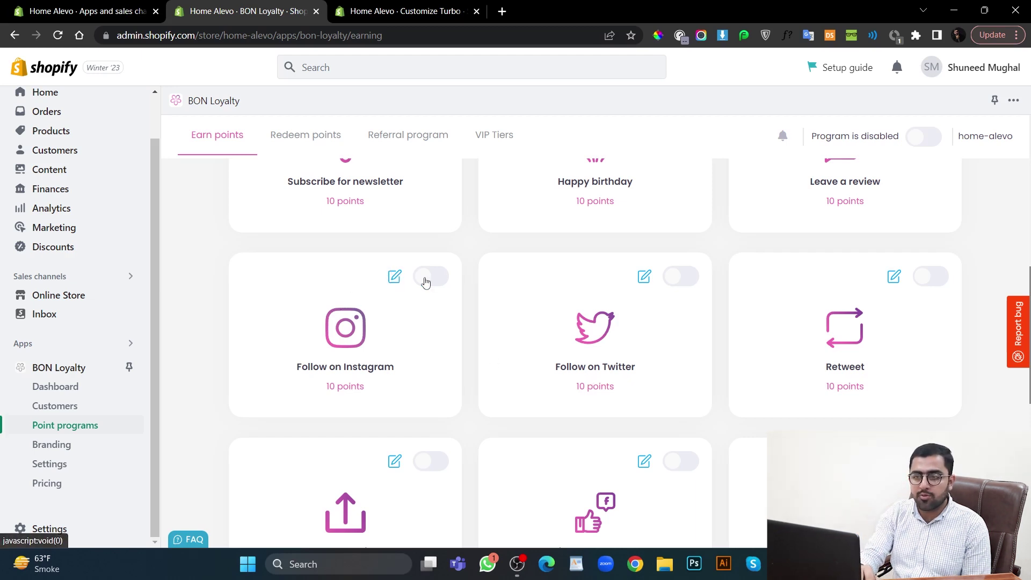
Start editing the Follow on Instagram rule's user name and points, then close its dialog.
left_click(395, 278)
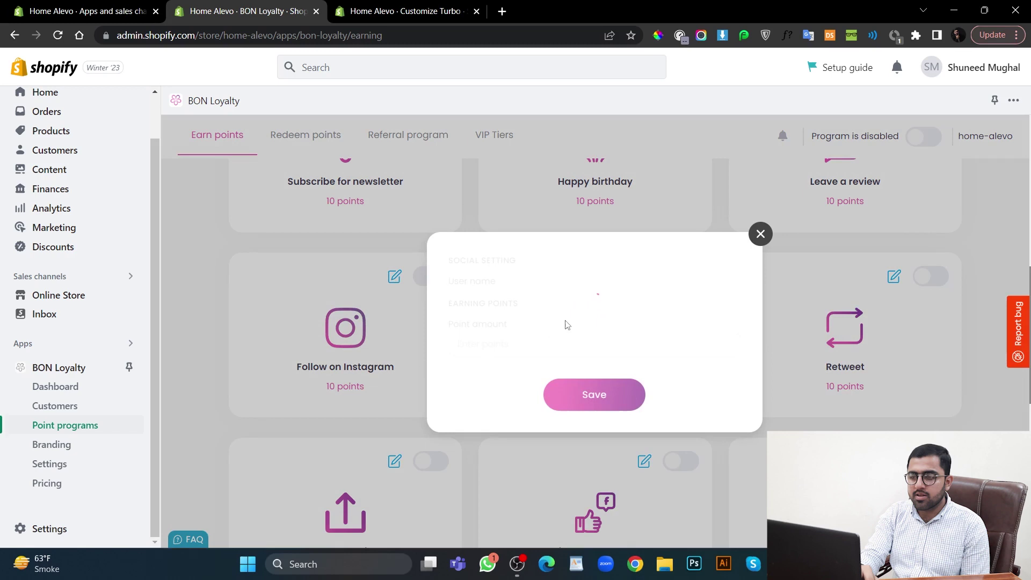
left_click(574, 318)
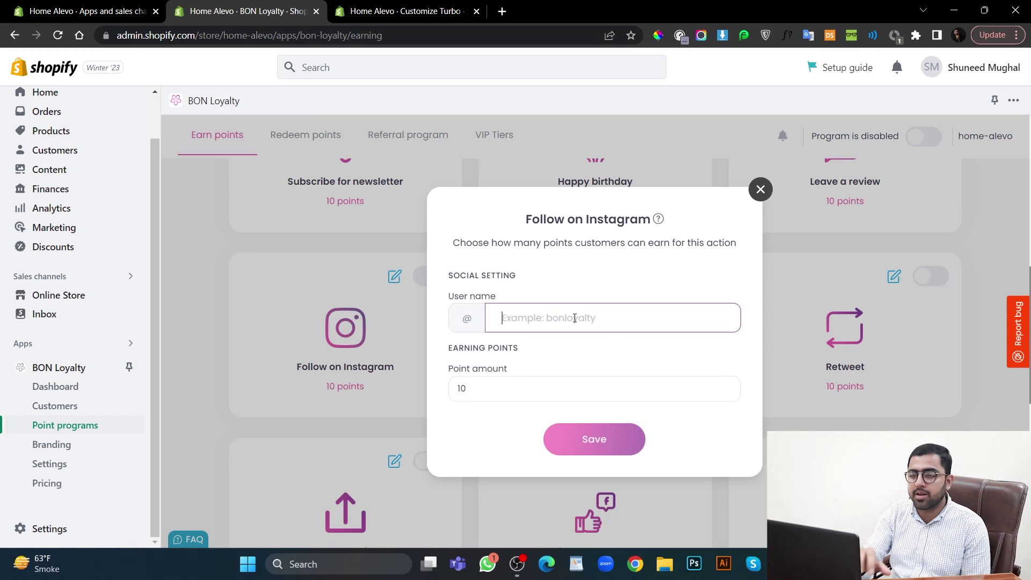
left_click_drag(504, 382, 449, 390)
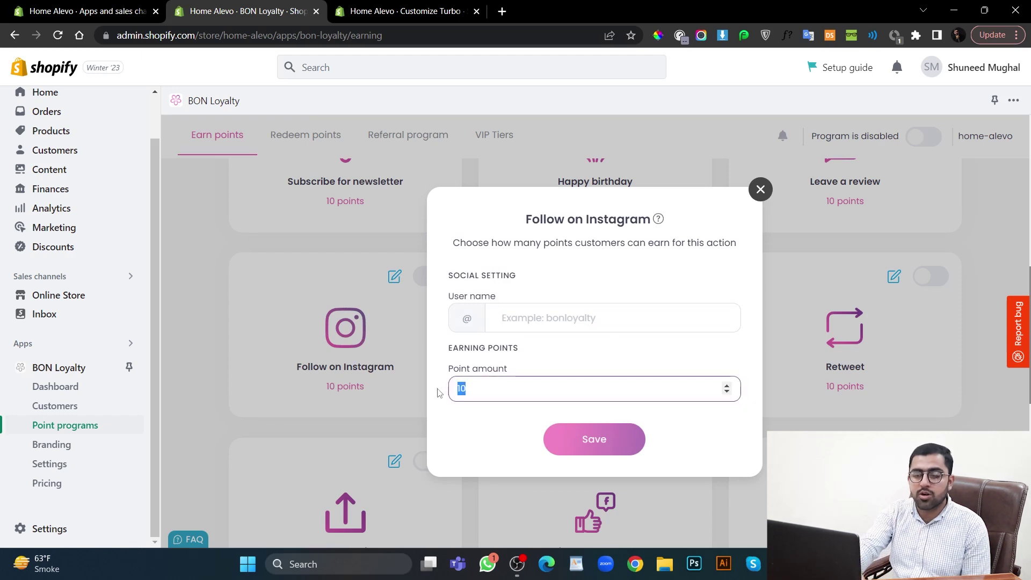
type("5")
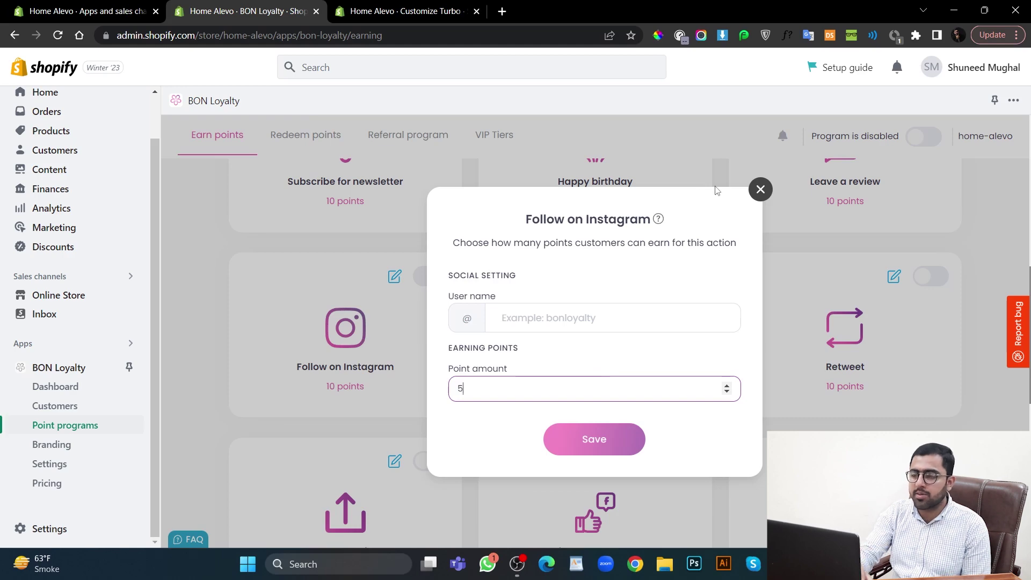
left_click(760, 189)
scroll(721, 329, "down", 2)
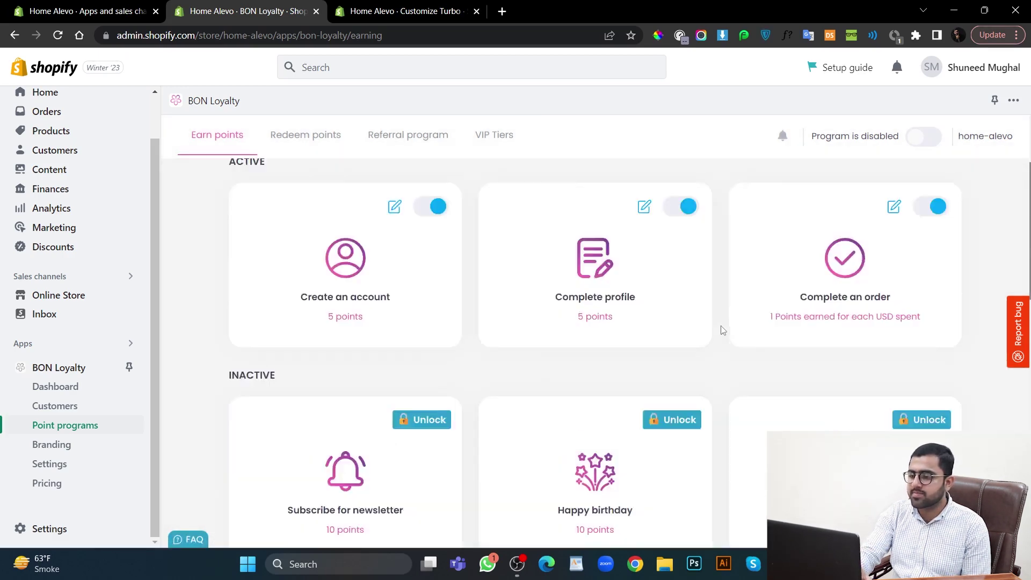
scroll(723, 330, "down", 5)
scroll(722, 330, "down", 4)
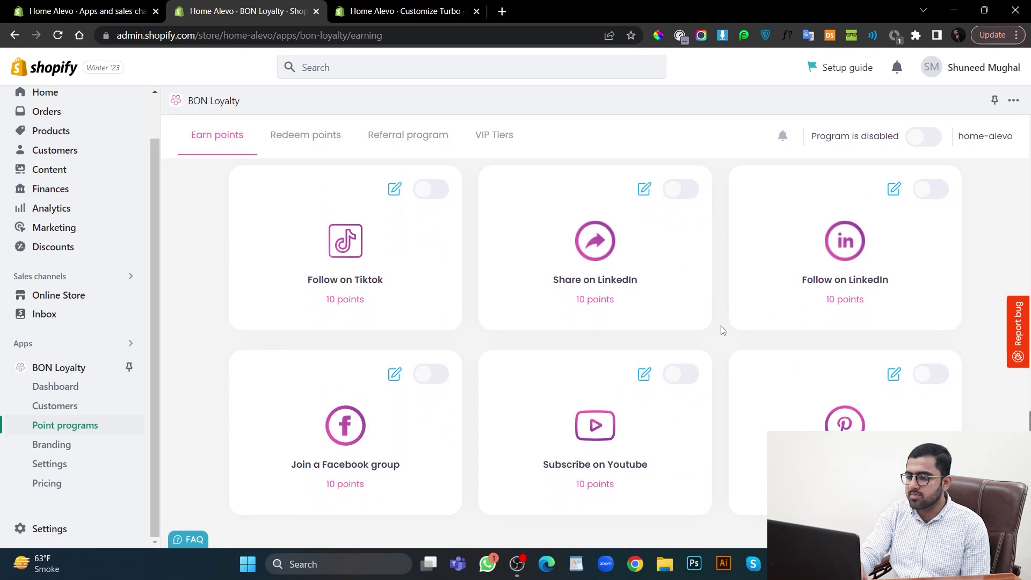
scroll(722, 329, "up", 4)
scroll(722, 330, "up", 1)
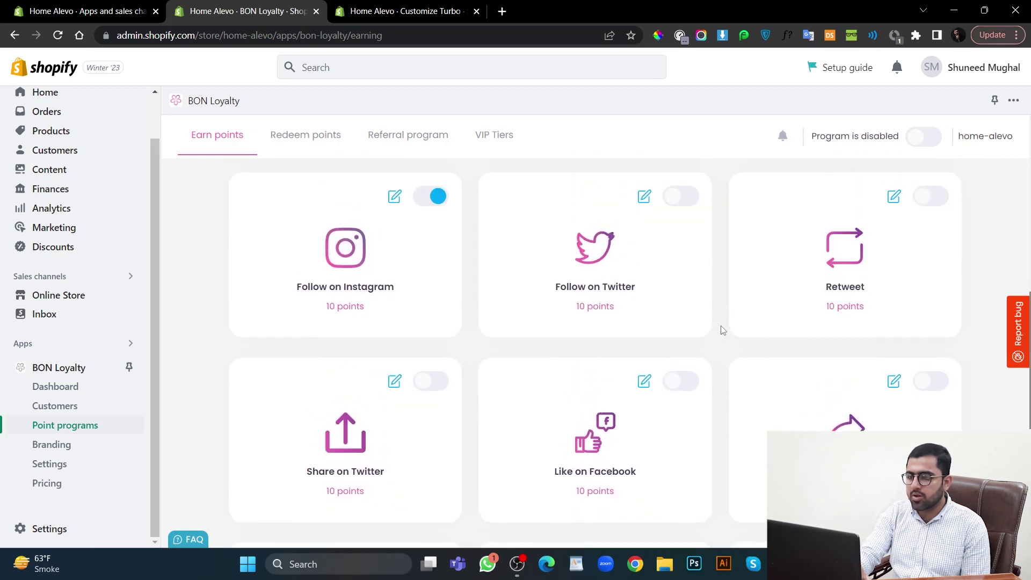
scroll(721, 329, "up", 2)
scroll(722, 329, "up", 1)
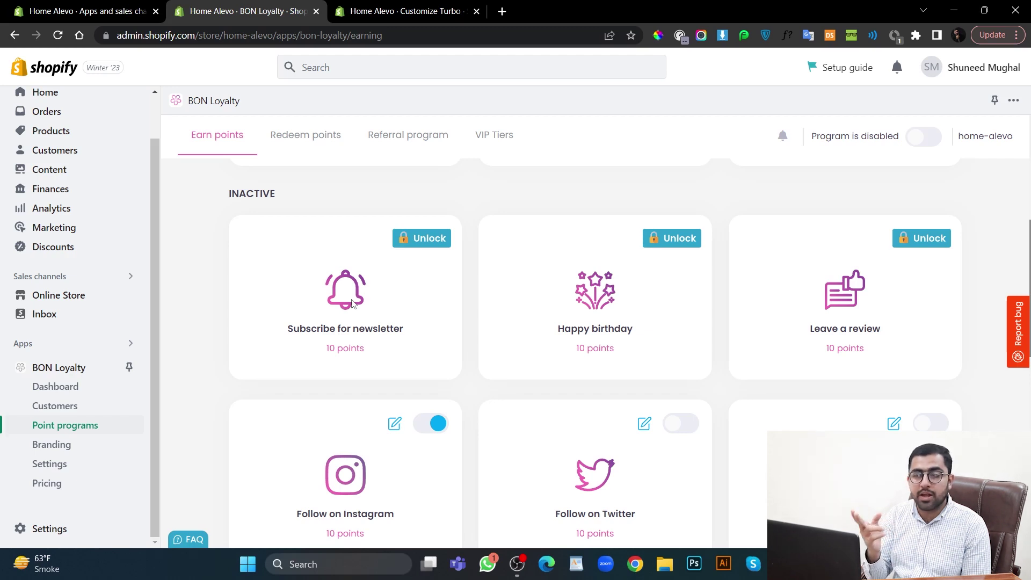
scroll(352, 302, "up", 3)
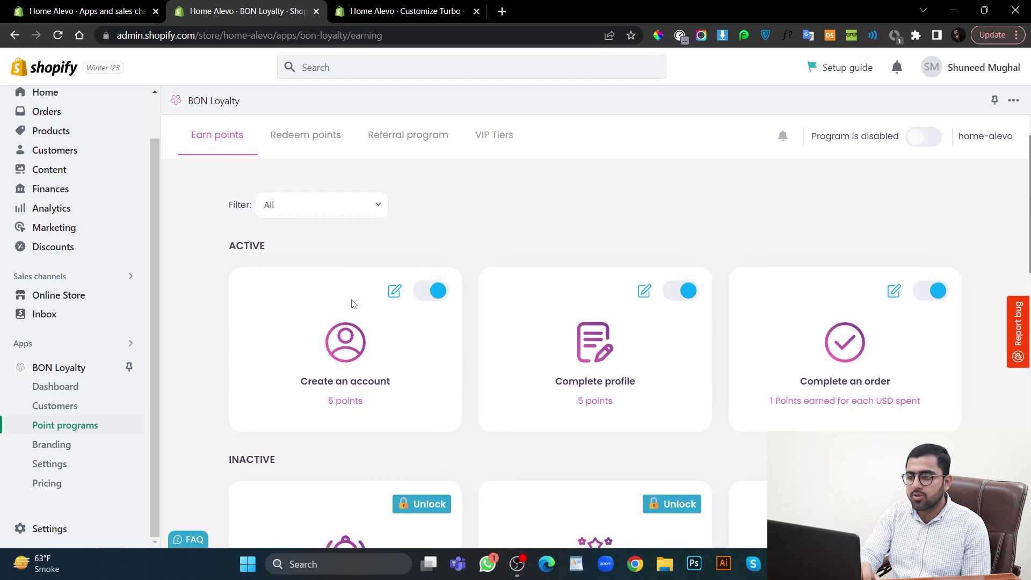
scroll(352, 304, "down", 3)
scroll(352, 304, "down", 2)
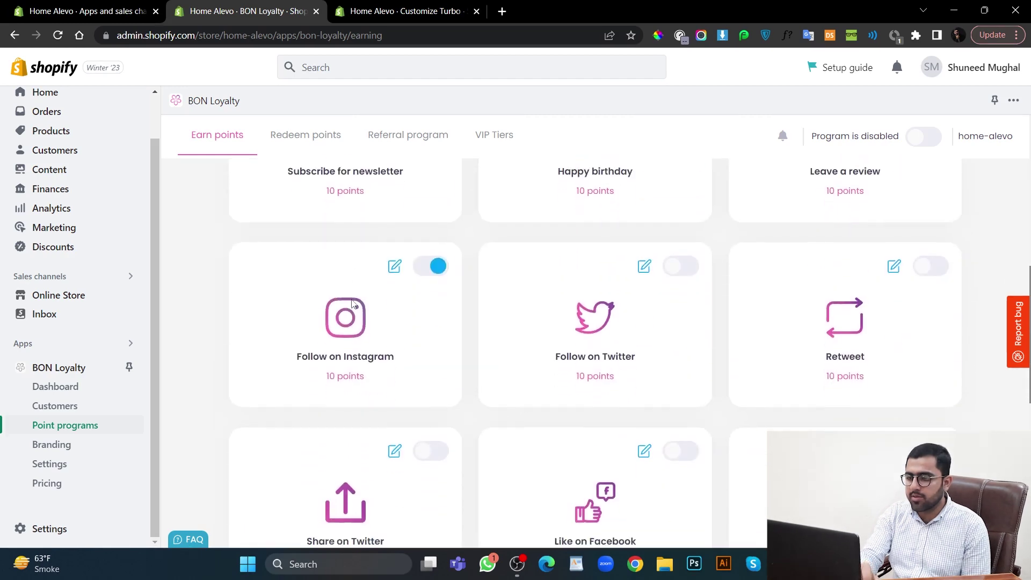
scroll(350, 302, "down", 3)
scroll(380, 303, "up", 3)
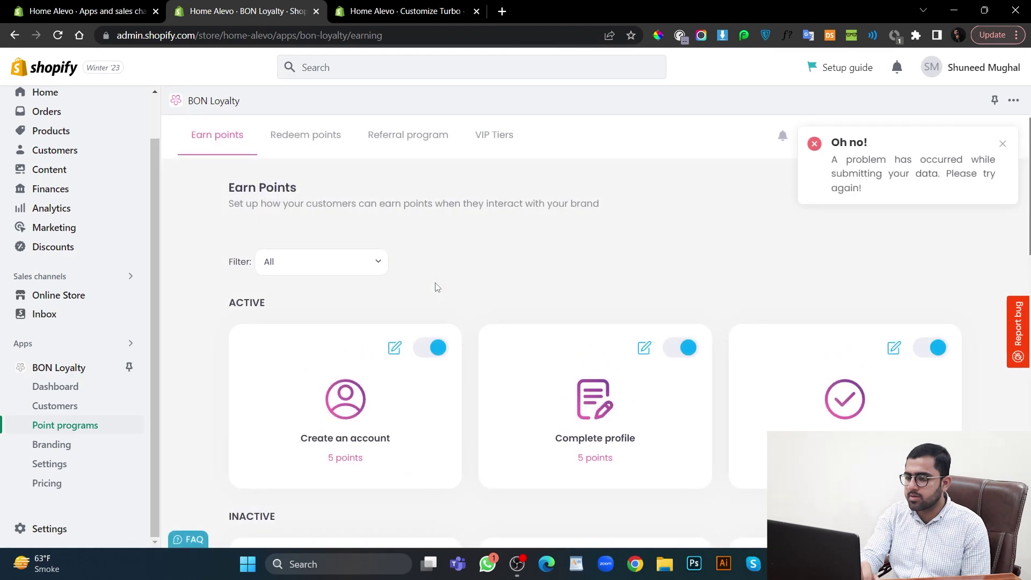
scroll(435, 287, "down", 5)
scroll(436, 288, "down", 3)
scroll(436, 287, "down", 3)
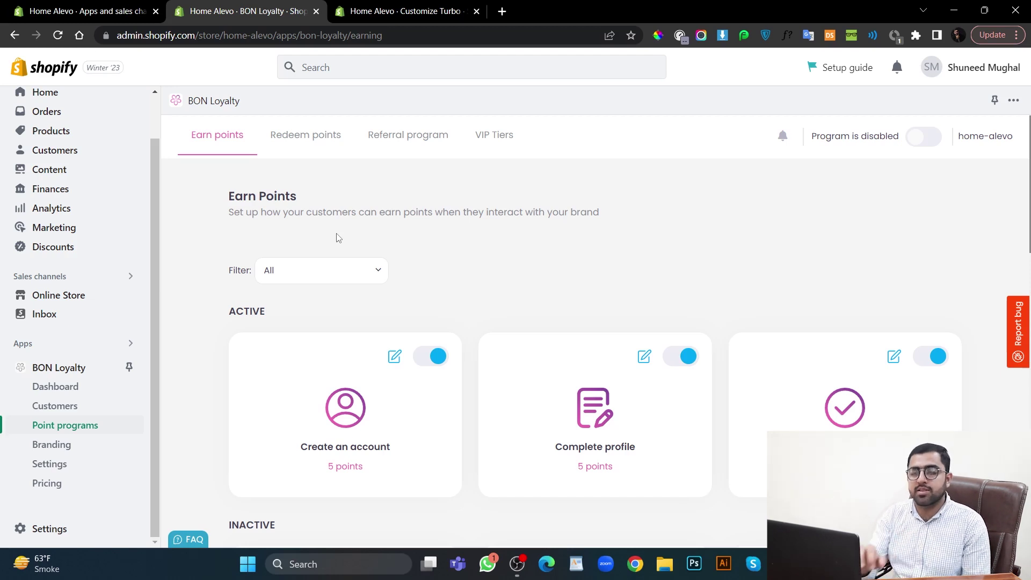
Activate the 10% off discount and Free shipping coupon rewards on the Redeem Points page.
left_click(310, 137)
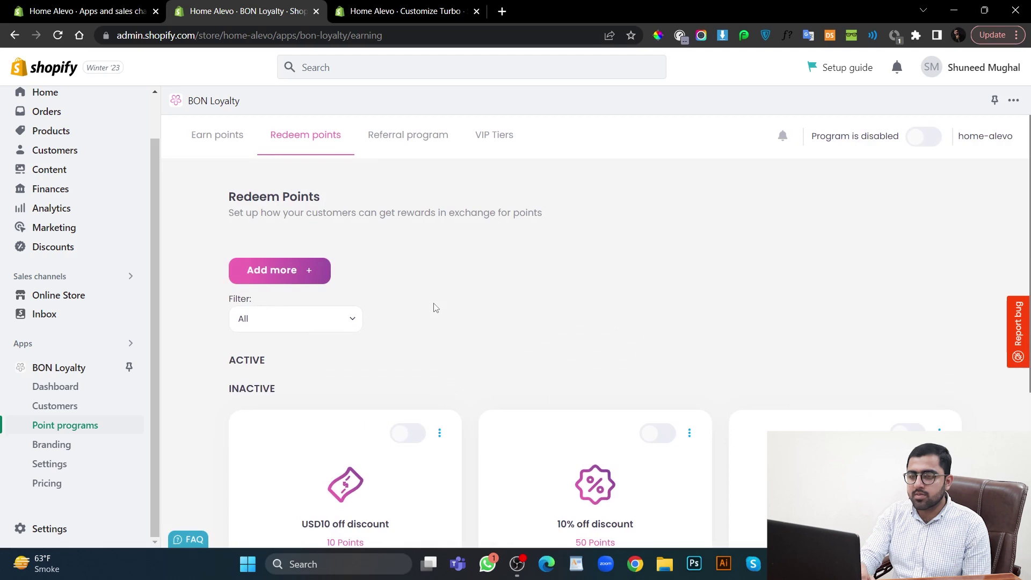
scroll(433, 307, "down", 2)
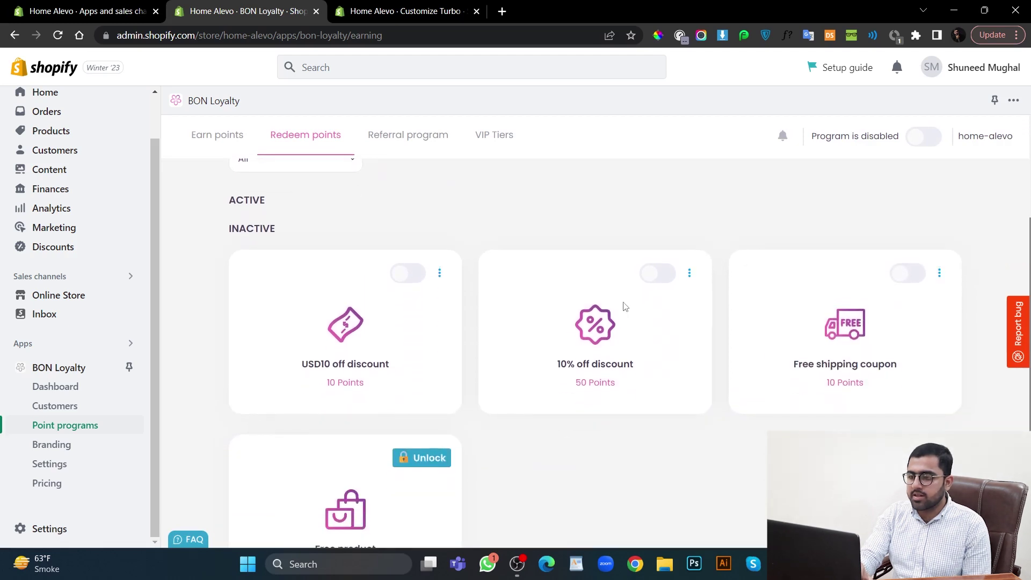
left_click(658, 279)
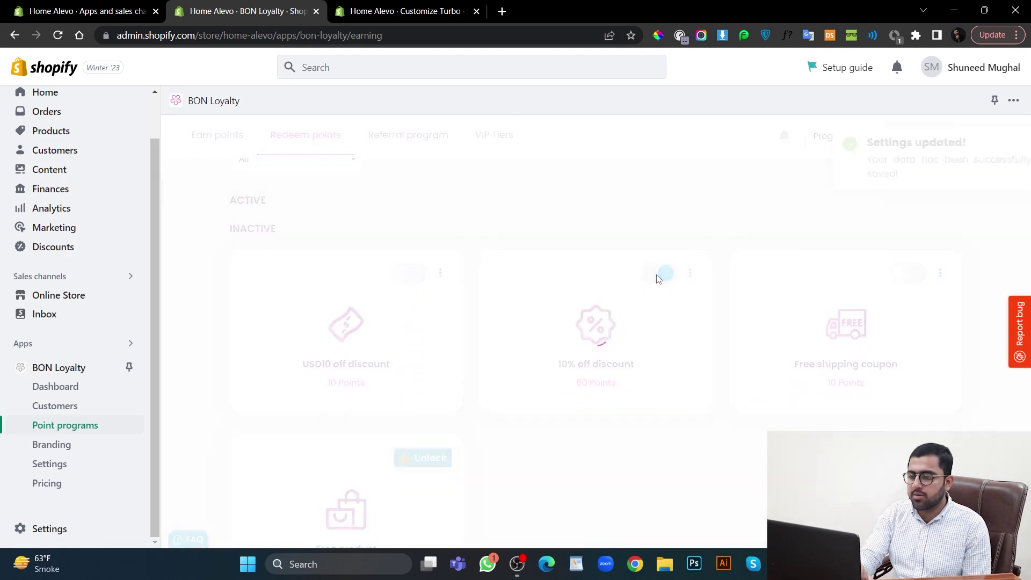
scroll(709, 363, "down", 1)
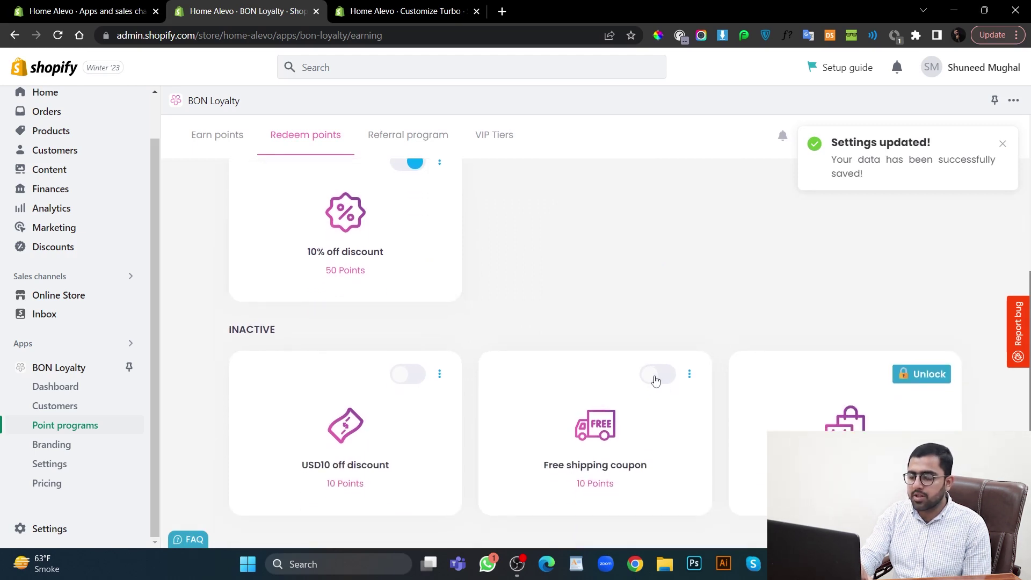
left_click(655, 377)
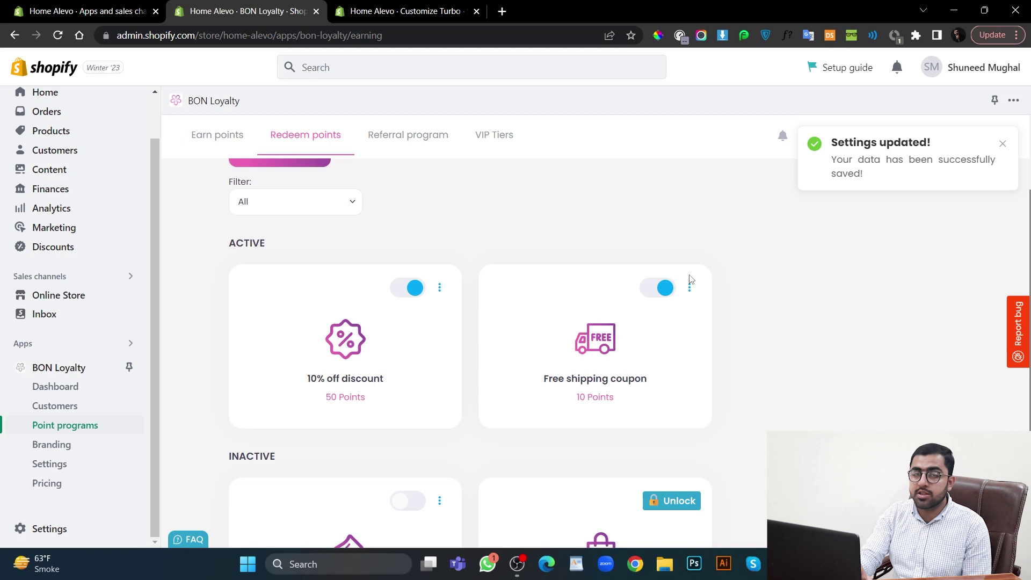
Raise the Free shipping coupon's cost to 20 points.
left_click(689, 288)
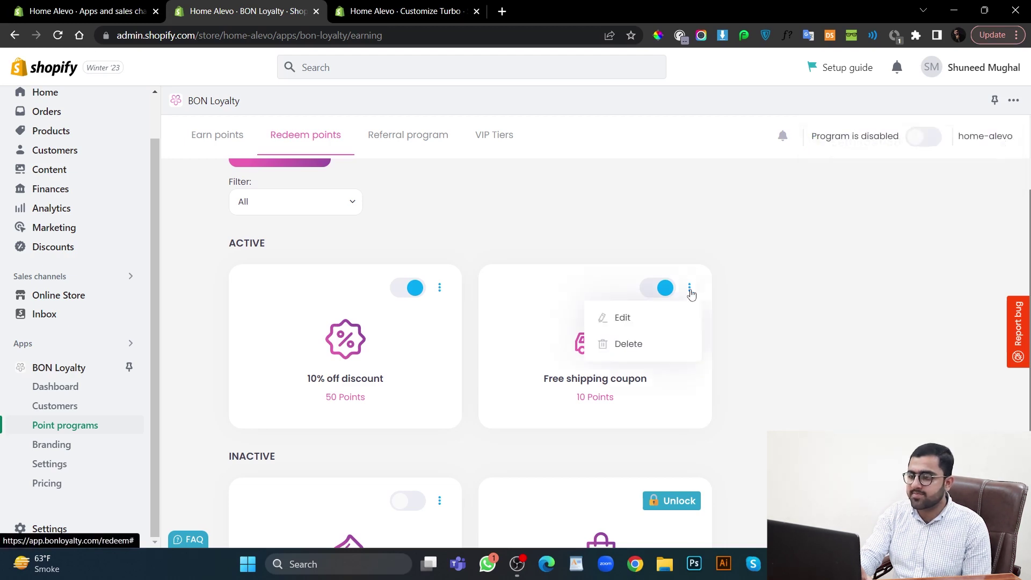
left_click(665, 315)
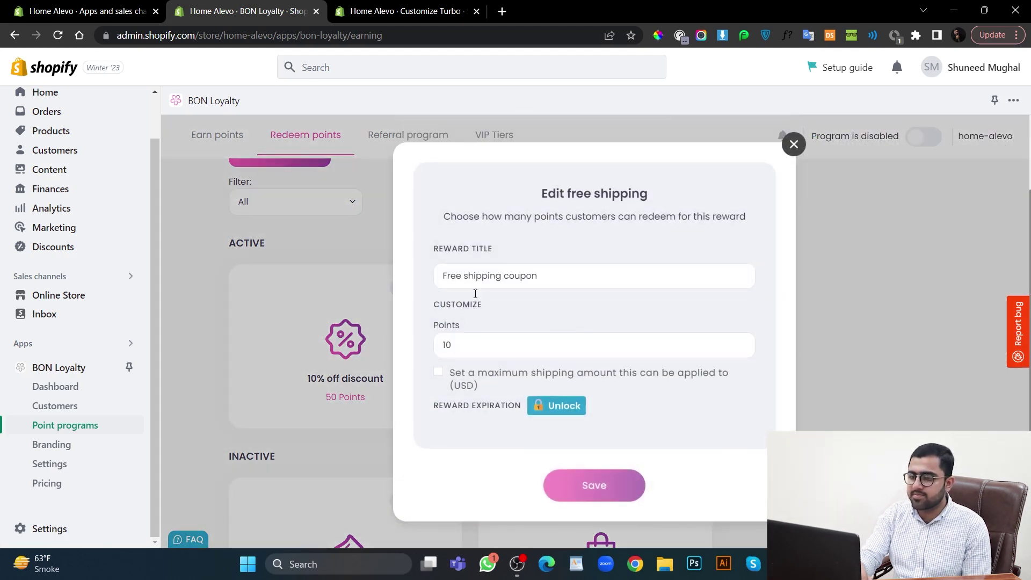
left_click(448, 348)
key("BackSpace")
key("BackSpace")
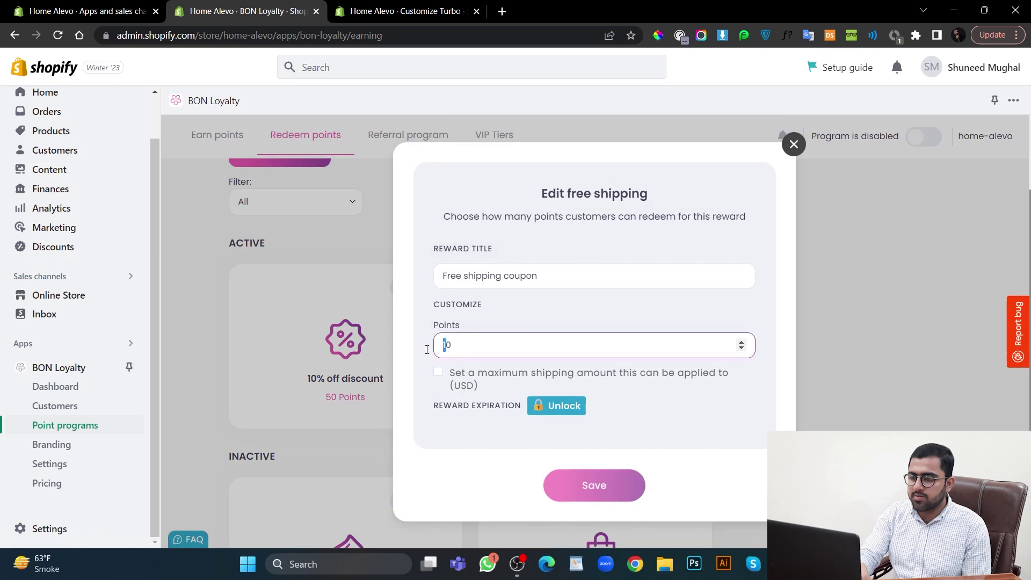
type("20")
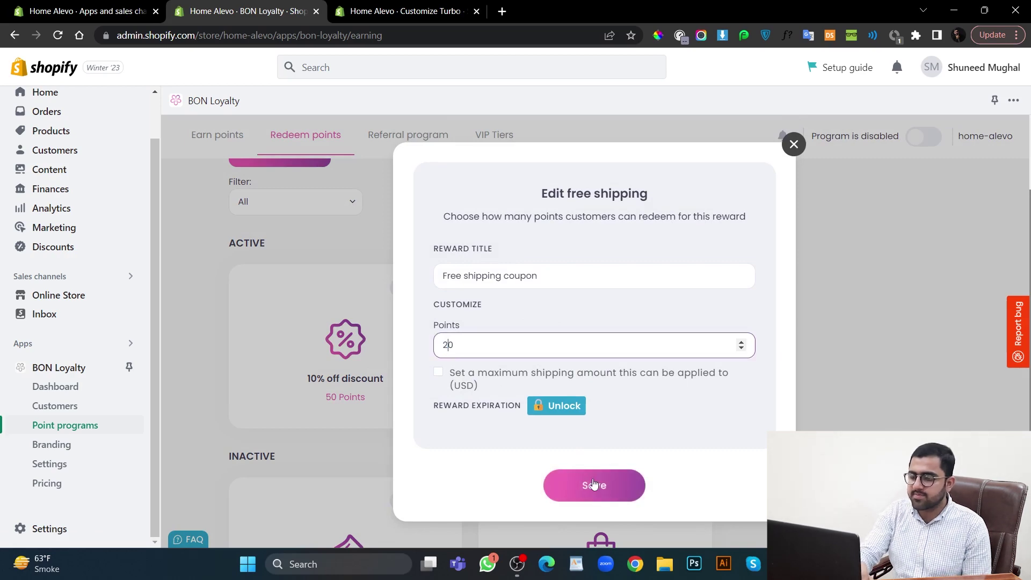
left_click(594, 484)
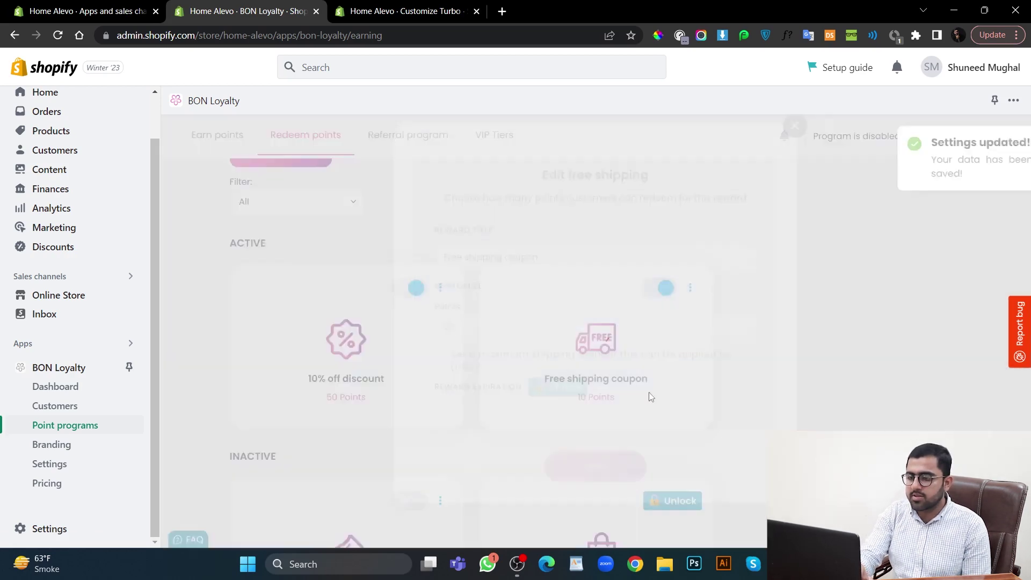
scroll(633, 373, "down", 2)
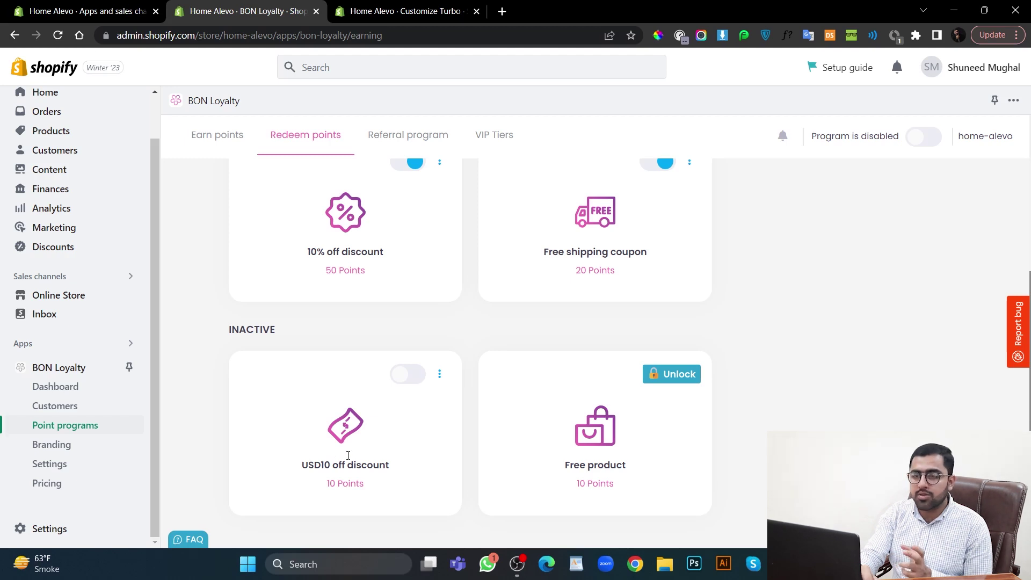
scroll(417, 407, "up", 3)
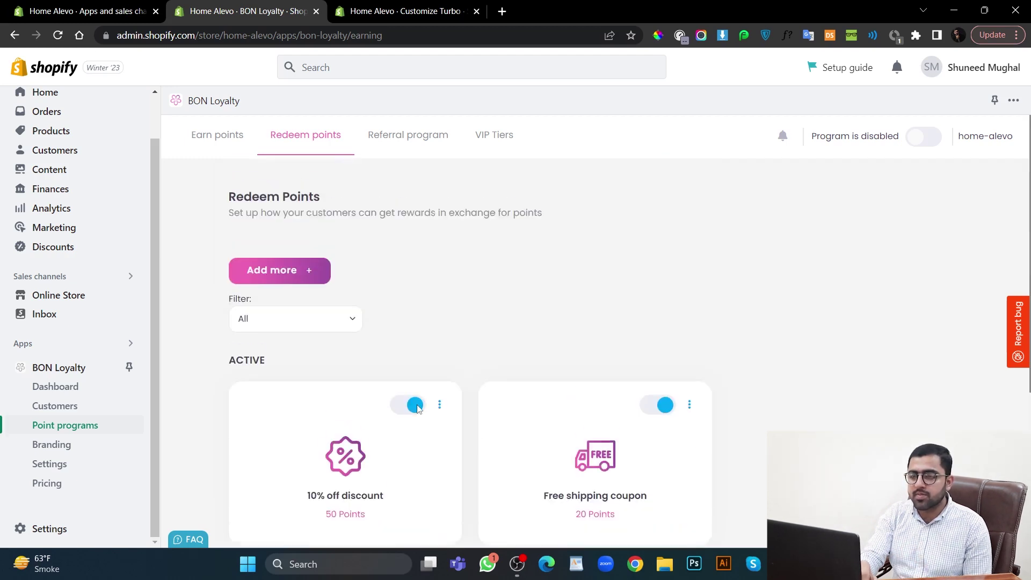
Create a Percentage off reward: 20% off for 150 points, $100 minimum, all collections.
left_click(308, 274)
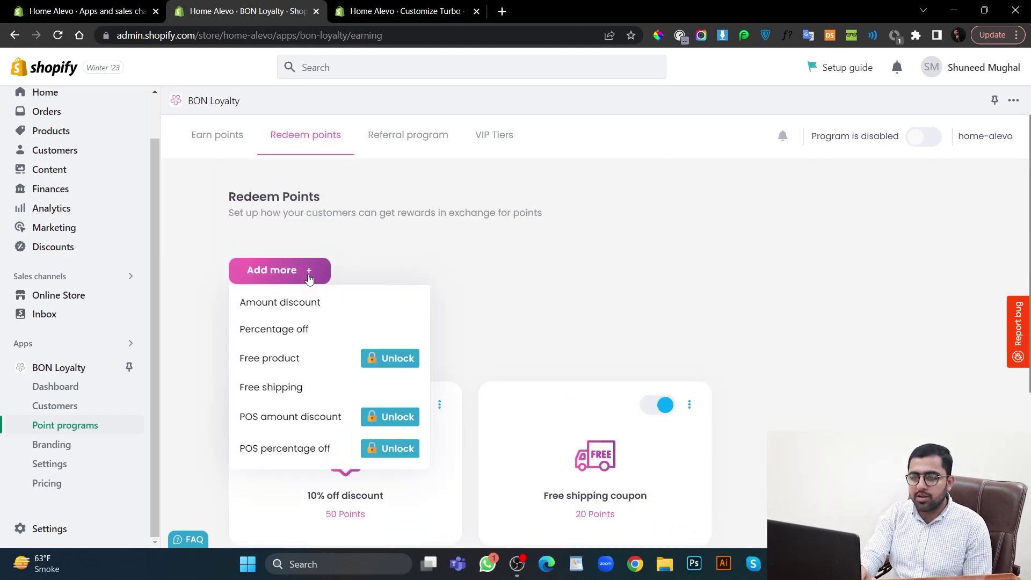
left_click(313, 329)
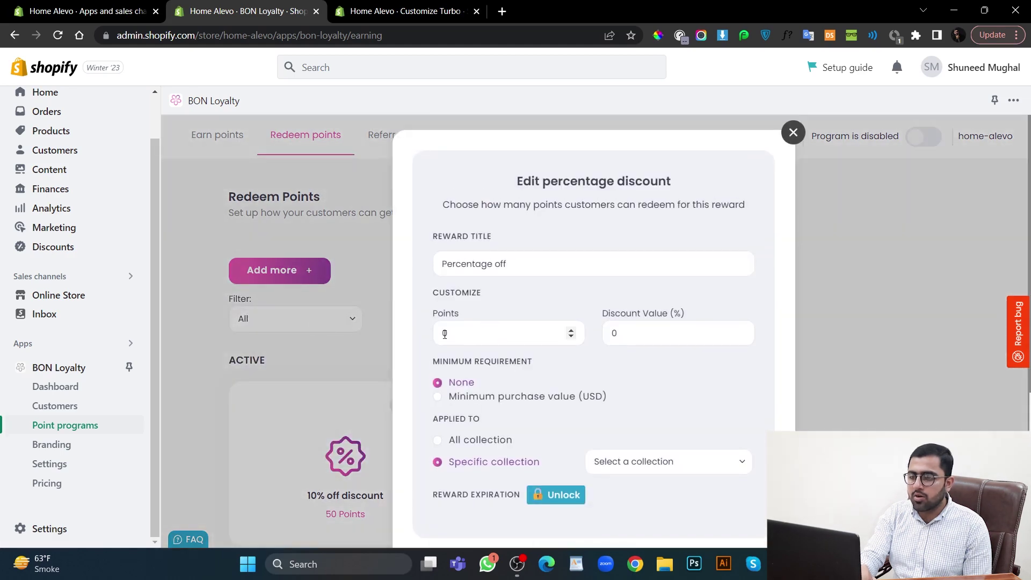
left_click(609, 340)
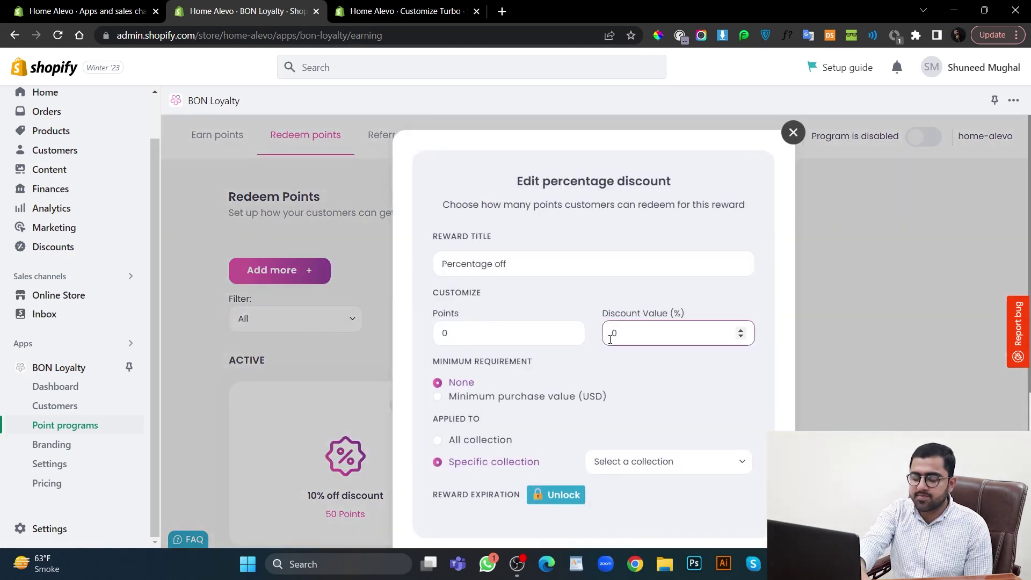
type("2")
left_click(483, 335)
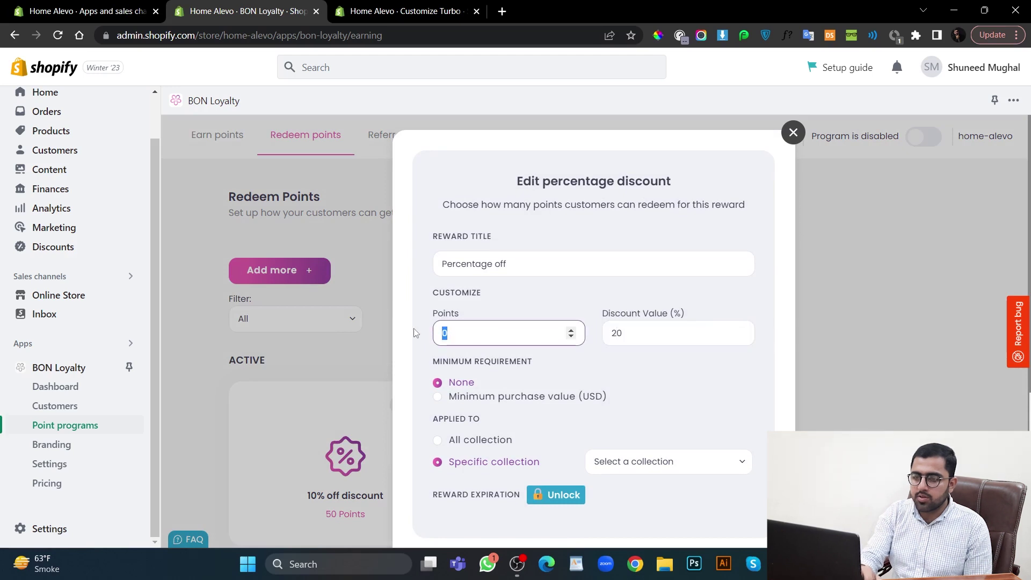
type("15")
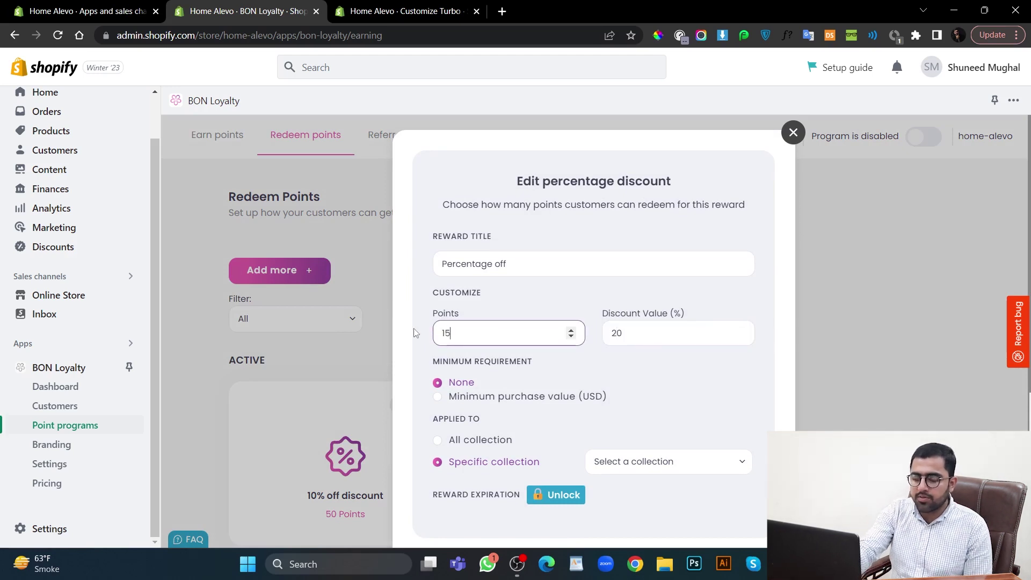
type("0")
scroll(505, 356, "down", 1)
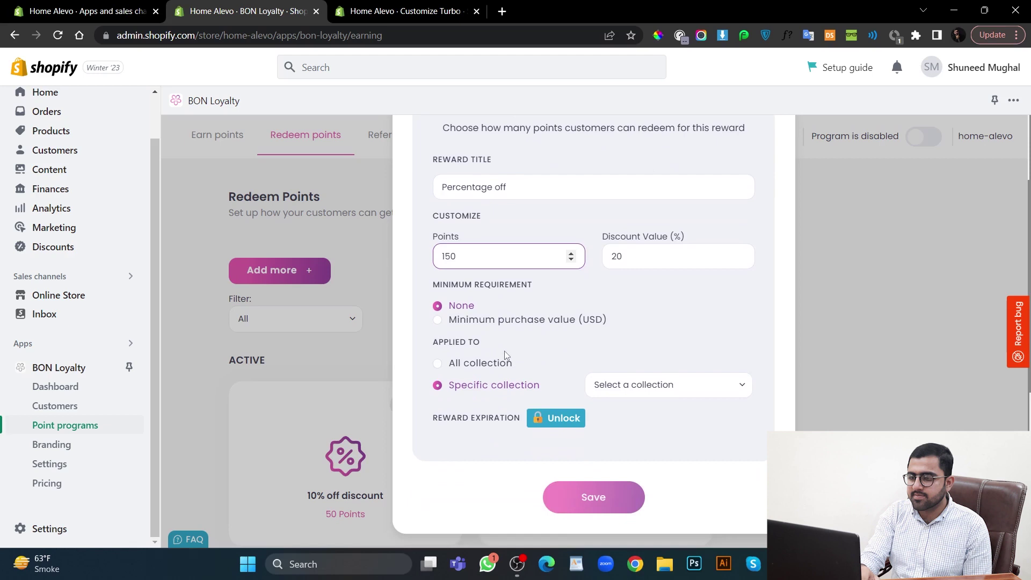
left_click(535, 326)
left_click(605, 328)
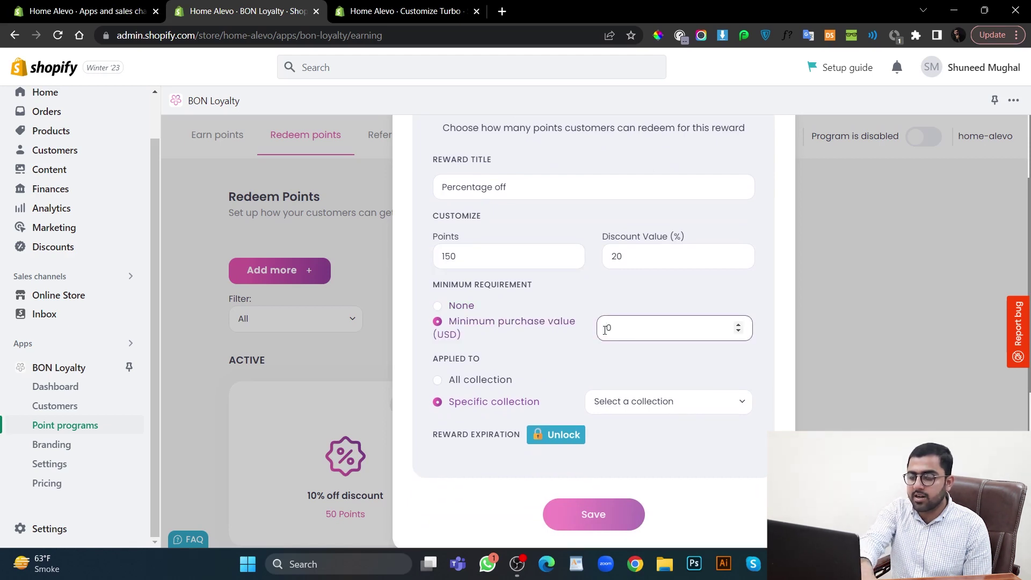
type("100")
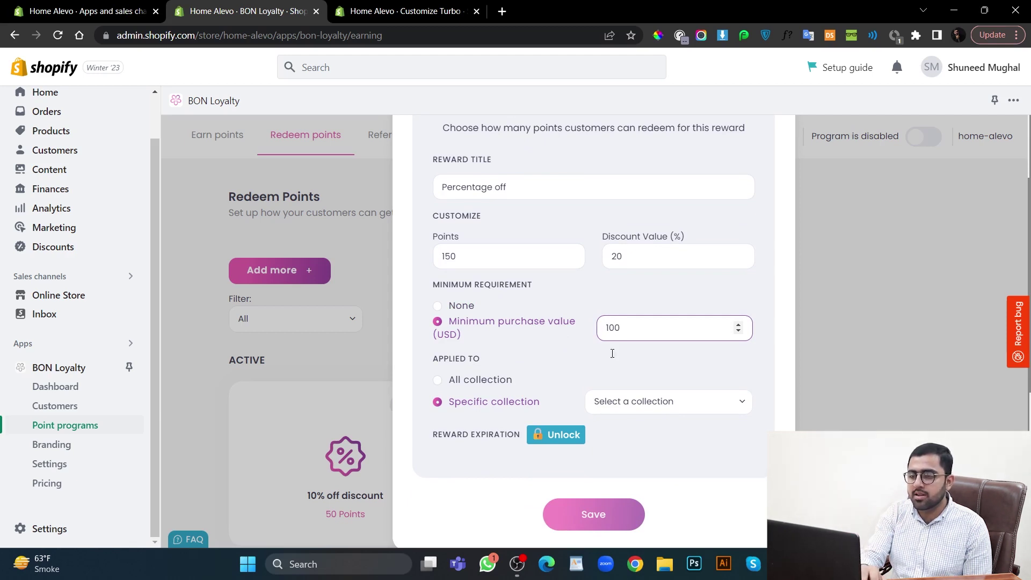
left_click(503, 389)
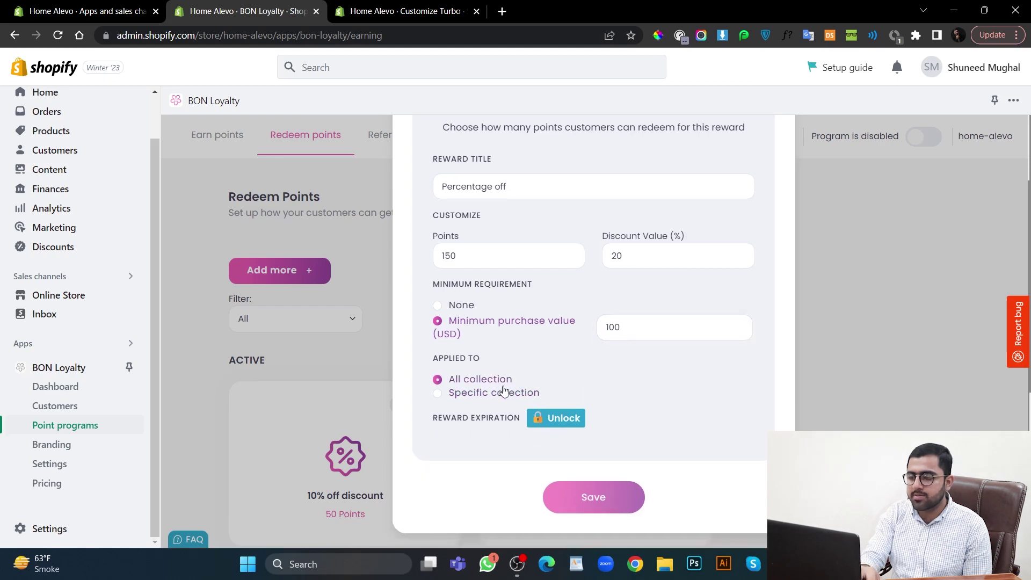
left_click(591, 502)
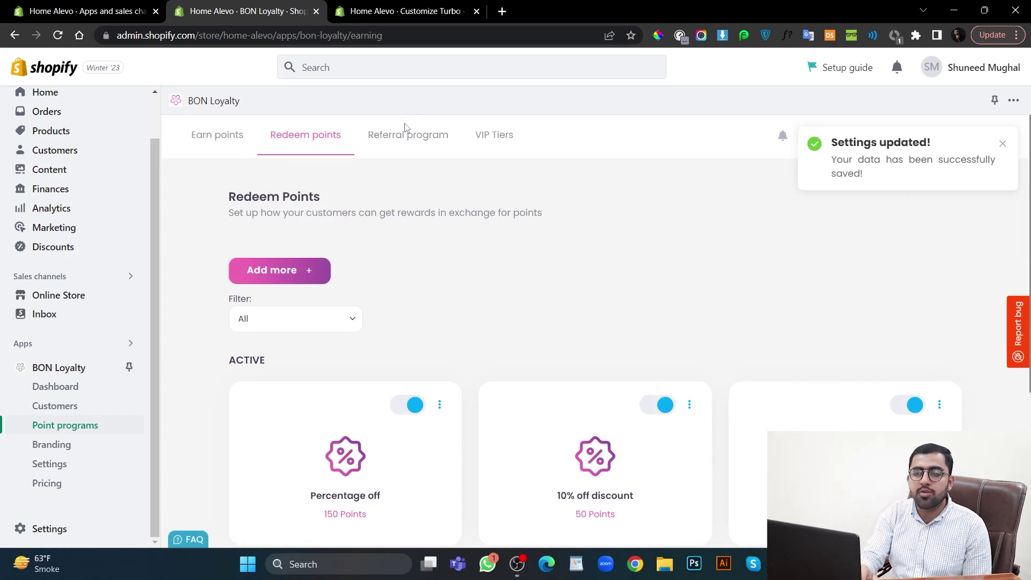
Turn on referrals and switch the friend's coupon unit from USD to %, then save.
left_click(407, 139)
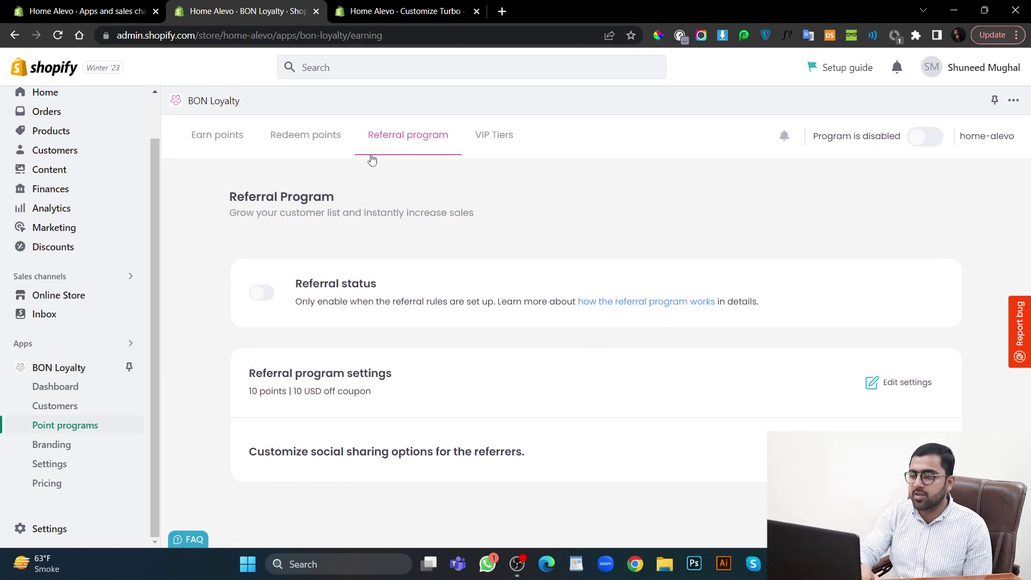
left_click(259, 296)
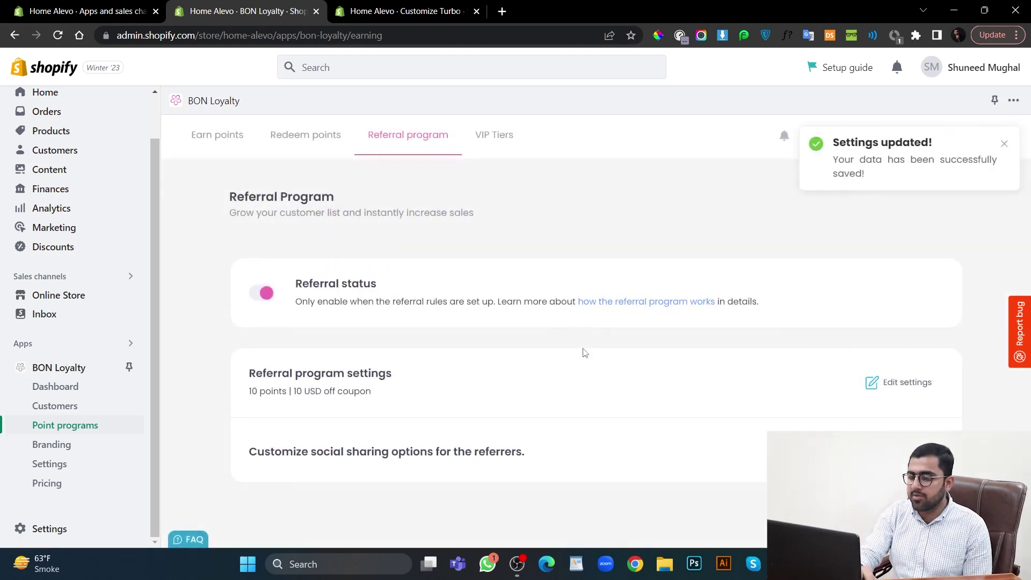
left_click(886, 384)
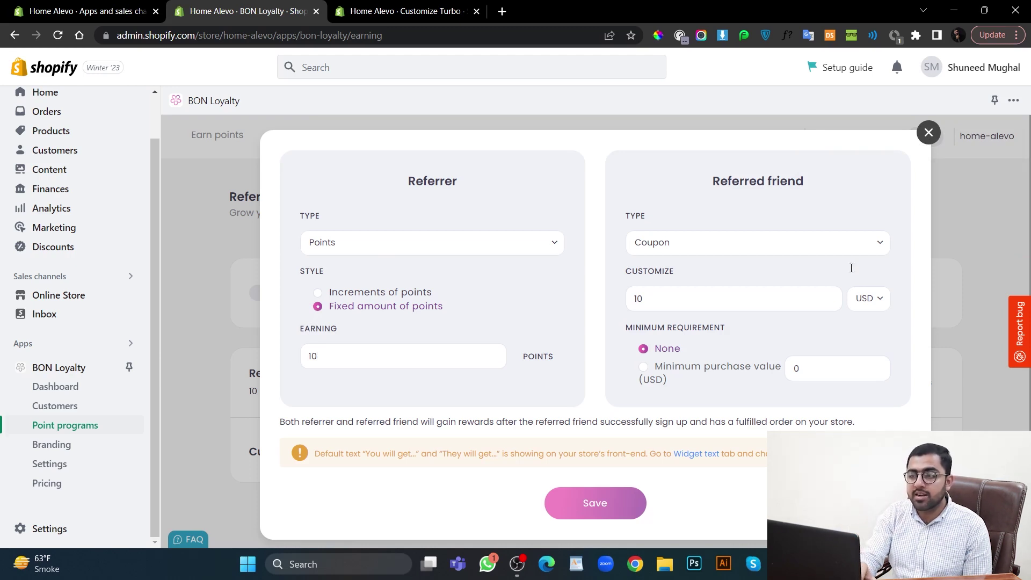
left_click(874, 303)
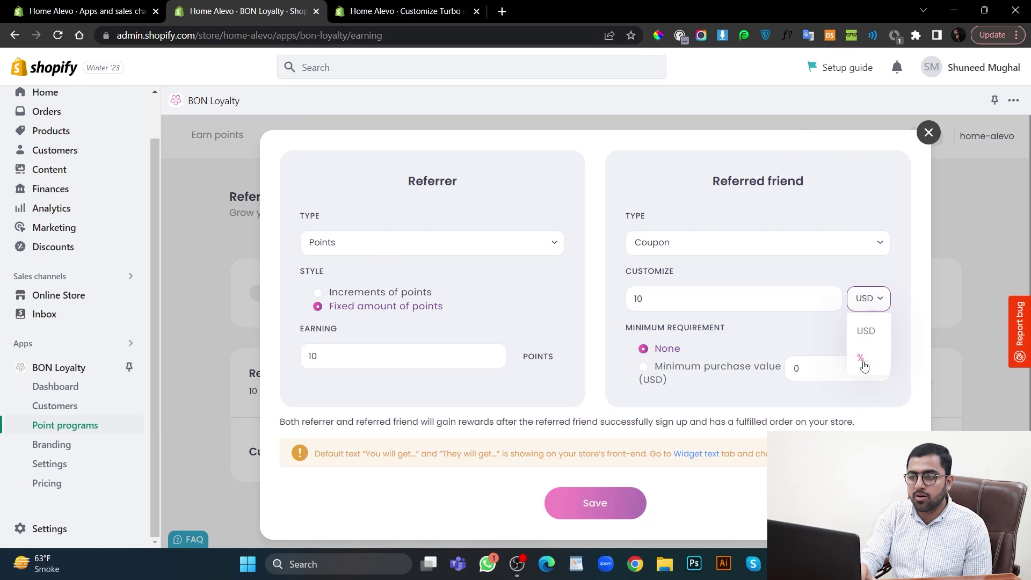
left_click(861, 360)
scroll(713, 415, "down", 1)
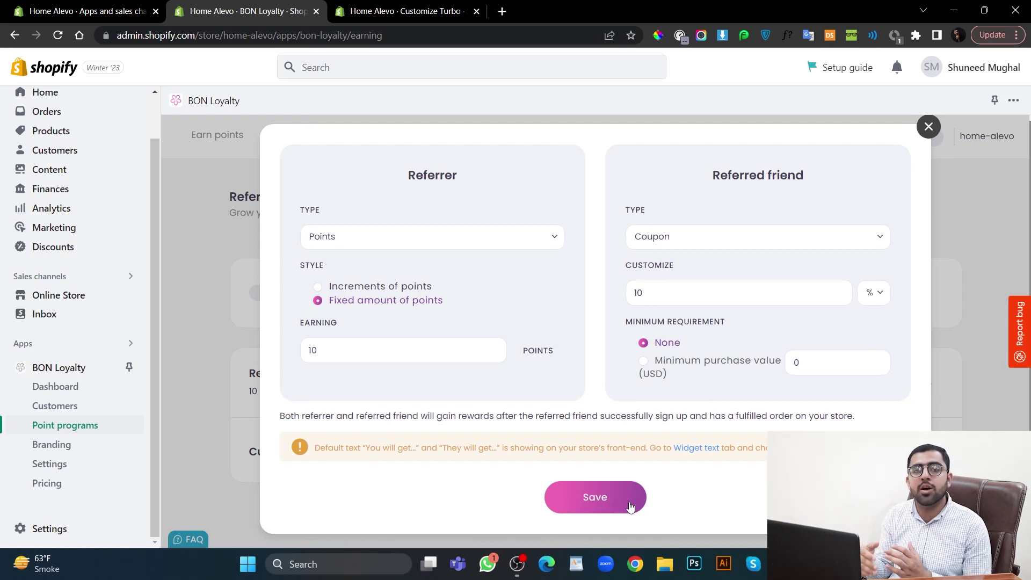
left_click(630, 506)
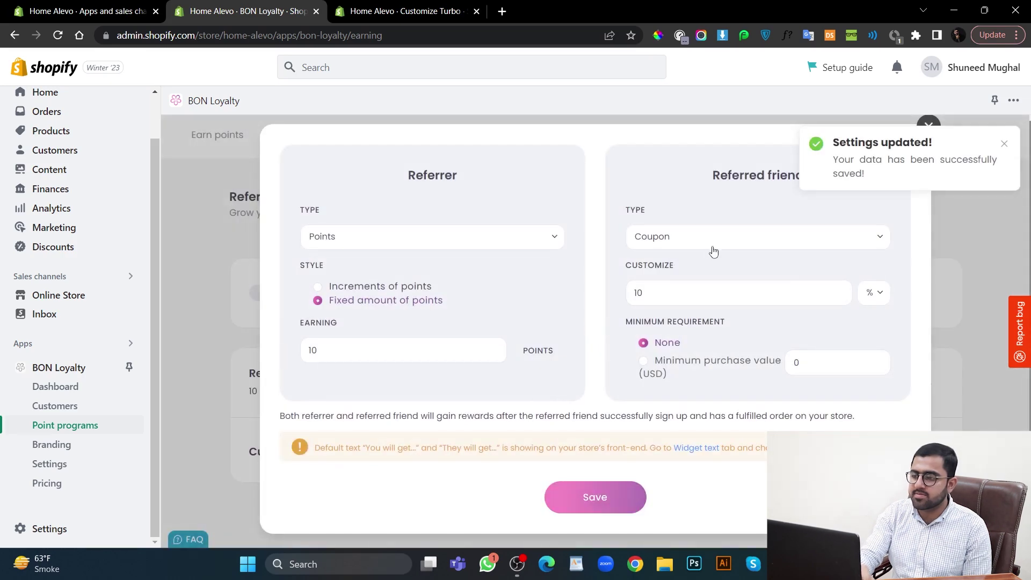
left_click(931, 126)
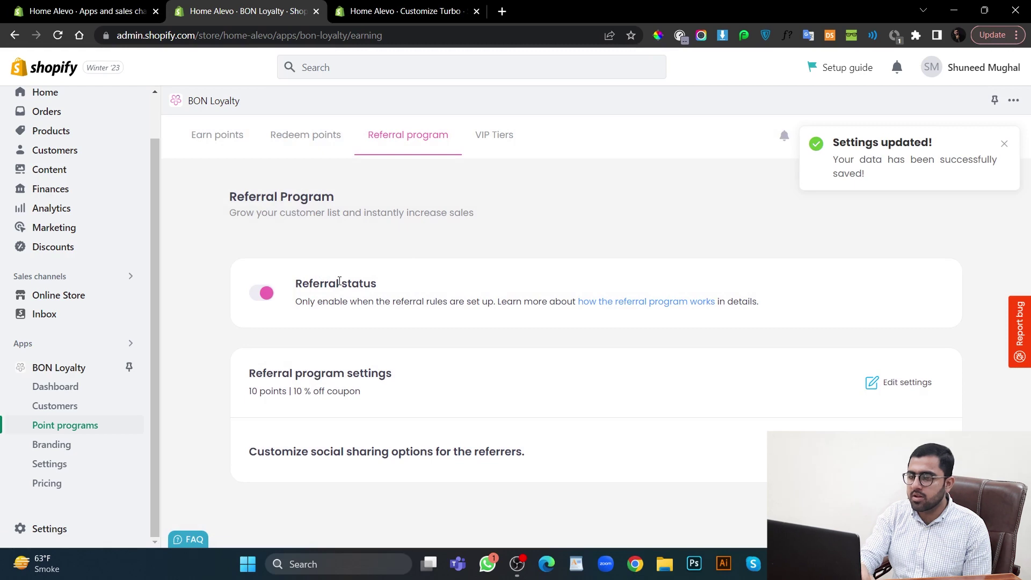
Open BON Loyalty Branding, then show Theme settings in the Turbo theme editor.
left_click(52, 446)
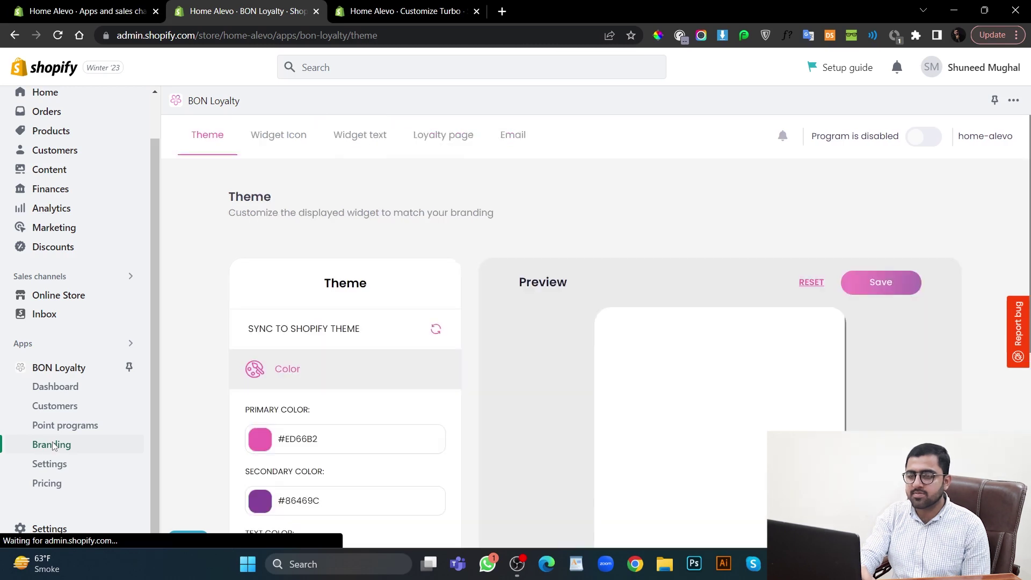
scroll(228, 437, "down", 1)
scroll(227, 437, "down", 1)
scroll(228, 437, "down", 2)
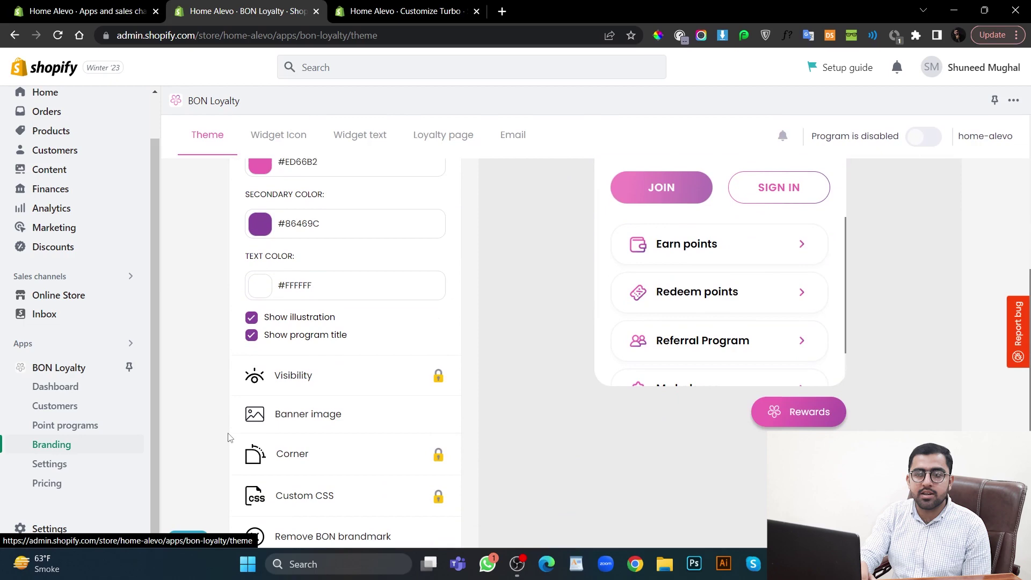
scroll(228, 436, "up", 2)
left_click(455, 5)
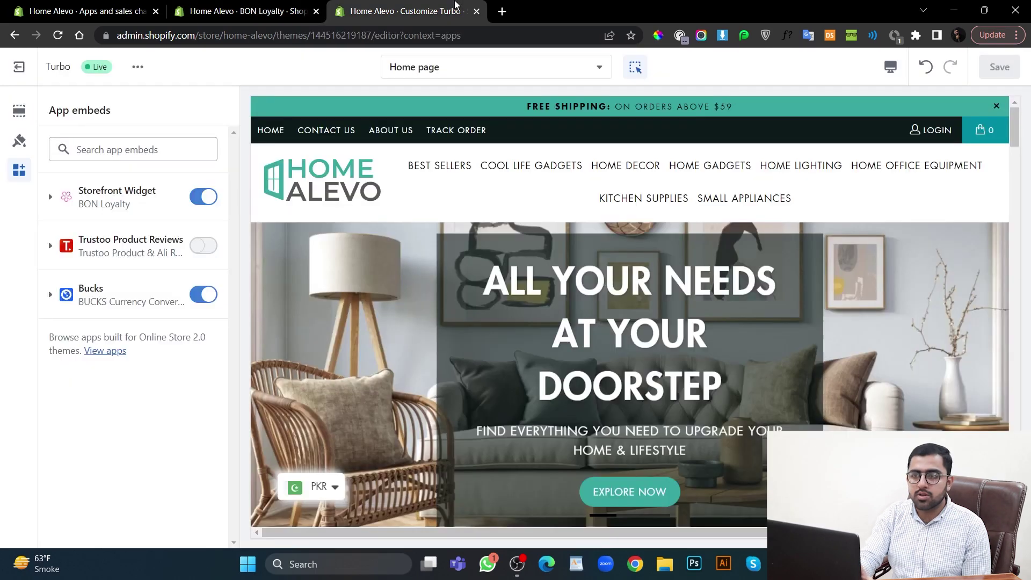
left_click(19, 140)
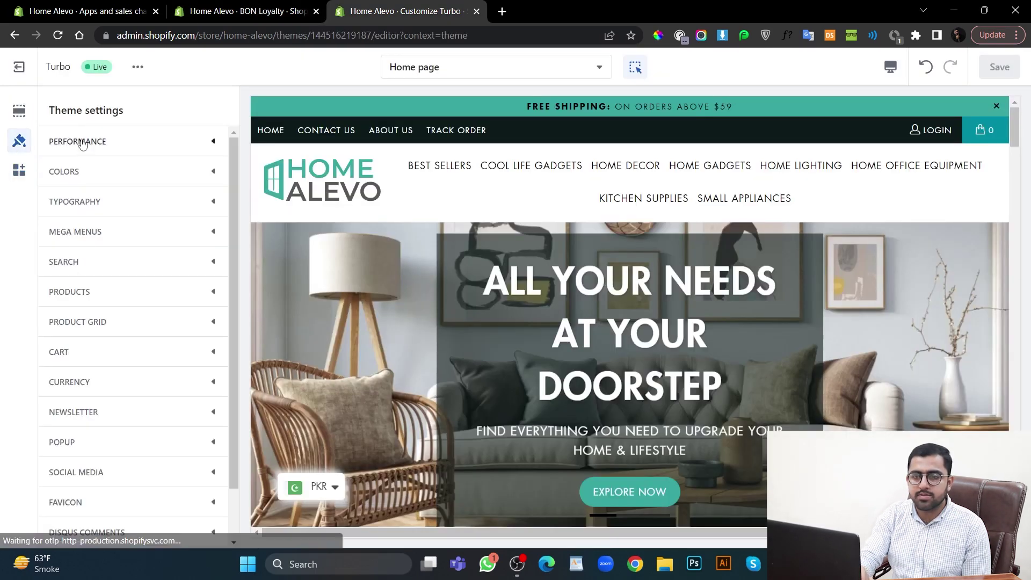
Copy the teal Compare at price hex 008DA0 from Turbo and paste it as BON Loyalty's primary colour.
left_click(87, 171)
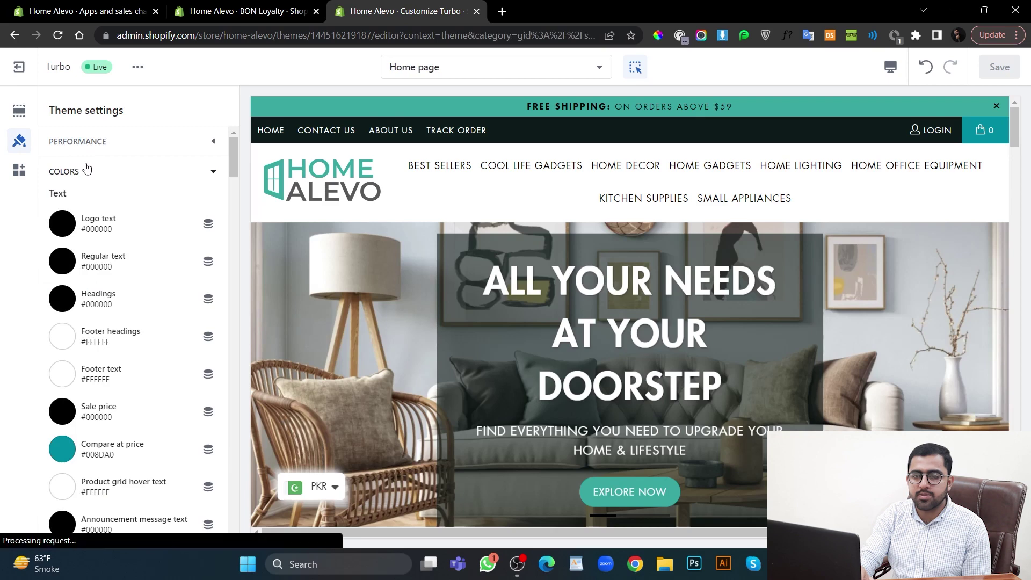
left_click(62, 449)
double_click(135, 342)
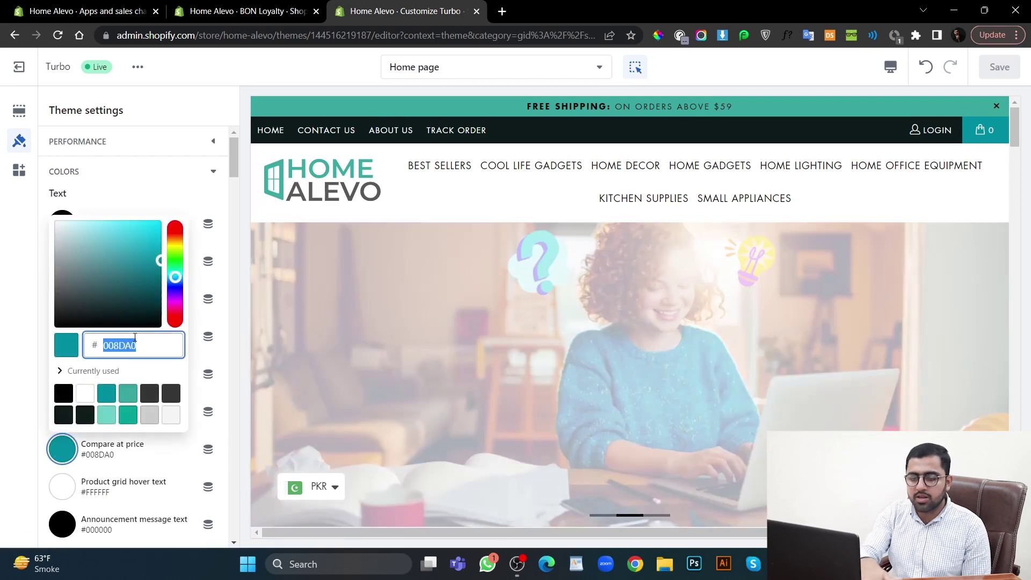
left_click(292, 8)
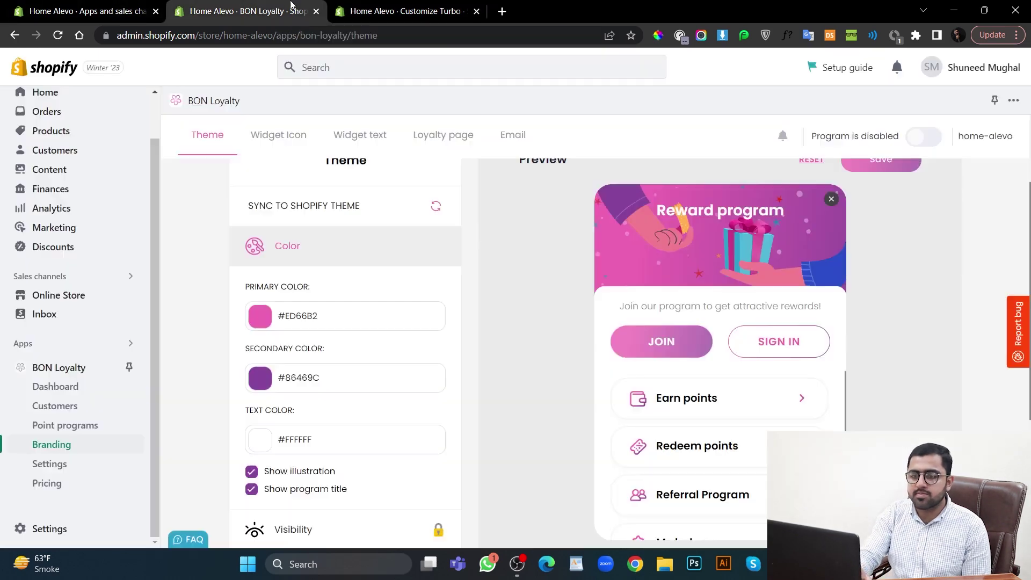
left_click(259, 323)
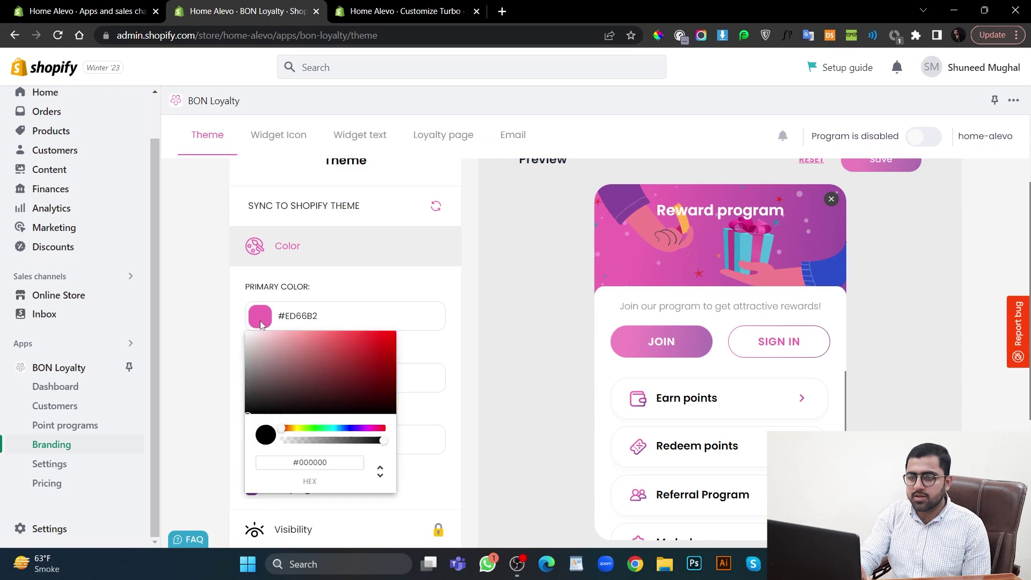
double_click(314, 478)
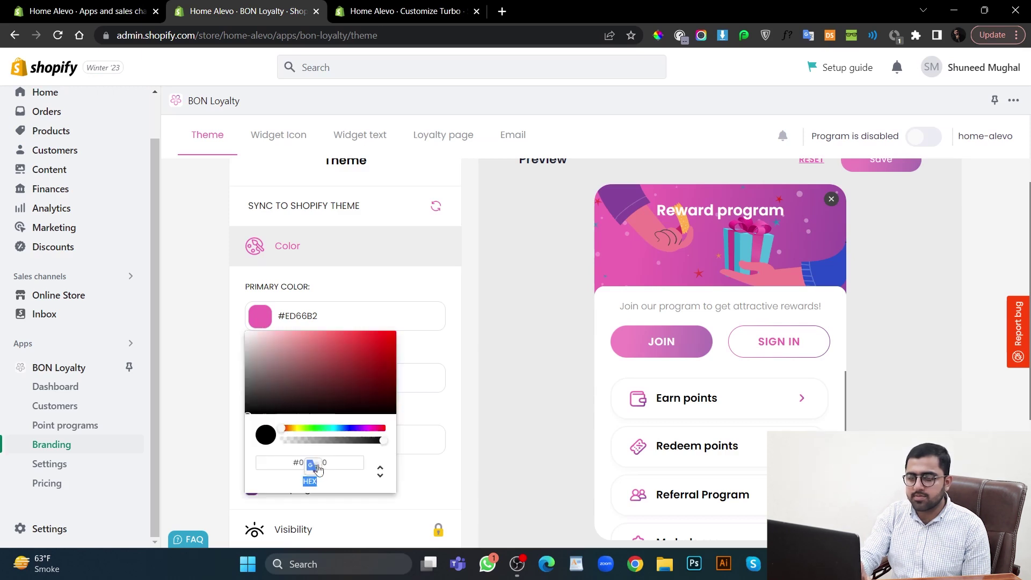
key("Escape")
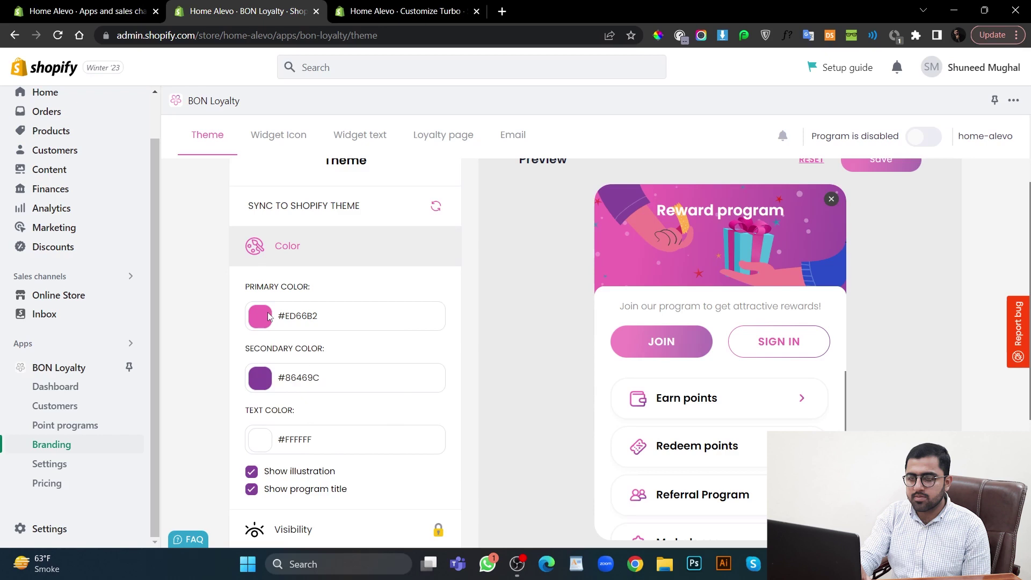
left_click(269, 317)
double_click(319, 465)
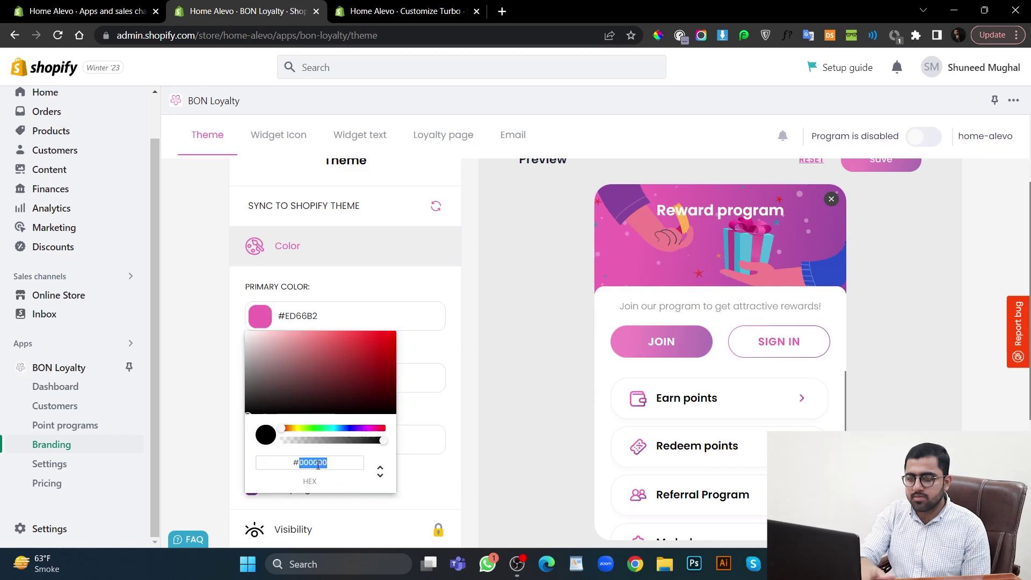
type("008DA0")
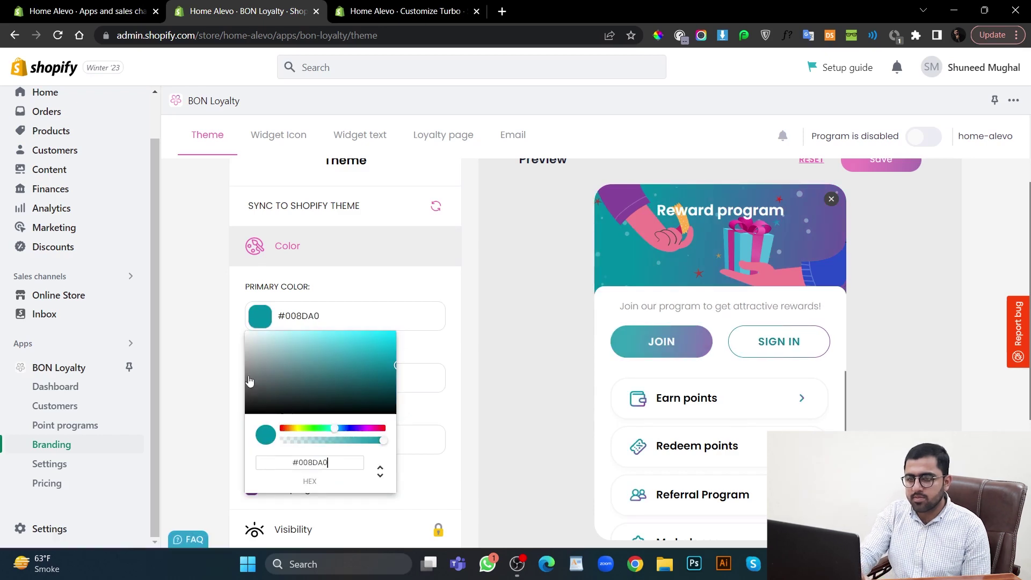
left_click(217, 370)
Paste 008DA0 as the secondary colour, then tune secondary to #00B9D2 and primary to #00E1FF.
left_click(256, 378)
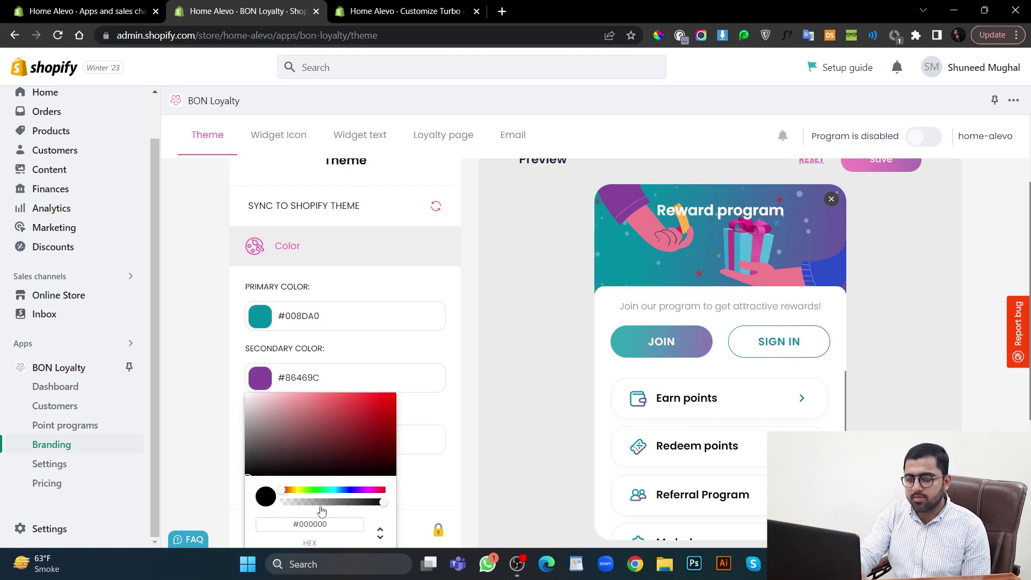
double_click(318, 524)
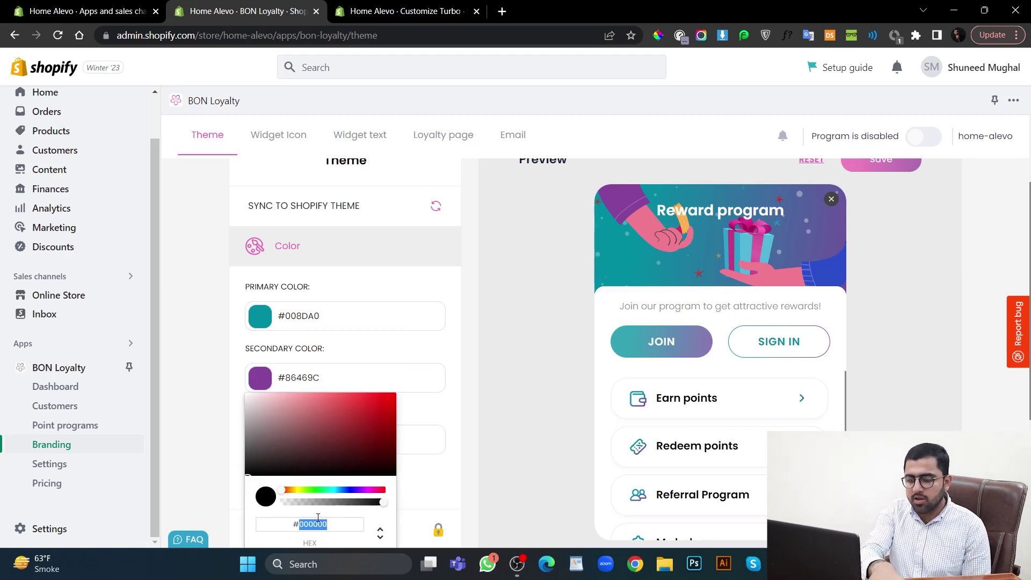
type("008DA0")
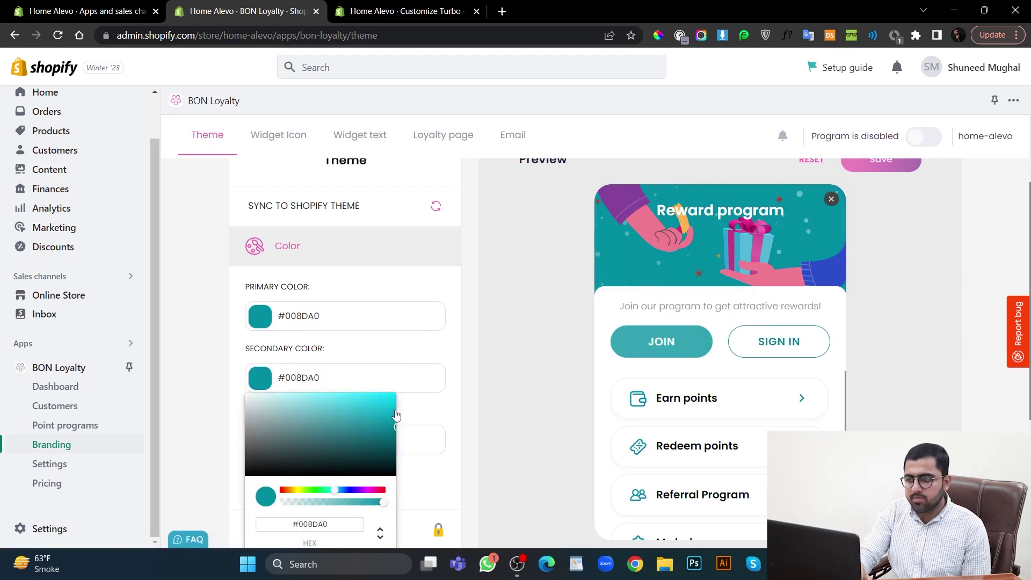
left_click_drag(396, 415, 402, 376)
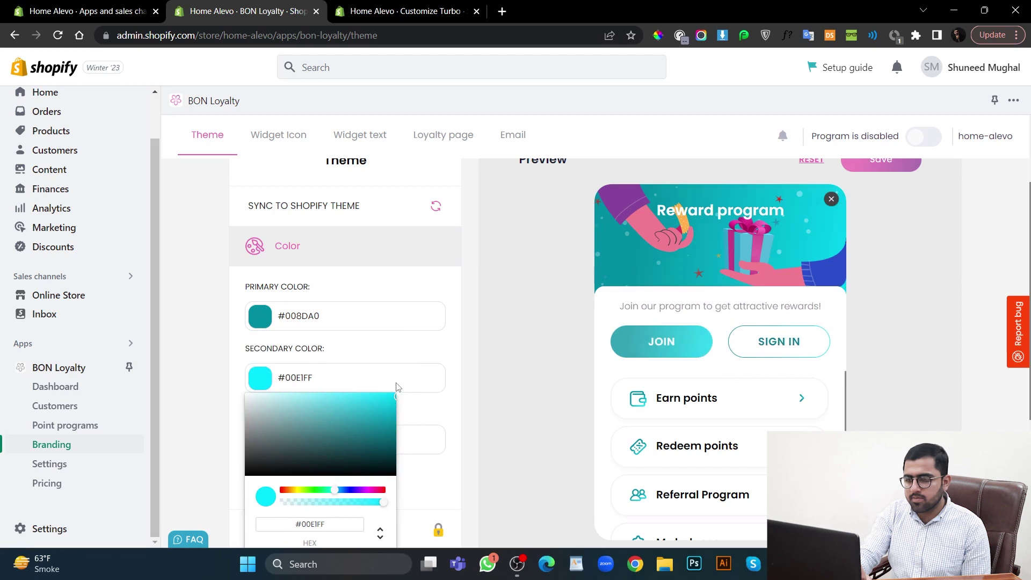
left_click(394, 413)
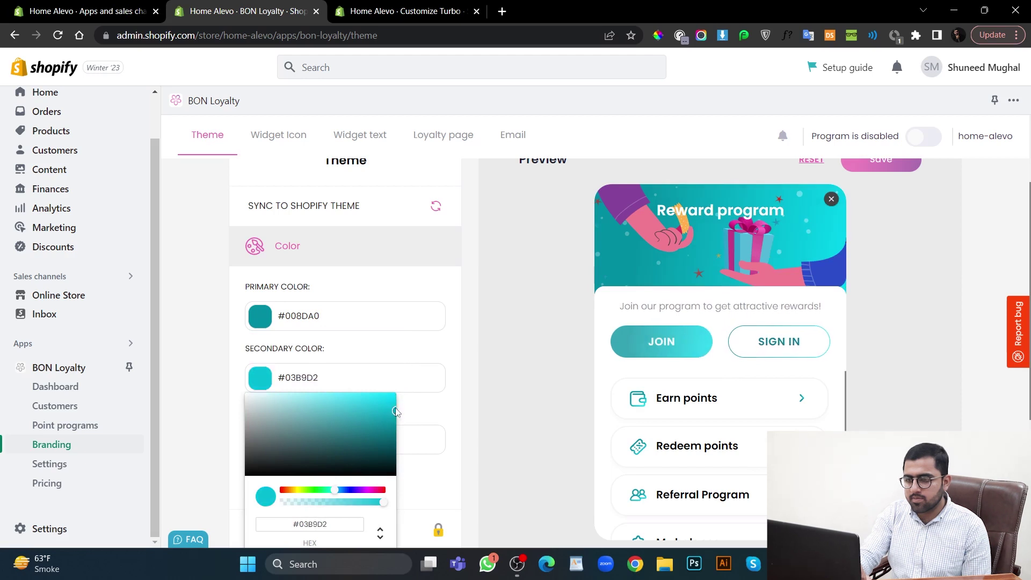
left_click(273, 319)
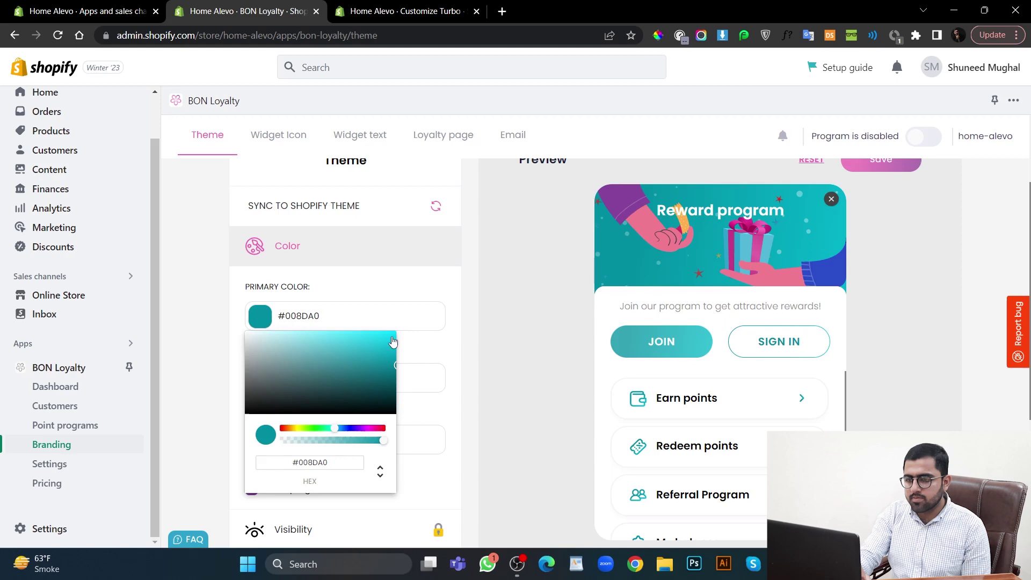
left_click_drag(393, 342, 398, 330)
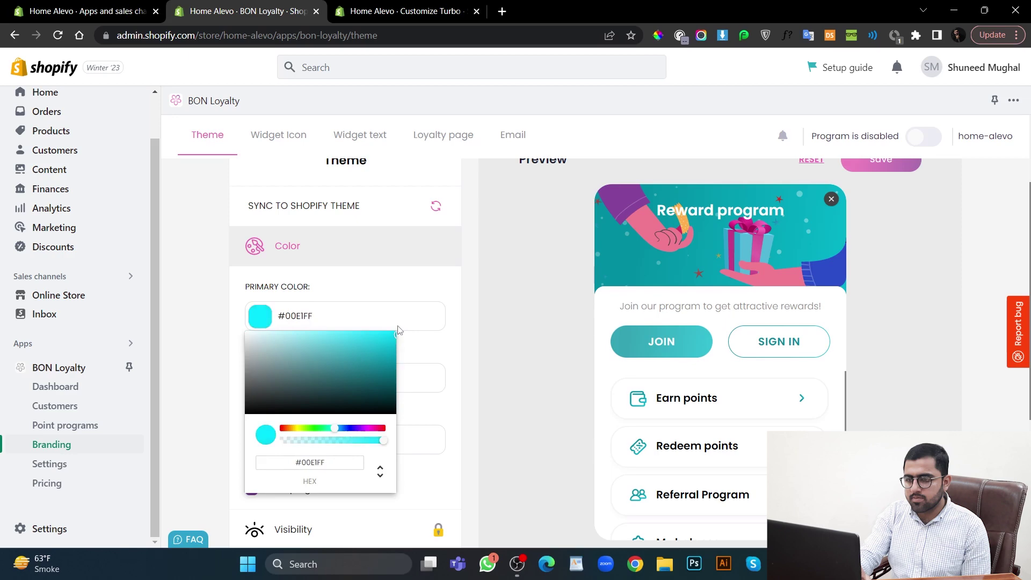
left_click(524, 314)
scroll(344, 367, "down", 3)
scroll(347, 369, "up", 4)
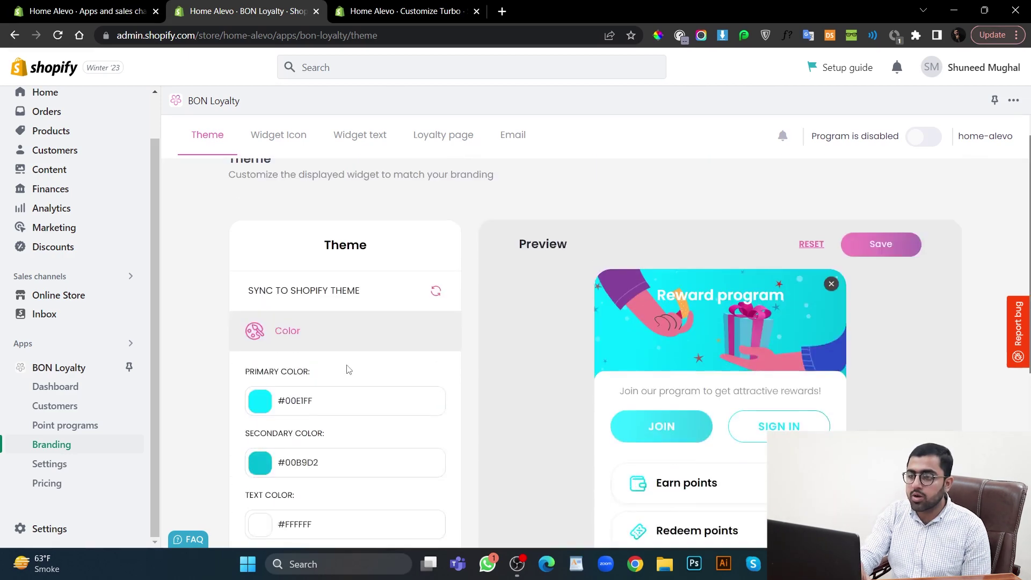
scroll(348, 369, "up", 1)
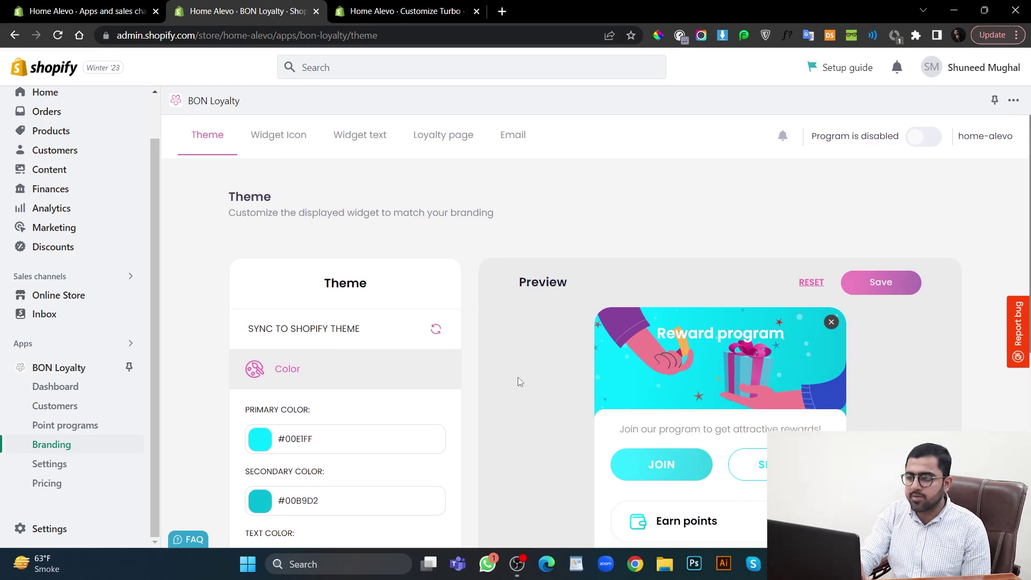
Save the new widget colours and dismiss the customization rating prompt.
left_click(910, 281)
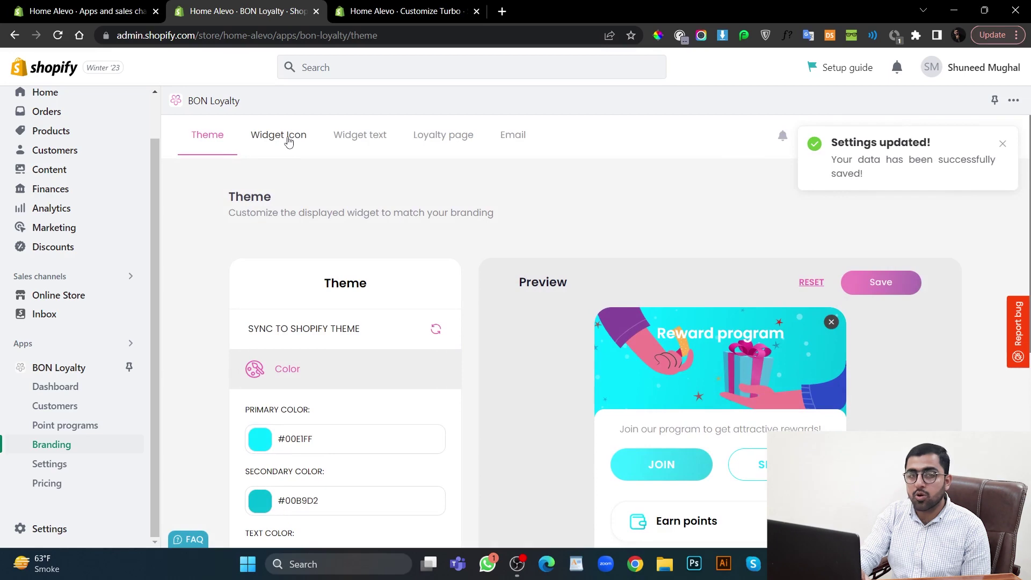
left_click(288, 141)
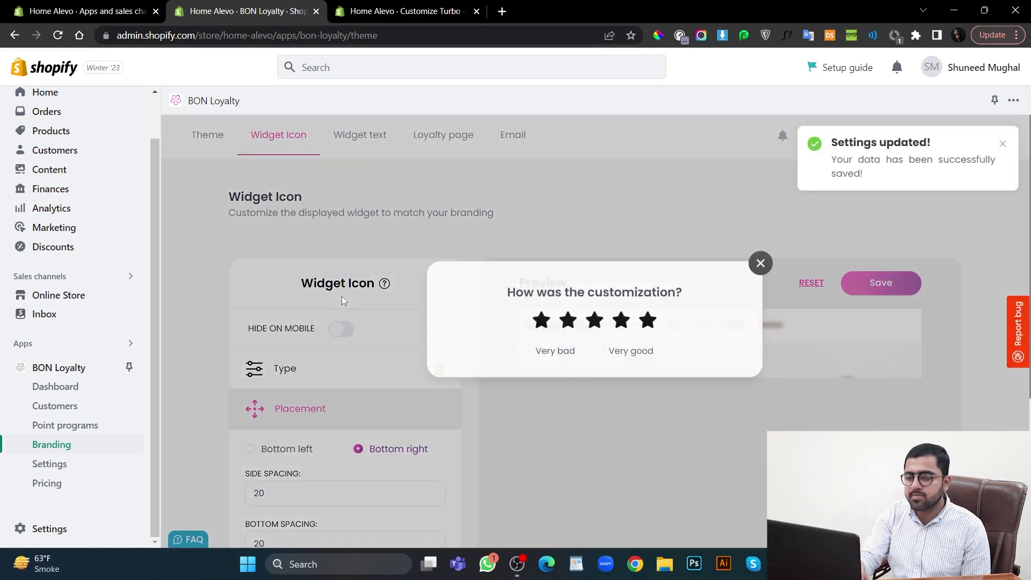
left_click(760, 275)
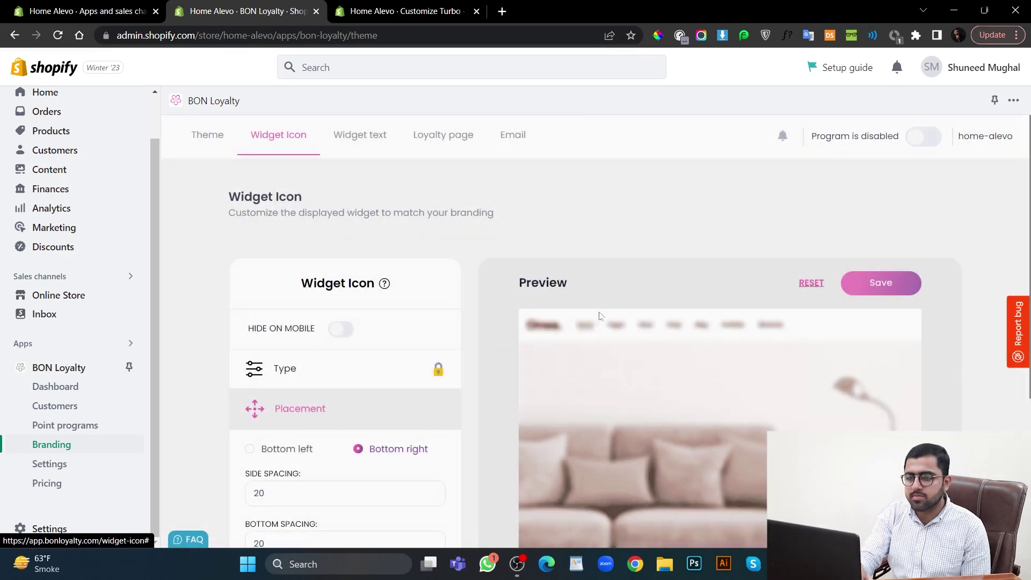
scroll(520, 347, "down", 3)
scroll(520, 348, "down", 2)
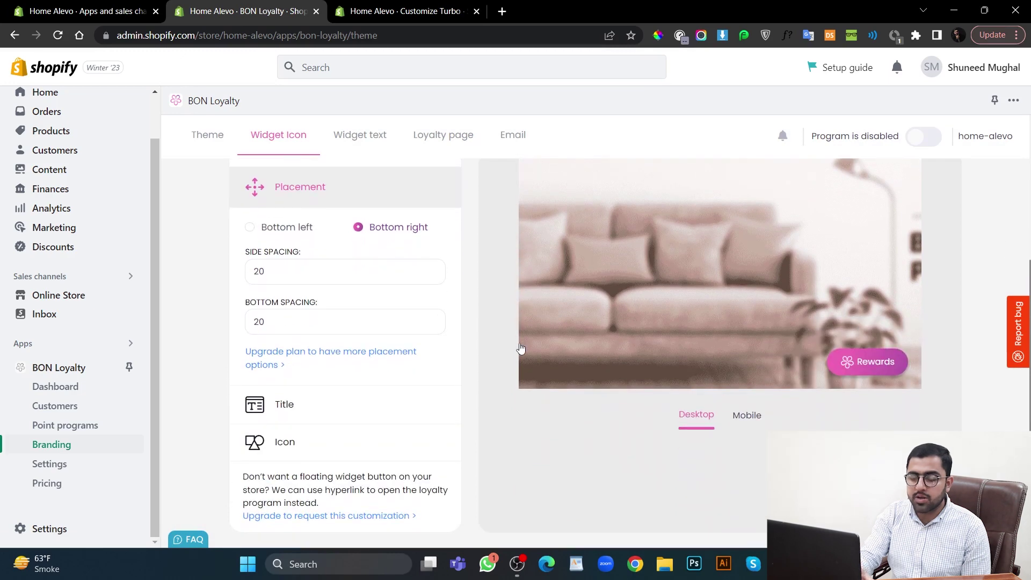
scroll(521, 347, "up", 1)
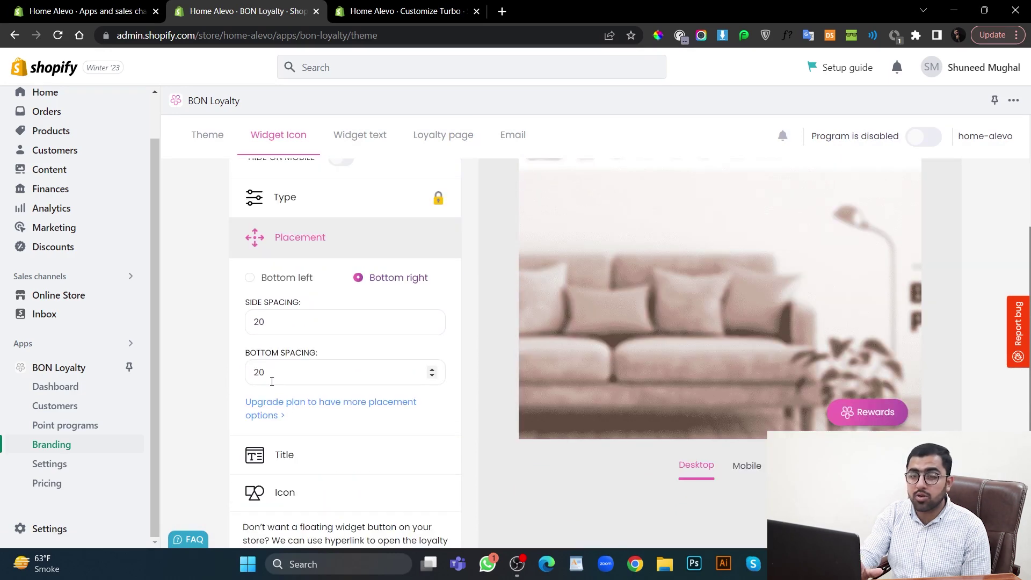
scroll(272, 381, "up", 1)
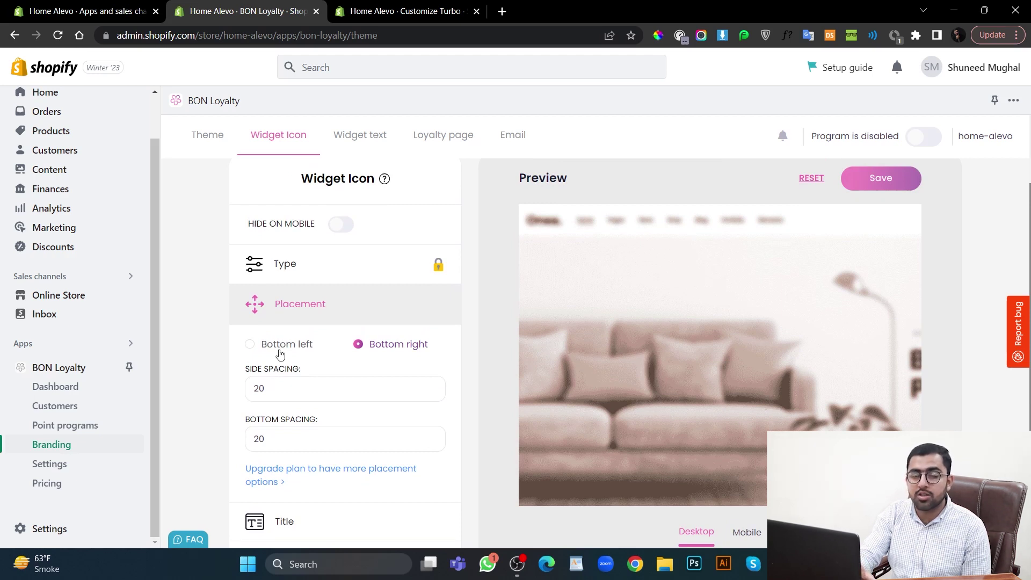
Place the Rewards widget bottom-left with 30 bottom spacing and save.
left_click(279, 351)
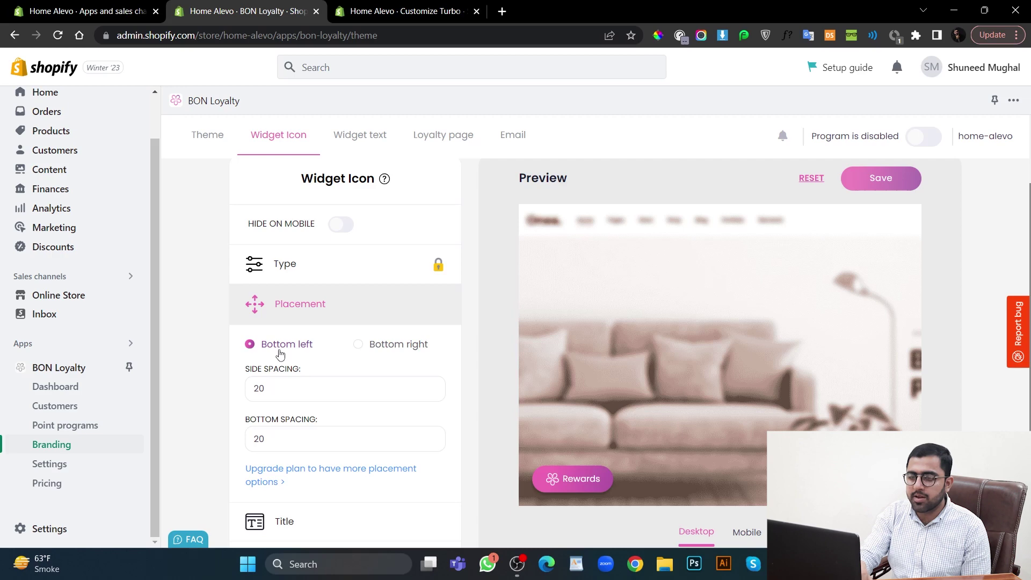
scroll(279, 354, "down", 1)
left_click_drag(260, 342, 245, 345)
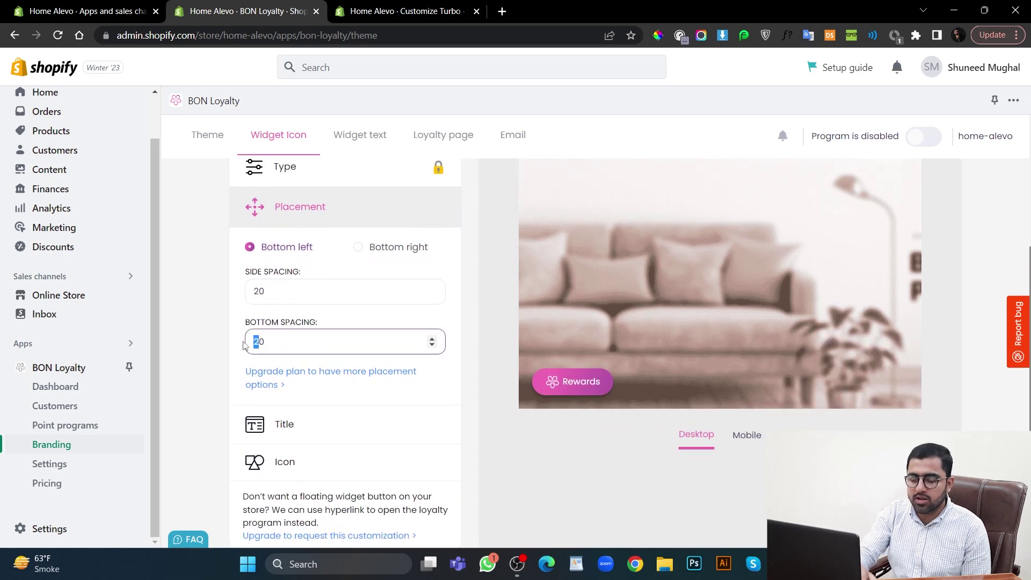
type("12")
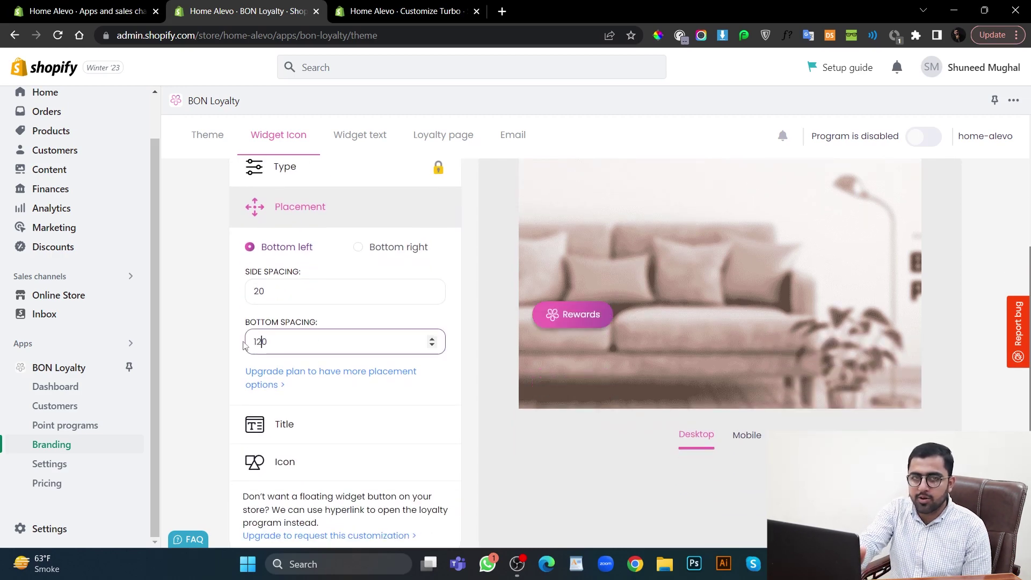
key("BackSpace")
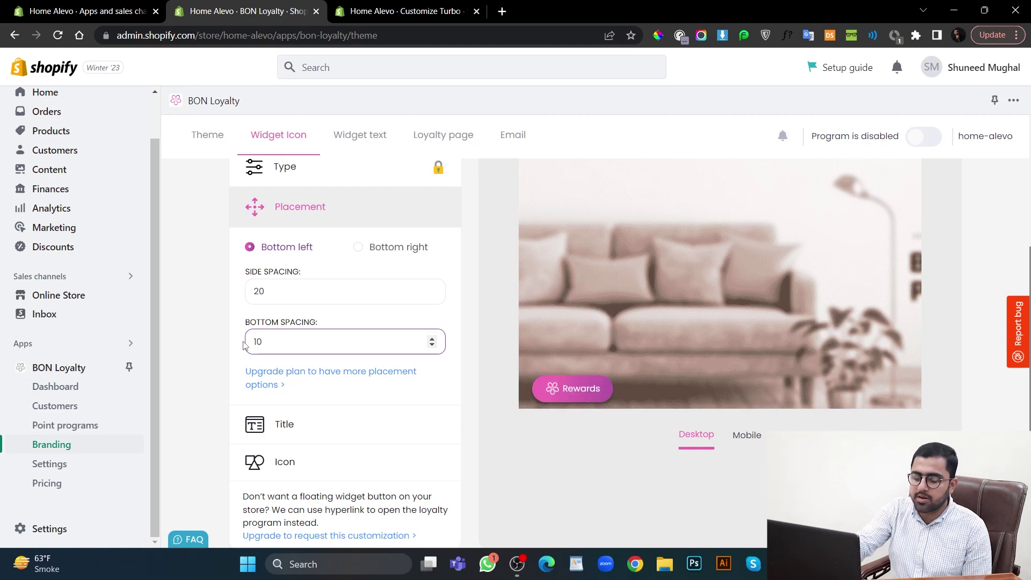
key("Delete")
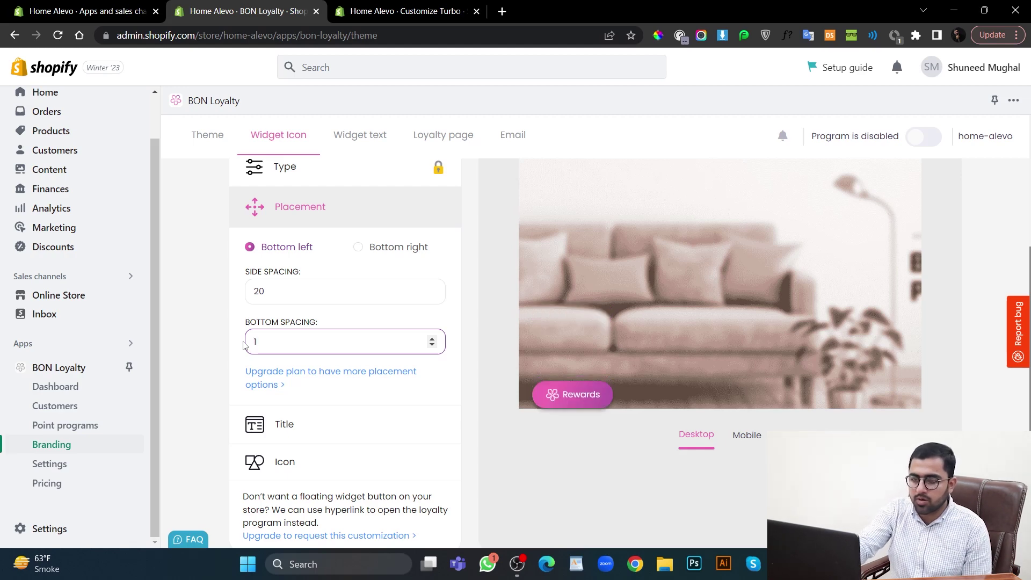
key("BackSpace")
type("30")
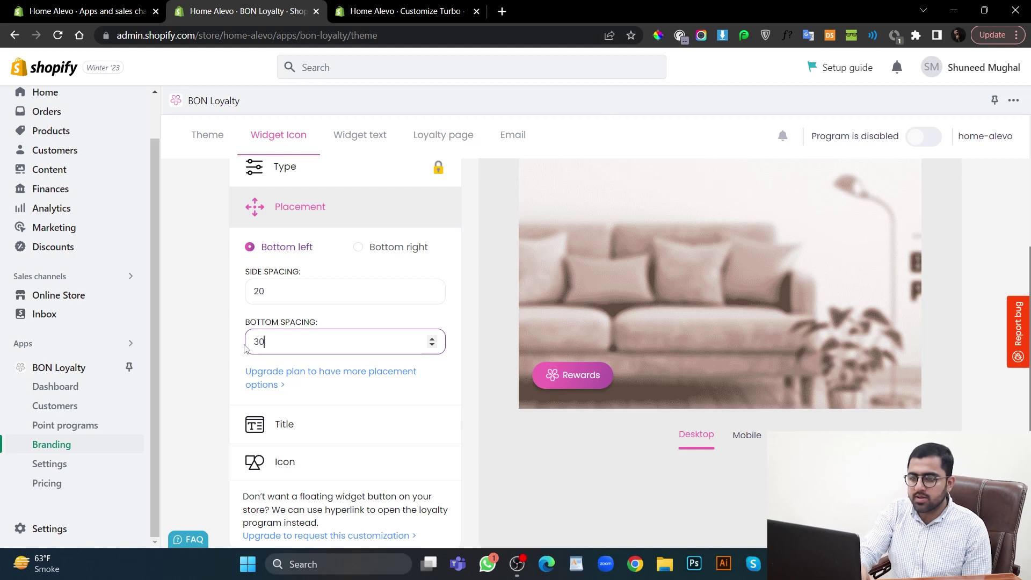
scroll(246, 348, "down", 1)
scroll(323, 444, "up", 5)
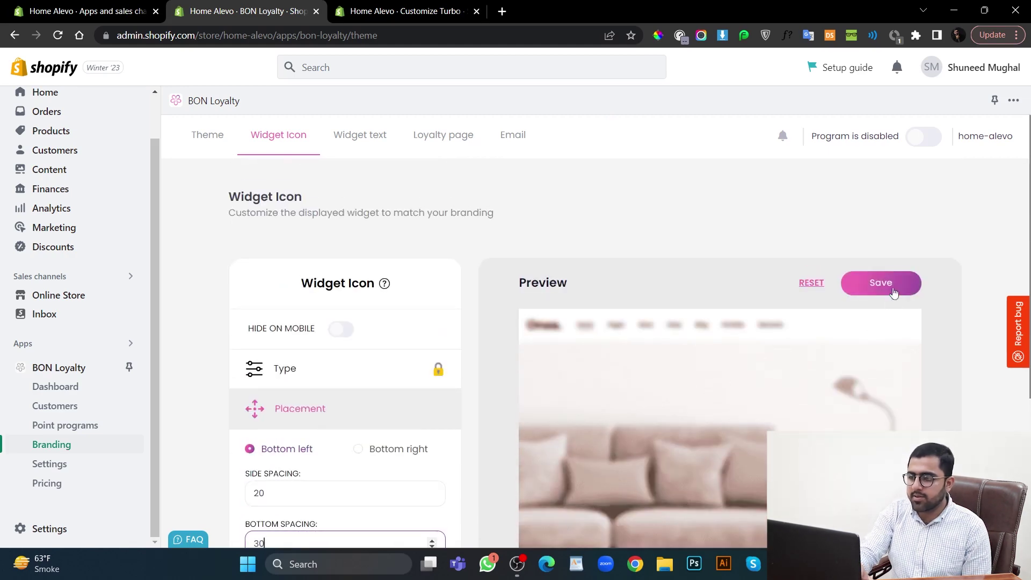
left_click(894, 292)
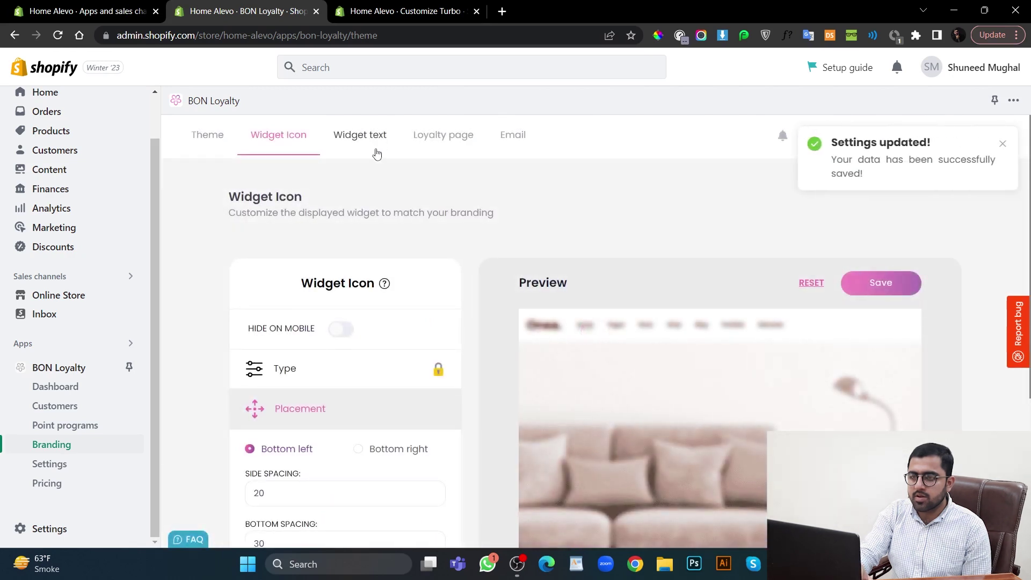
Edit the referral texts to 'You will get 10 points' and 'They will get 10% off', then save.
left_click(375, 151)
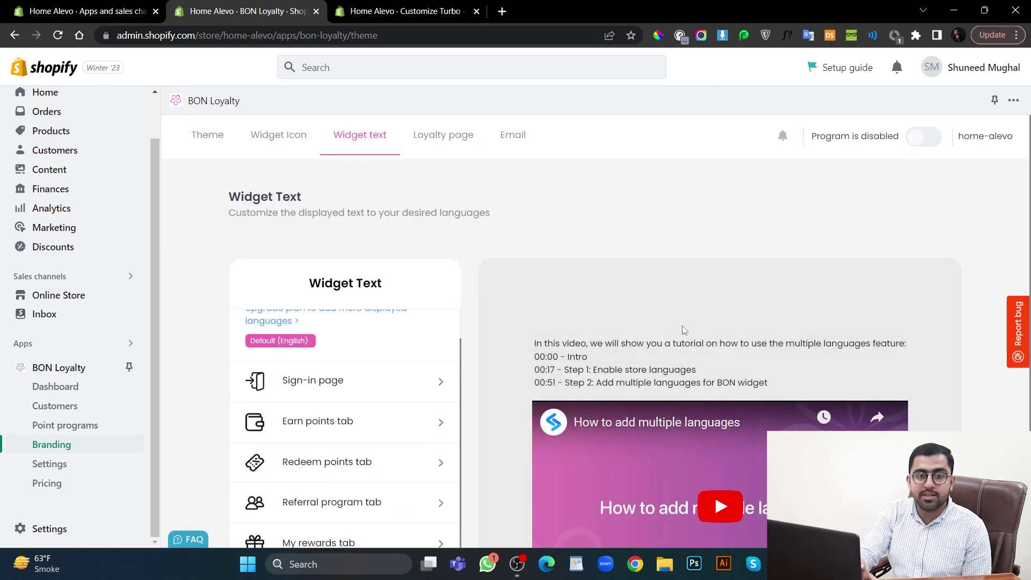
scroll(606, 334, "down", 2)
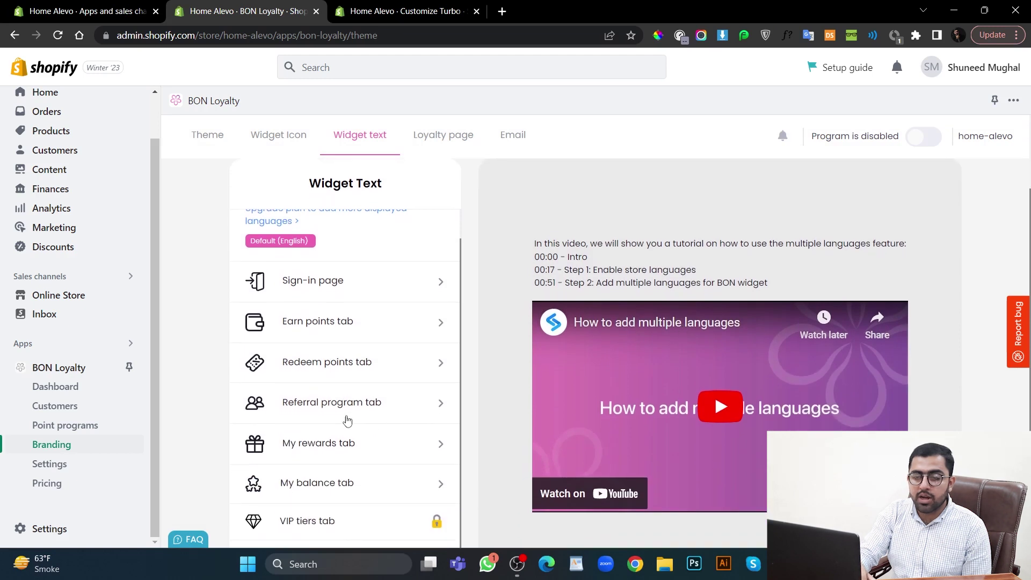
left_click(379, 407)
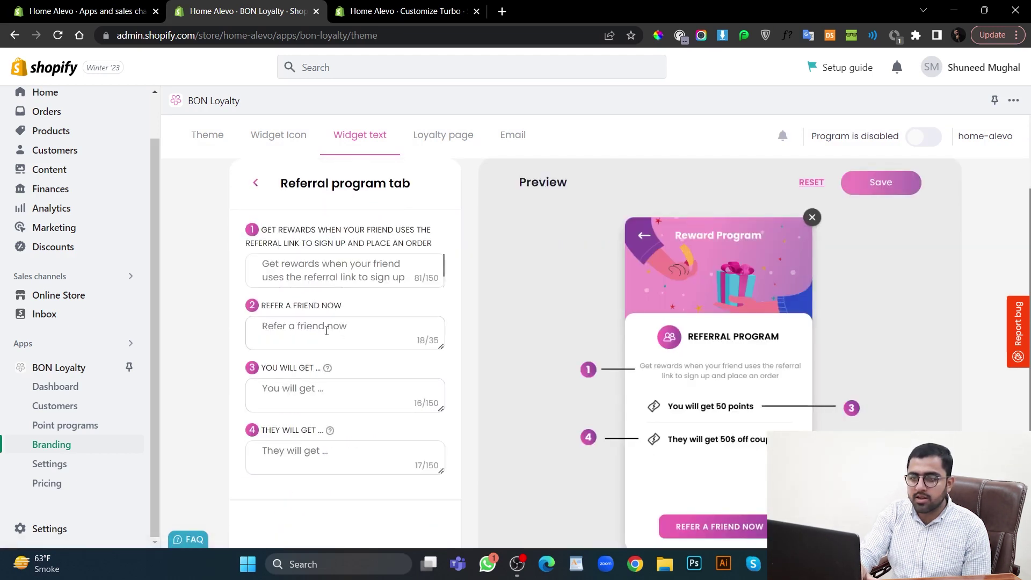
left_click(341, 401)
key("BackSpace")
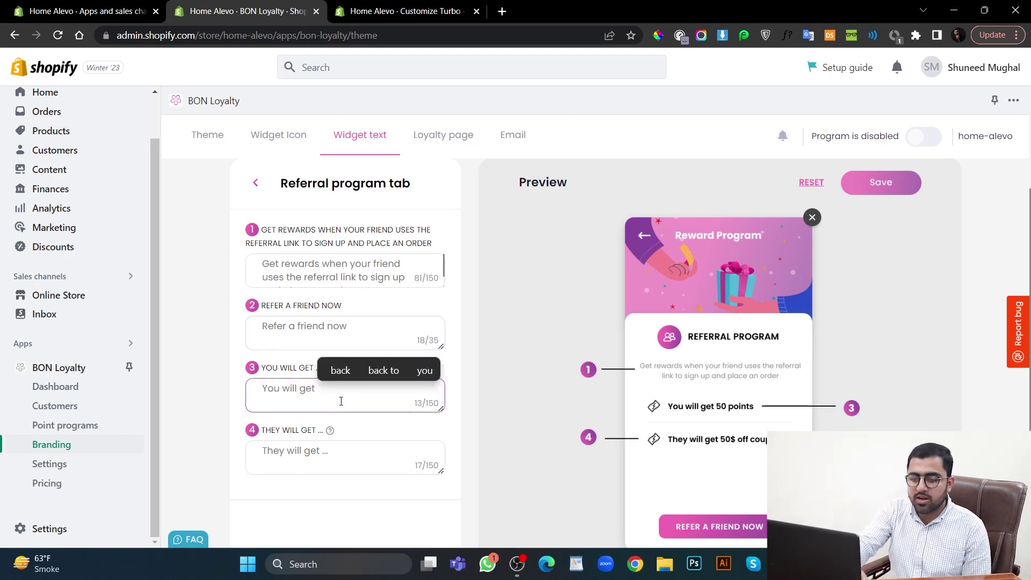
type("10 ")
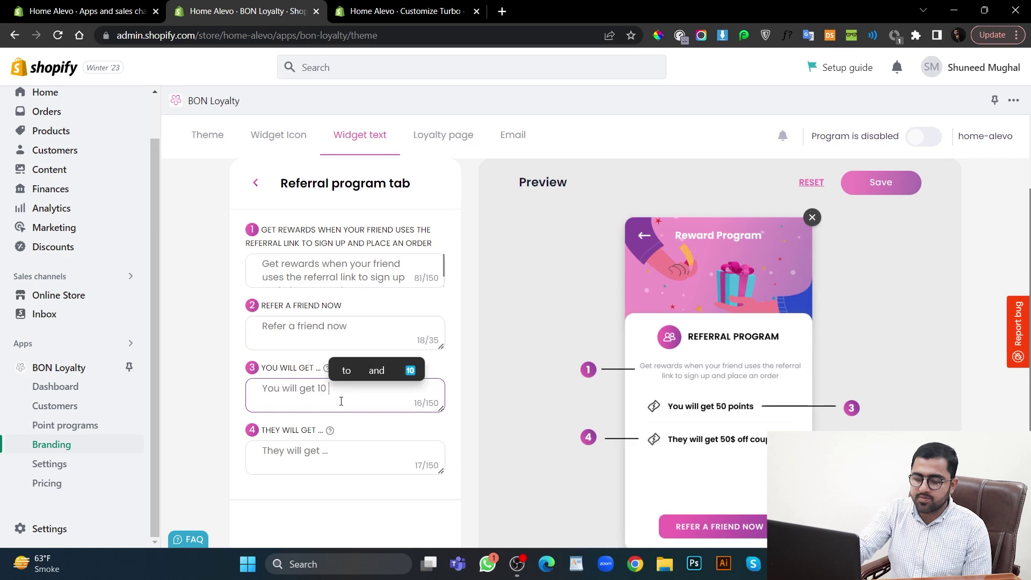
type("points")
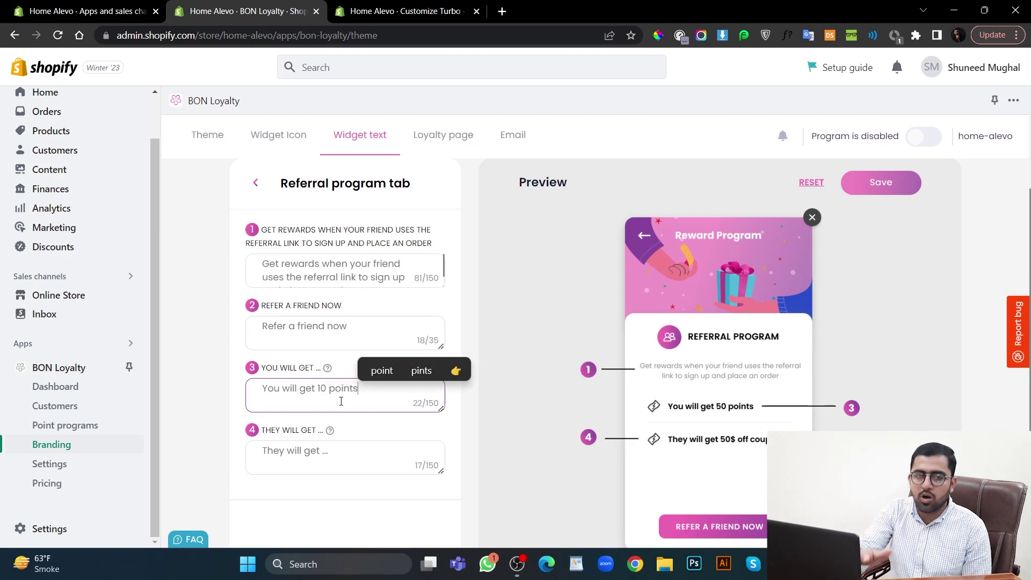
left_click(328, 456)
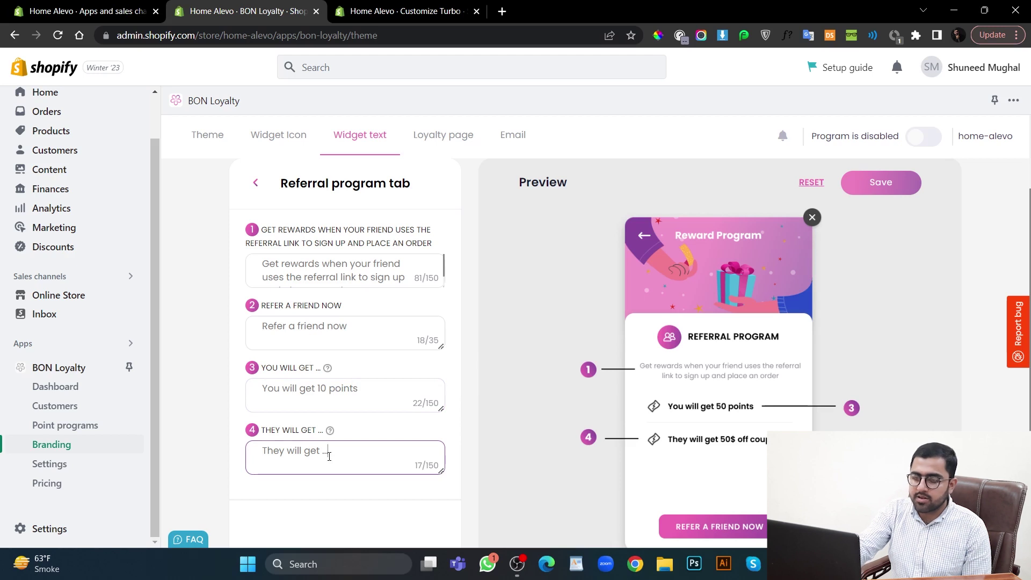
key("BackSpace")
type("10%")
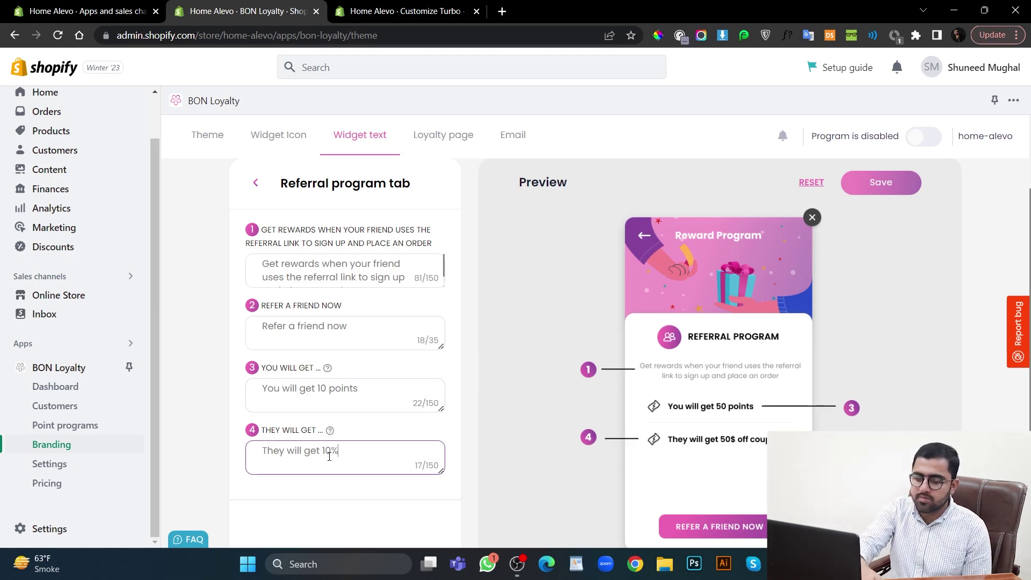
type(" off")
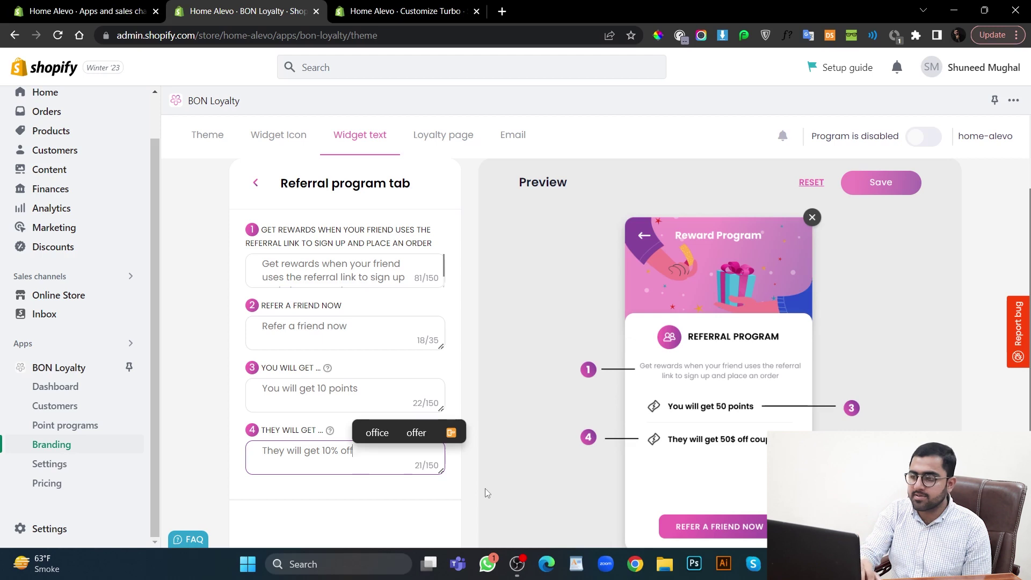
left_click(881, 187)
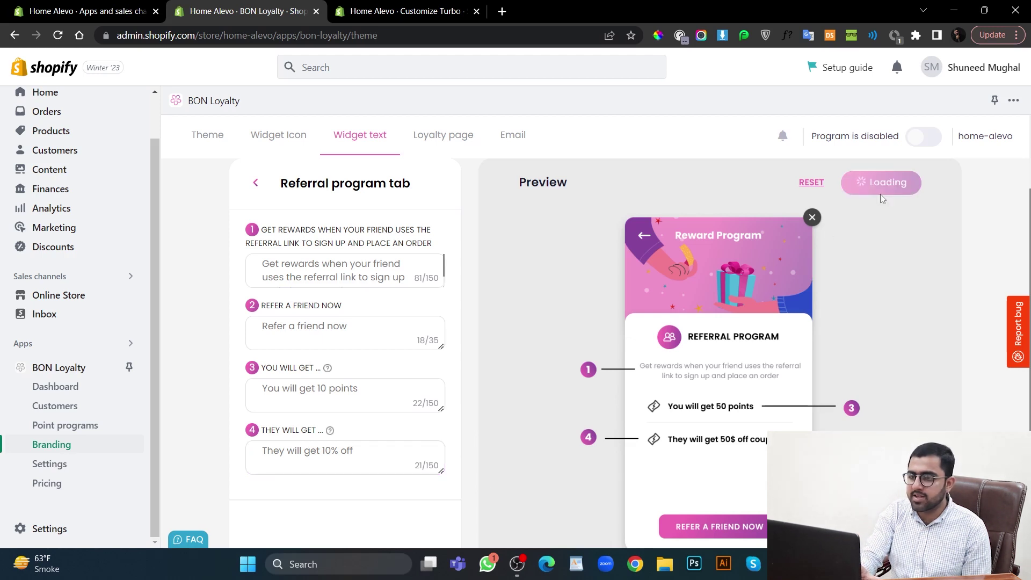
Enable the Earn points, Redeem points, For referrer and For referred friend notification emails.
left_click(443, 136)
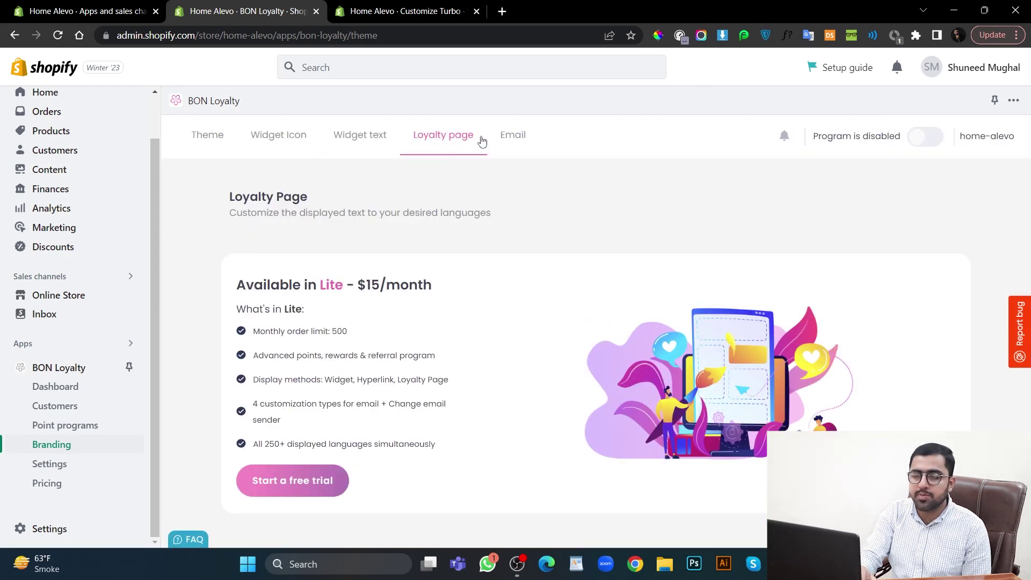
left_click(522, 138)
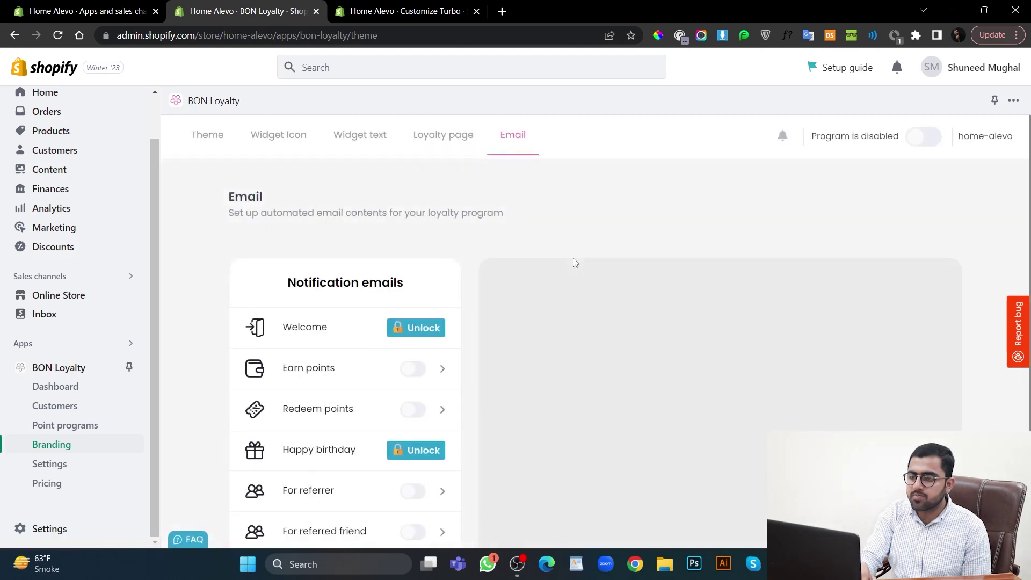
scroll(572, 262, "down", 2)
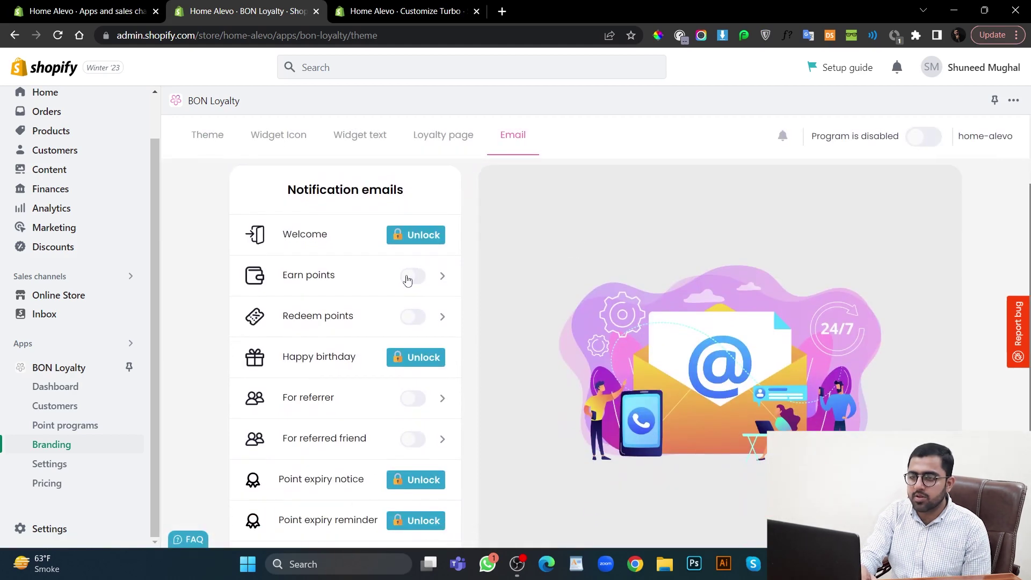
left_click(411, 276)
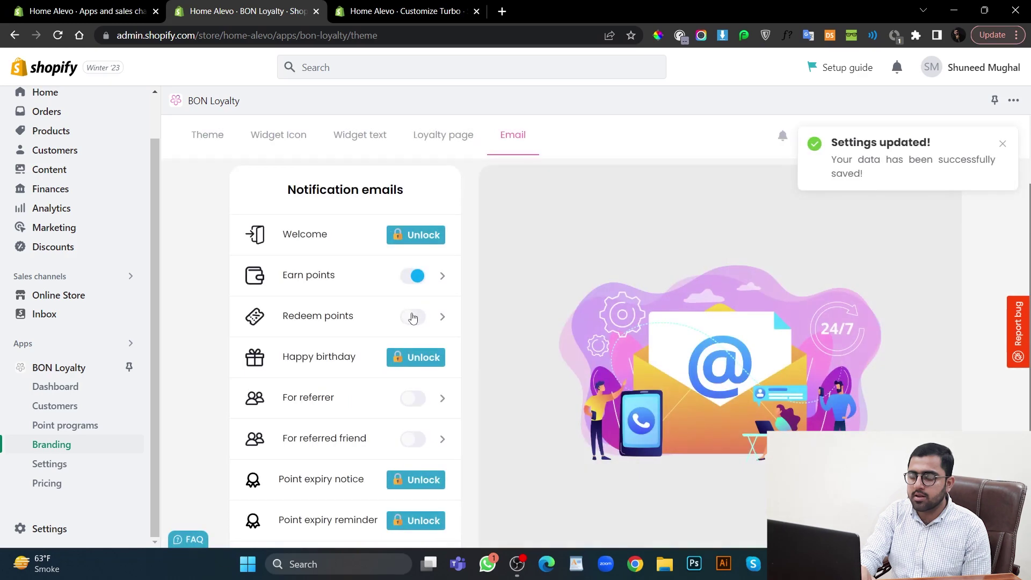
left_click(412, 317)
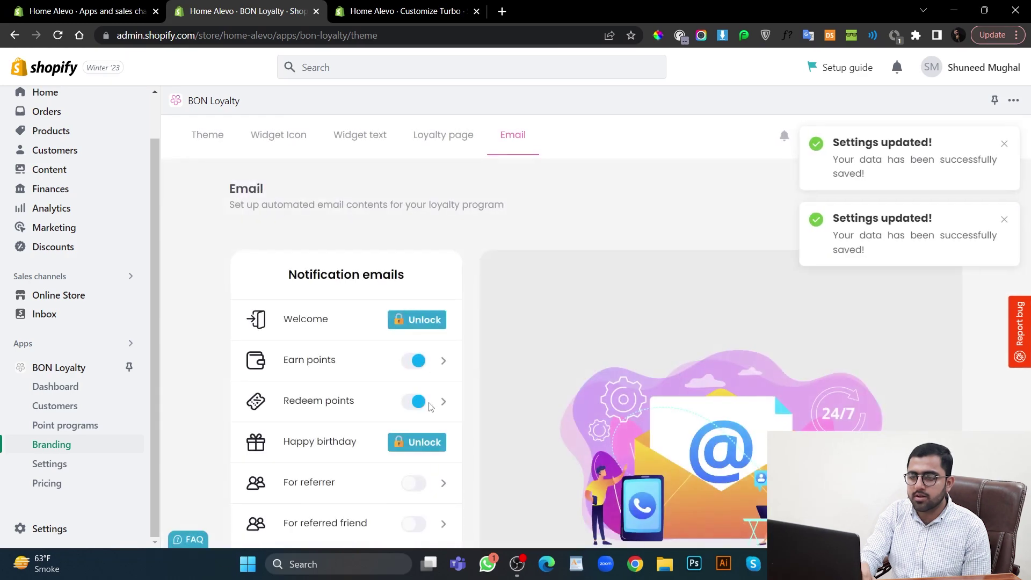
scroll(429, 408, "down", 2)
left_click(414, 352)
left_click(403, 386)
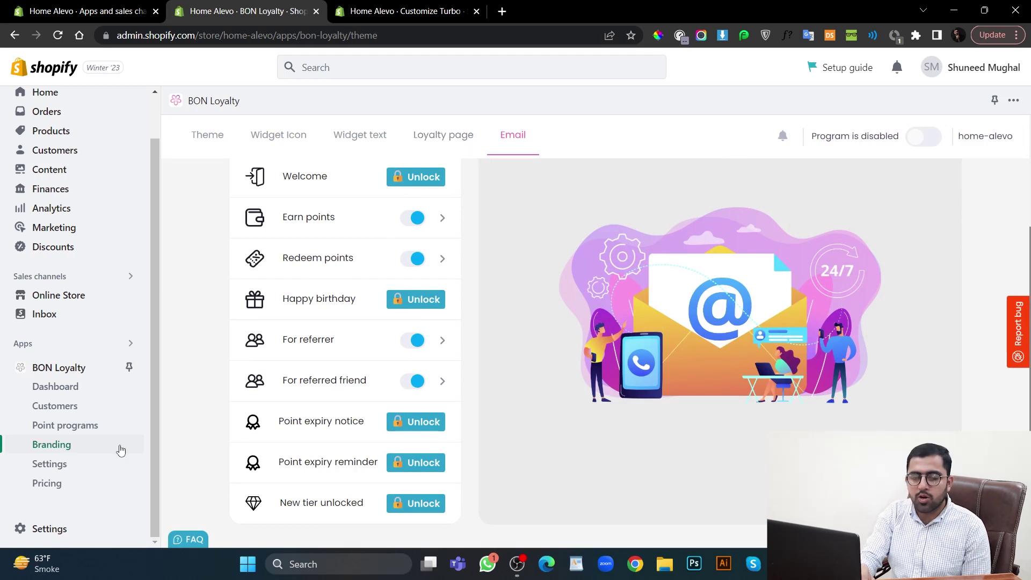
left_click(94, 465)
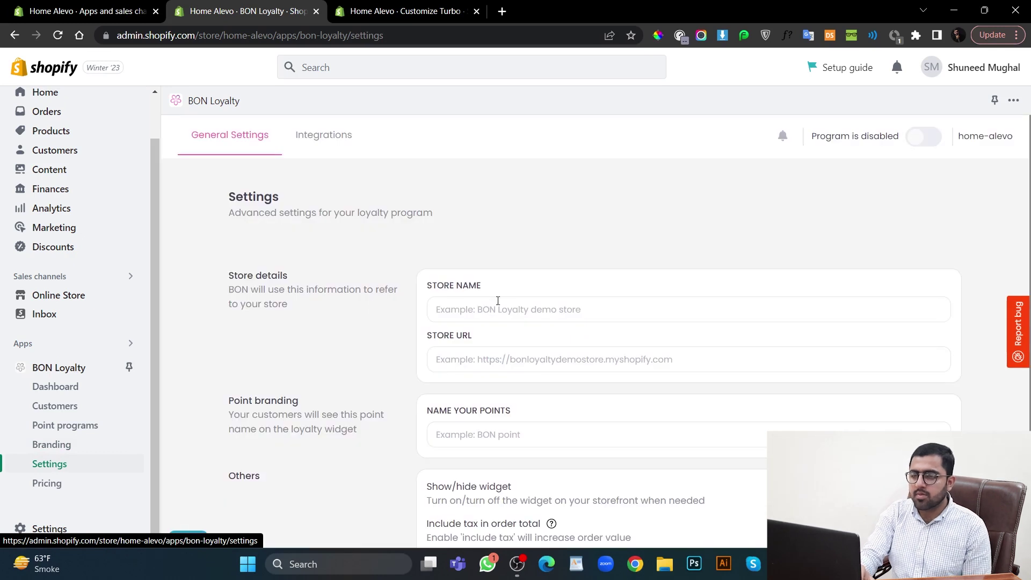
left_click(501, 300)
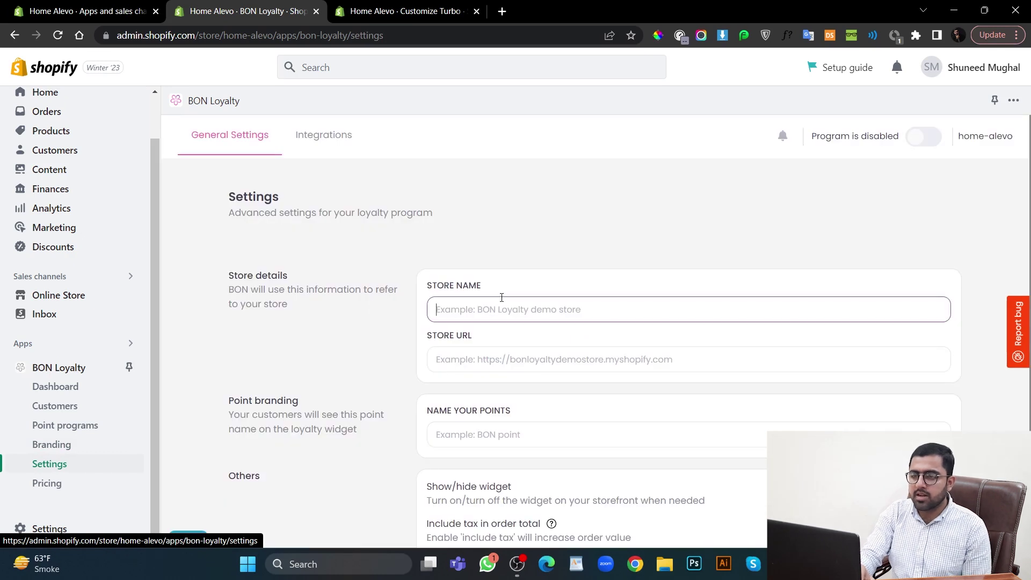
type("H")
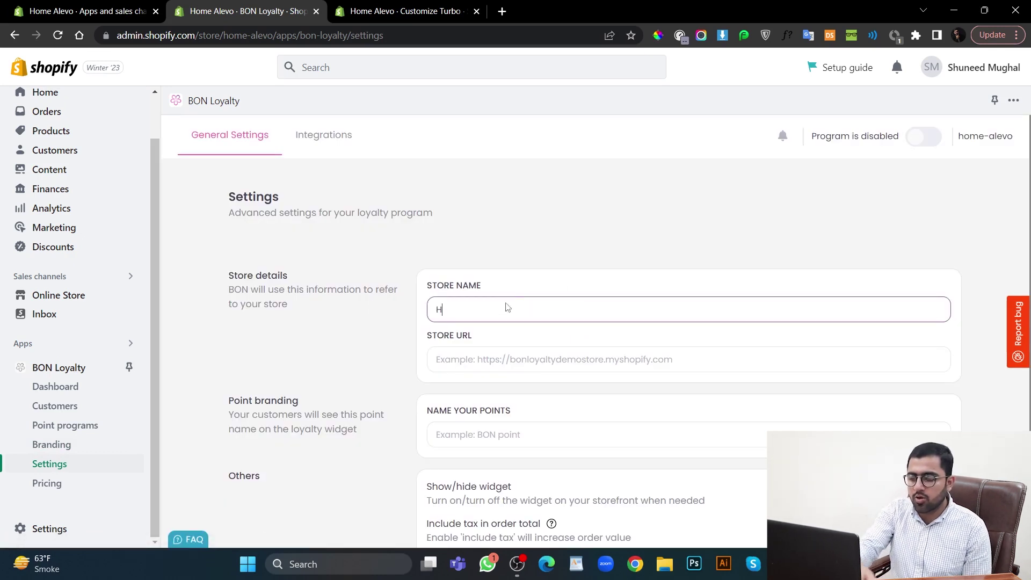
type("ome A")
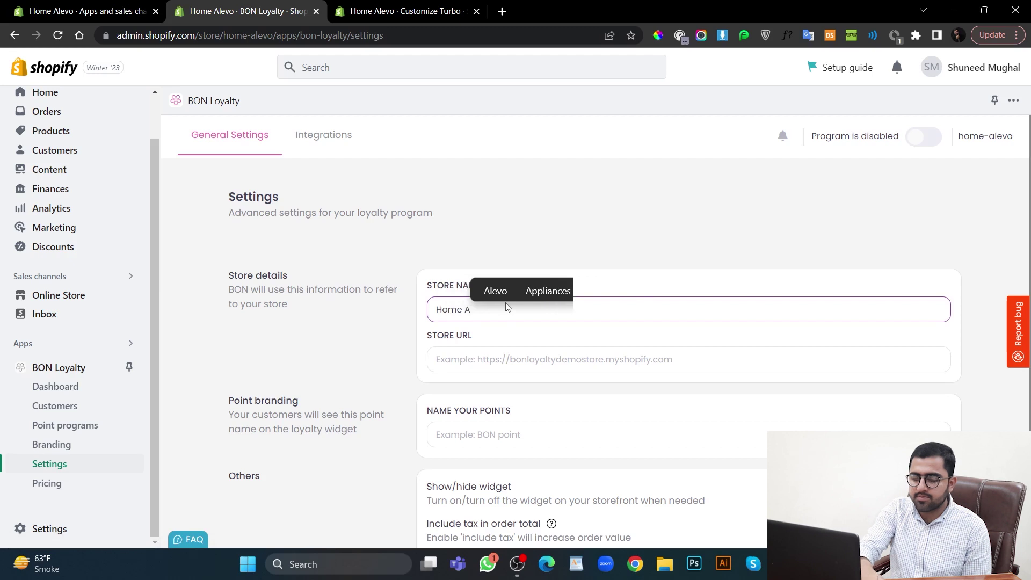
type("levo")
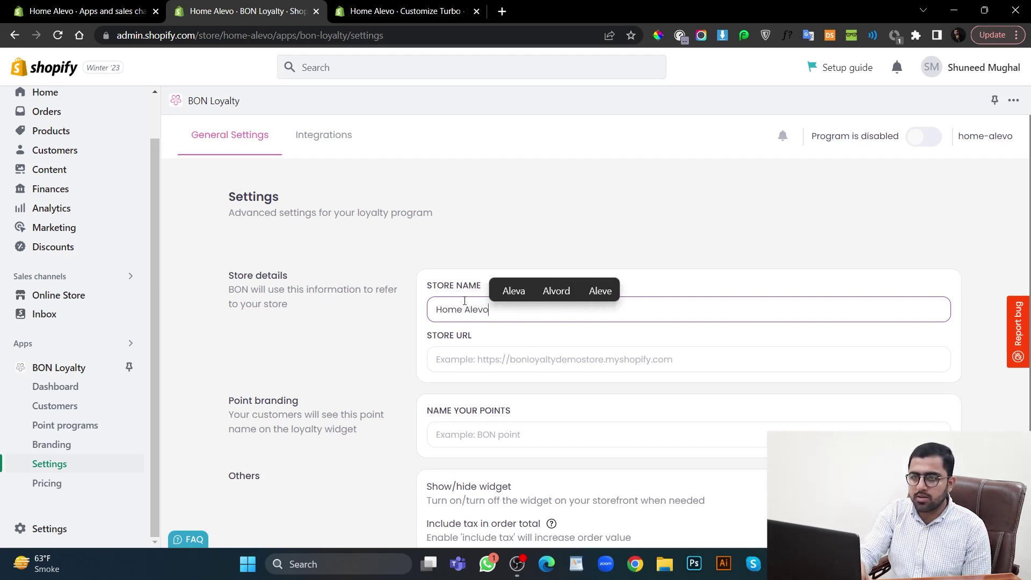
left_click(129, 295)
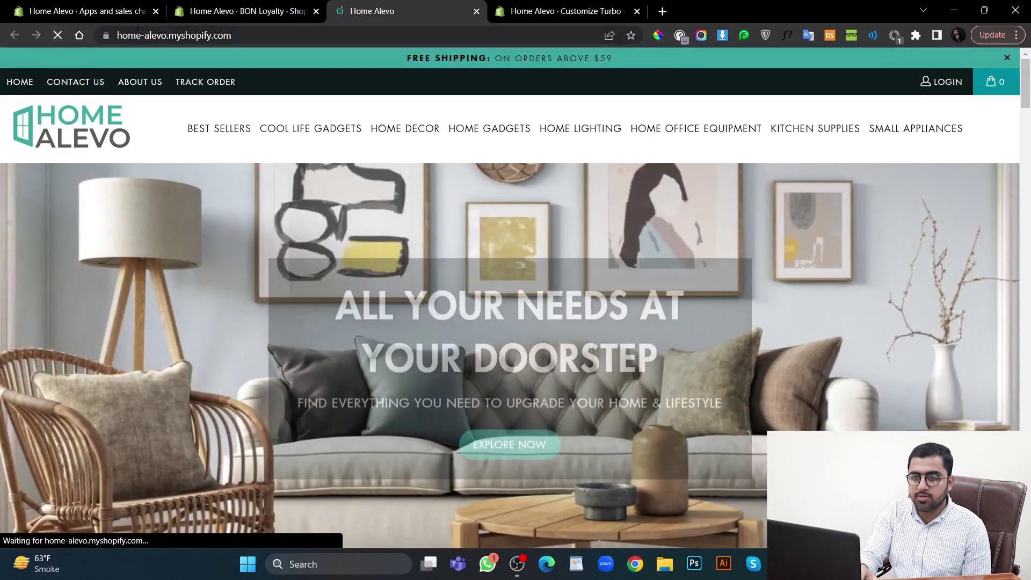
left_click(137, 30)
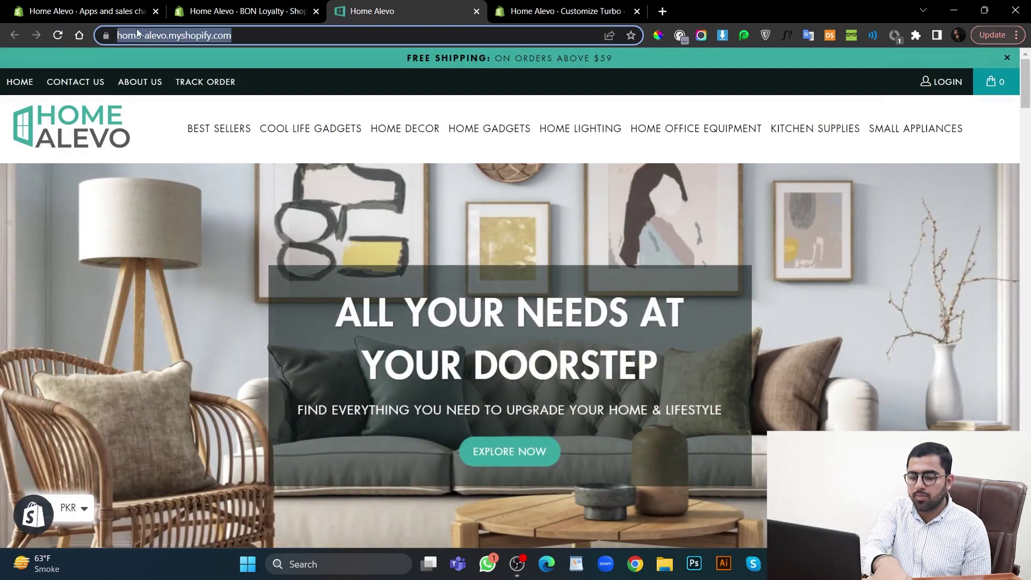
left_click(242, 12)
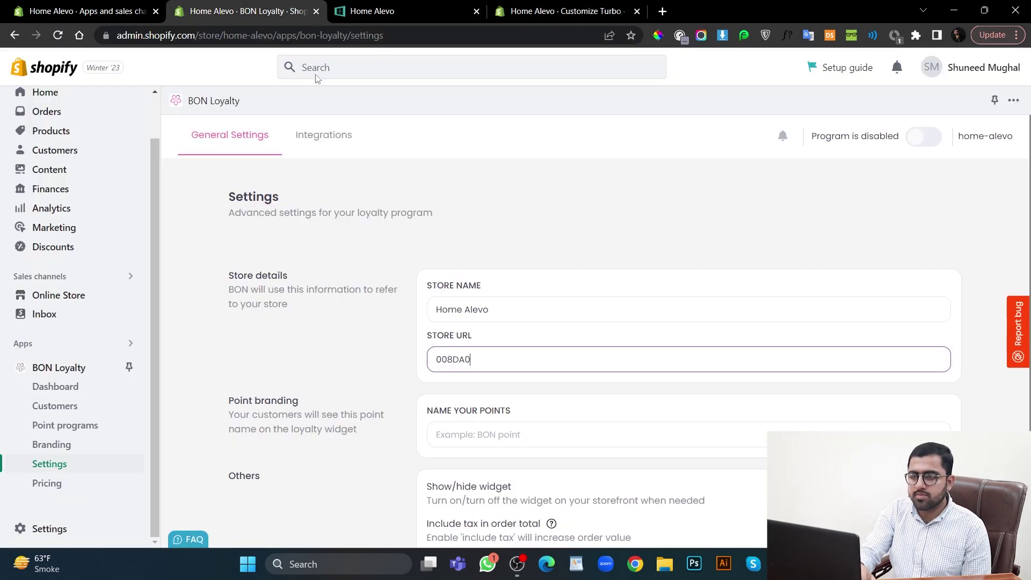
key("ctrl+a")
type("https://home-alevo.myshopify.com/")
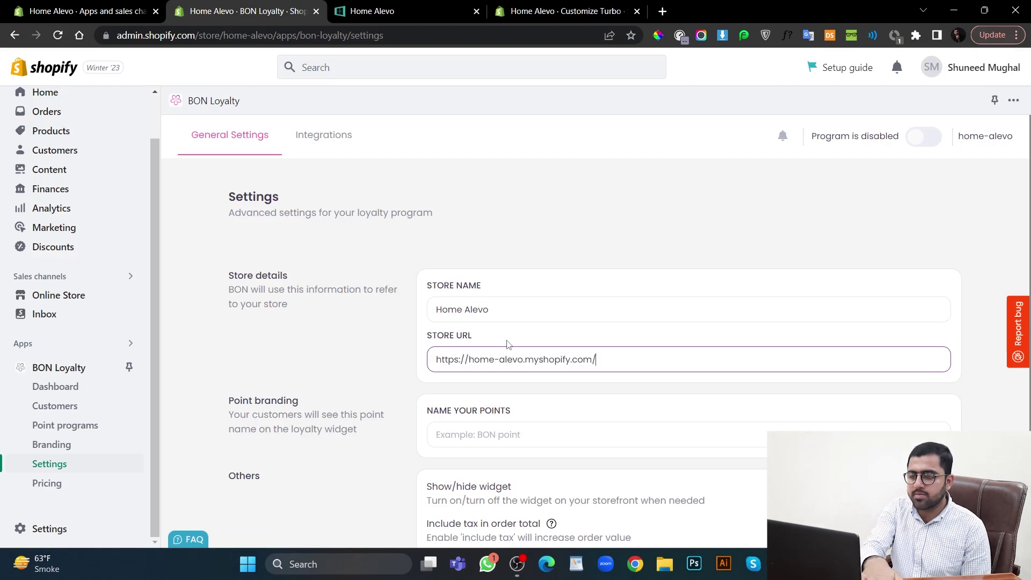
scroll(507, 344, "down", 2)
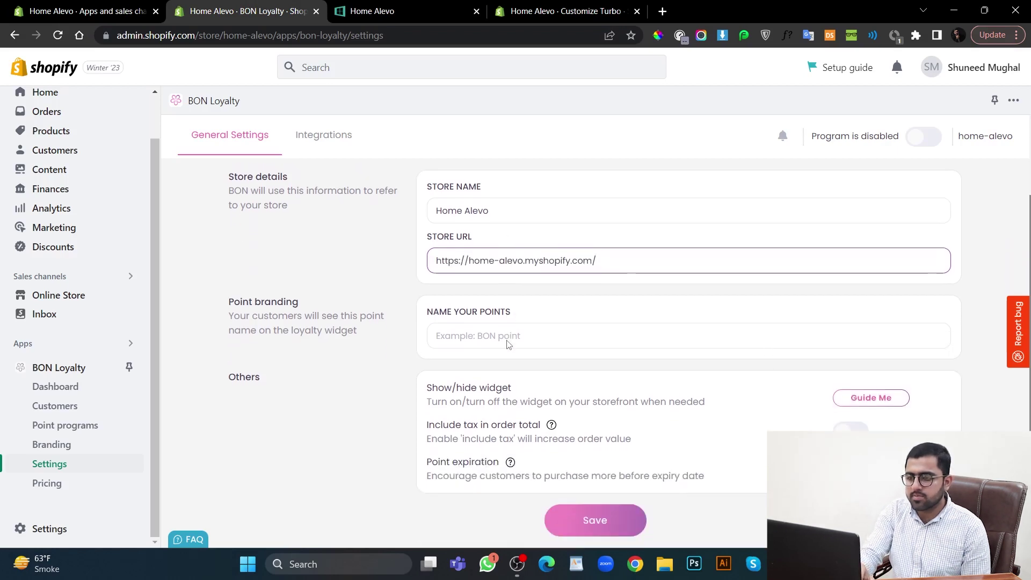
left_click(542, 333)
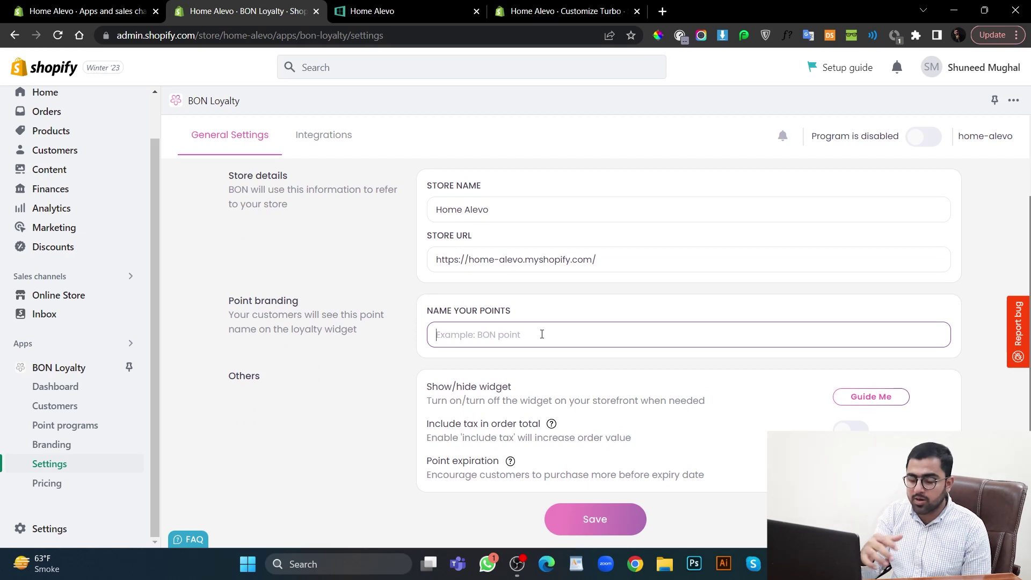
type("Po")
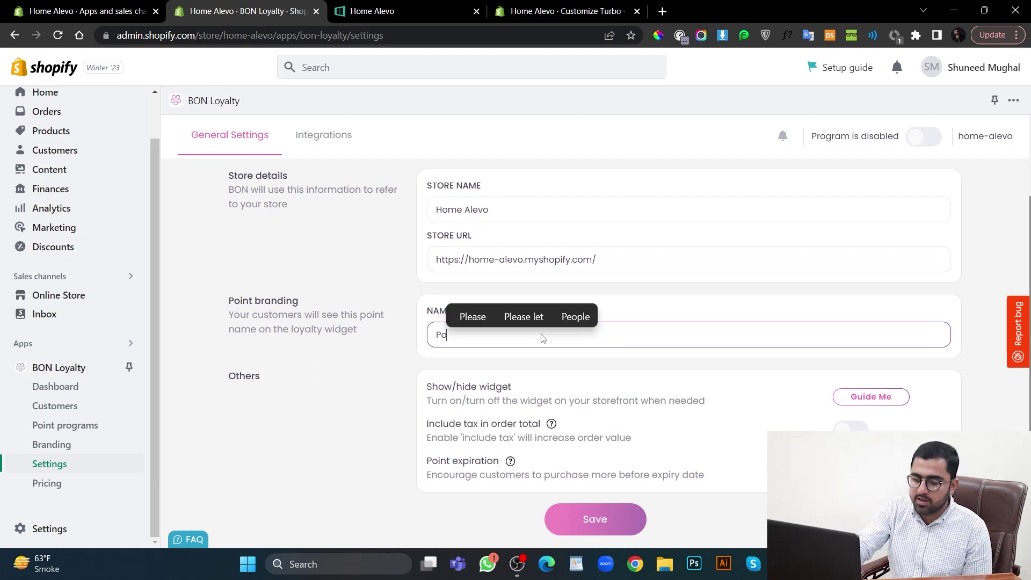
type("int")
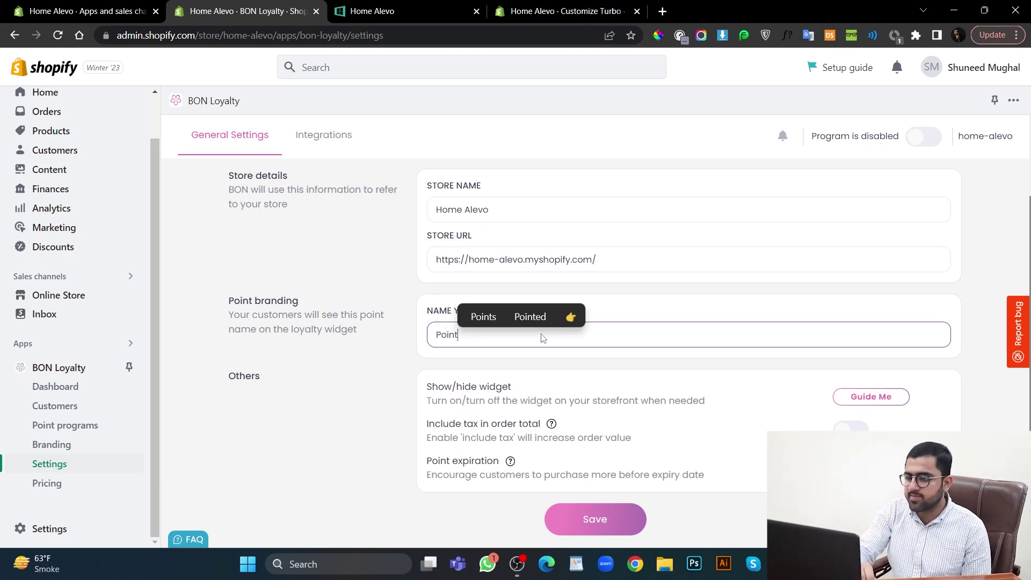
left_click(613, 518)
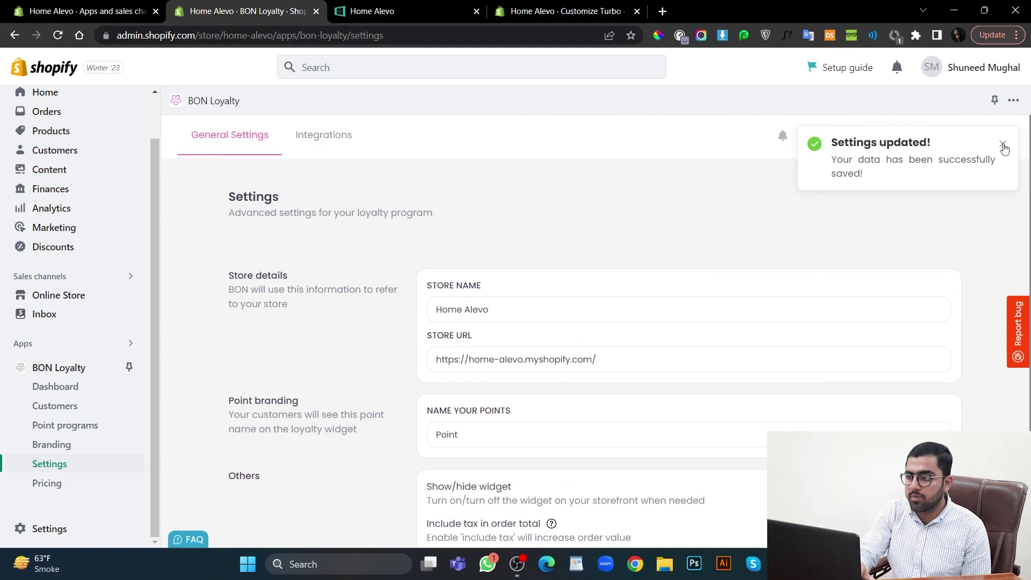
Dismiss the save notice, enable the loyalty program, and preview the live storefront.
left_click(1004, 146)
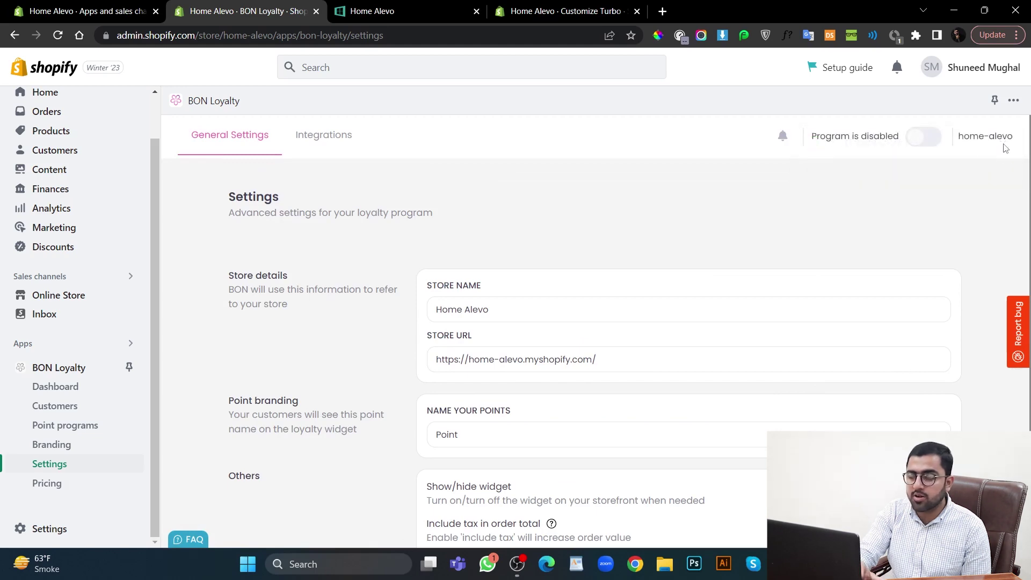
left_click(919, 143)
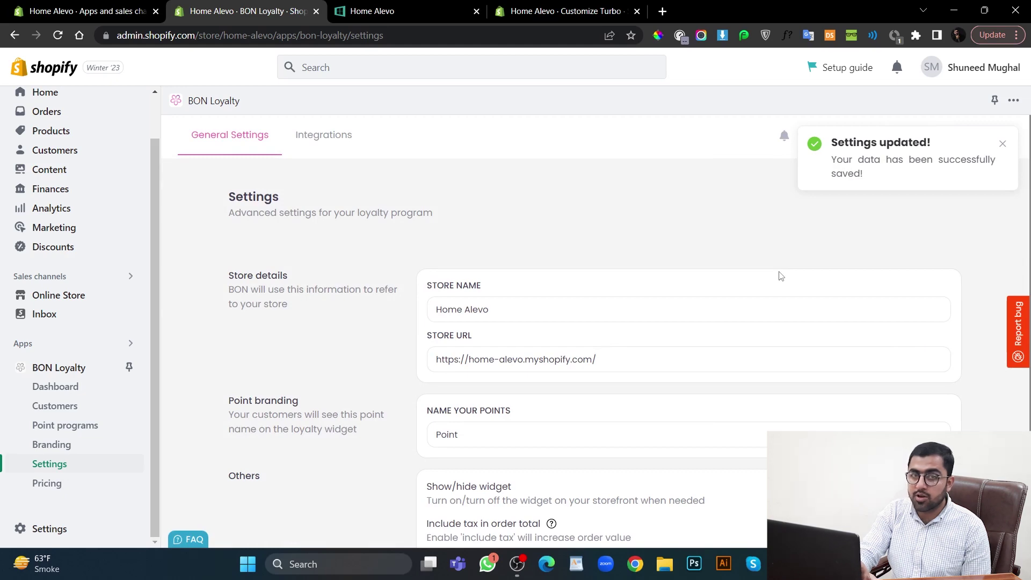
left_click(130, 295)
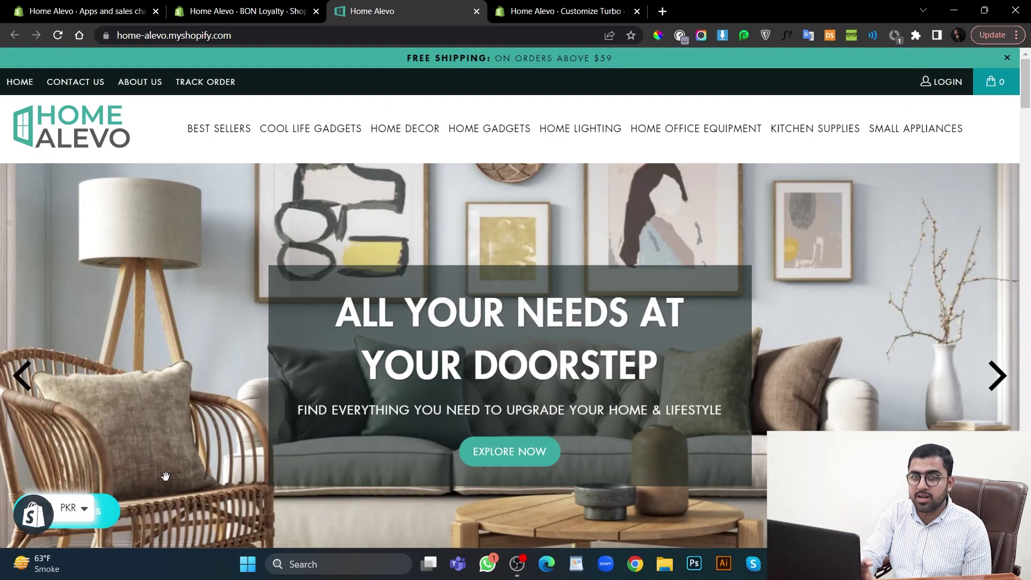
left_click(246, 11)
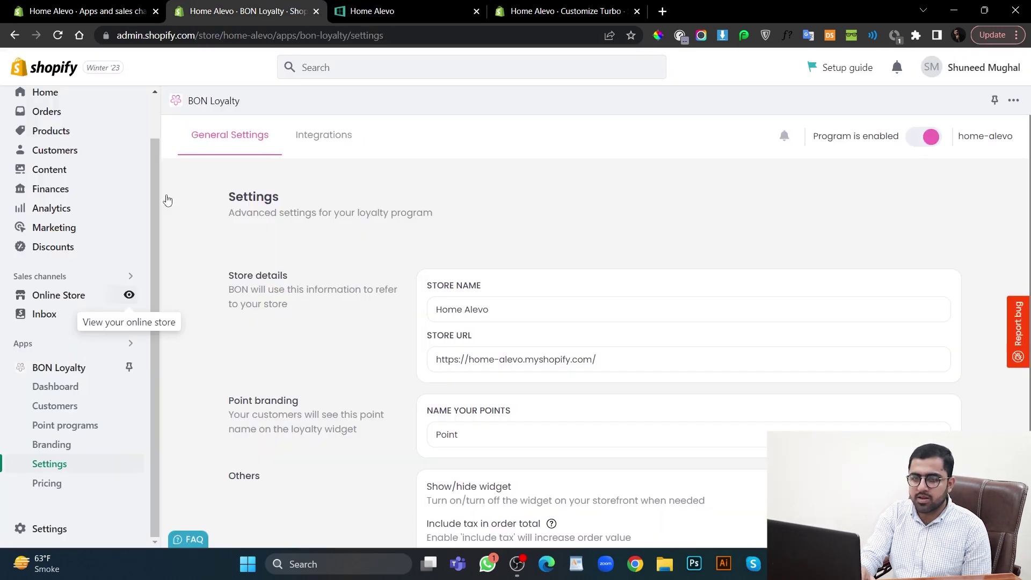
Set the widget's bottom spacing to 80, choose the gift icon, and save.
left_click(70, 448)
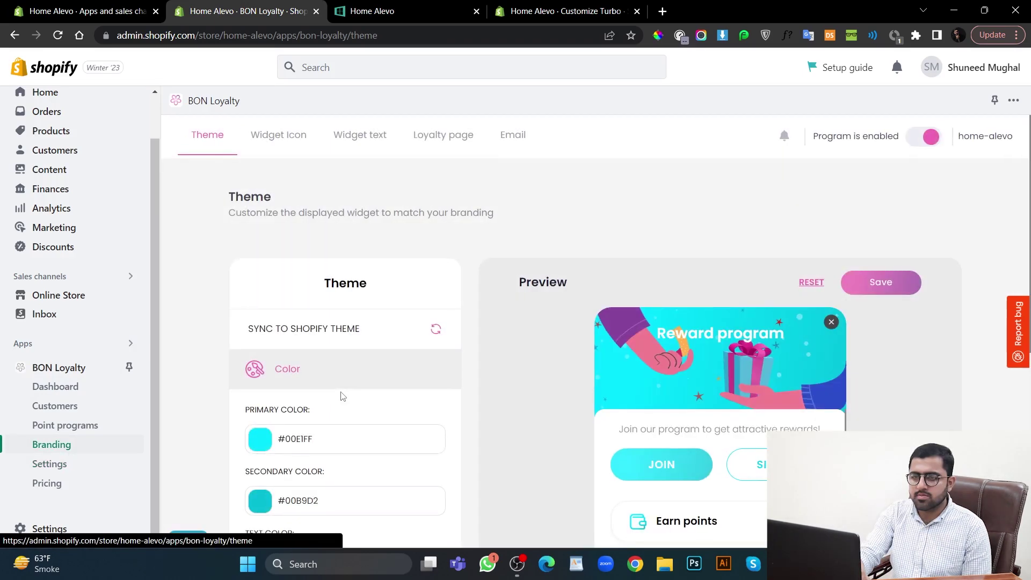
scroll(341, 396, "down", 3)
scroll(341, 396, "down", 2)
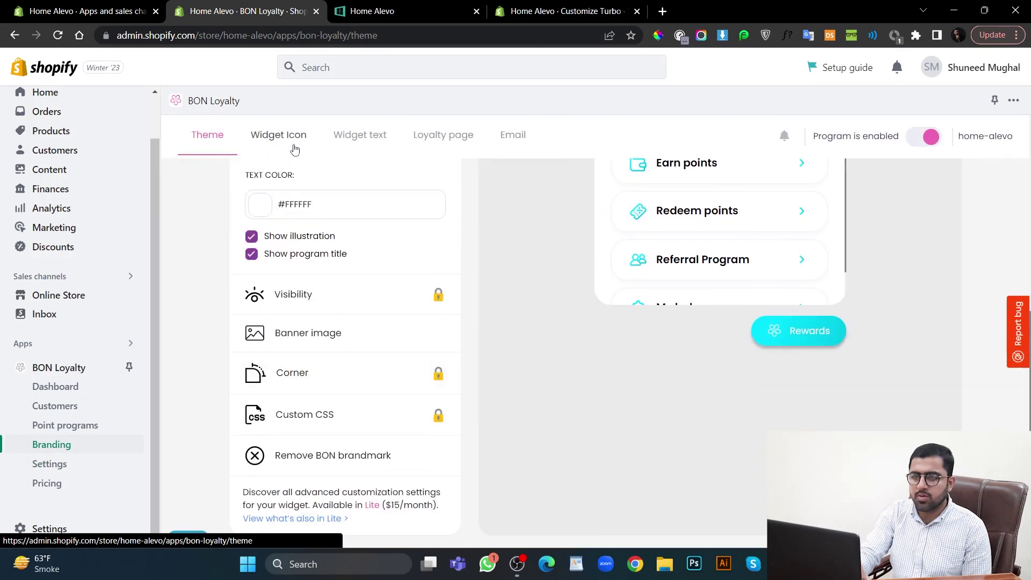
left_click(278, 137)
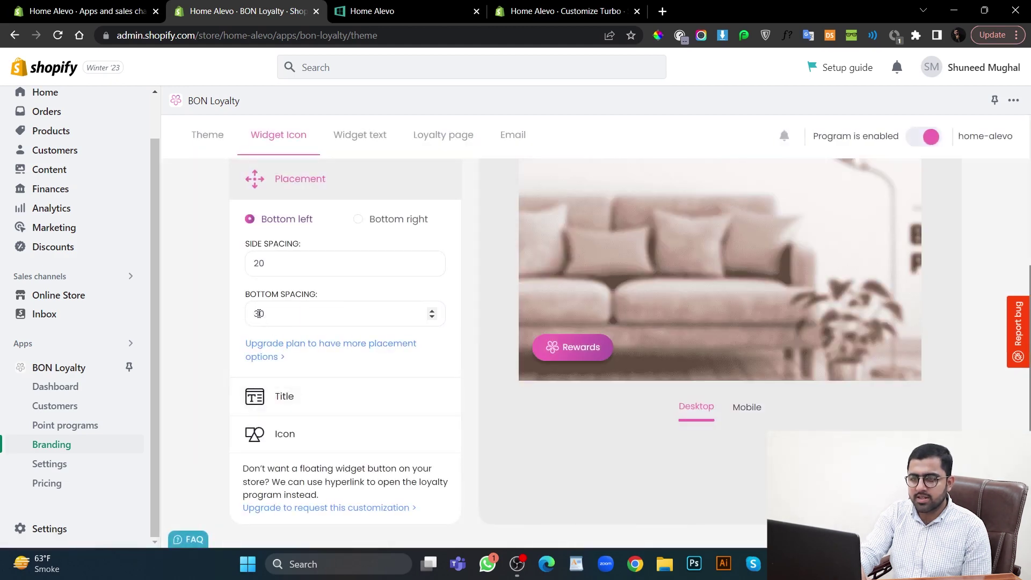
left_click_drag(258, 313, 229, 322)
type("8")
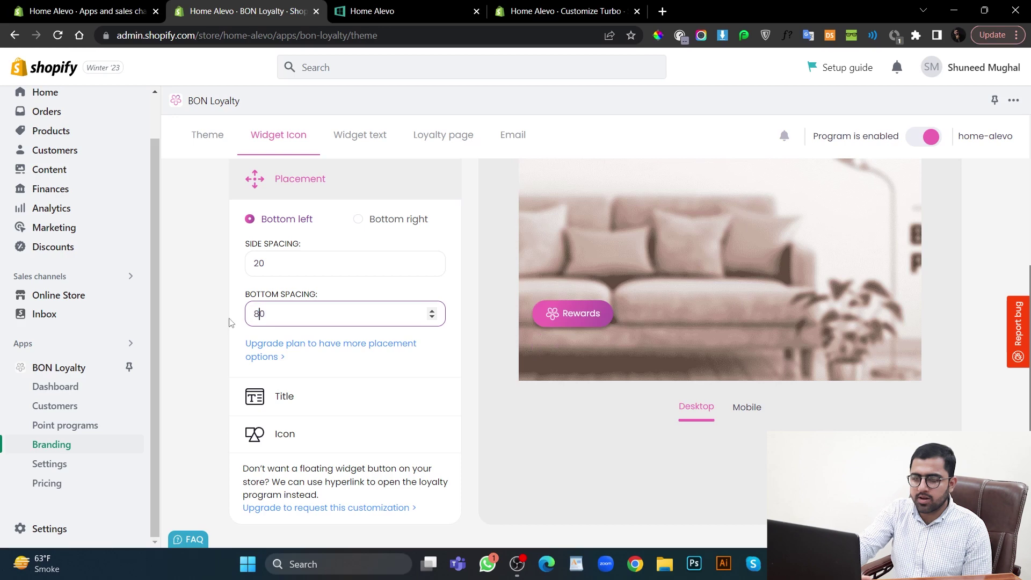
left_click(334, 436)
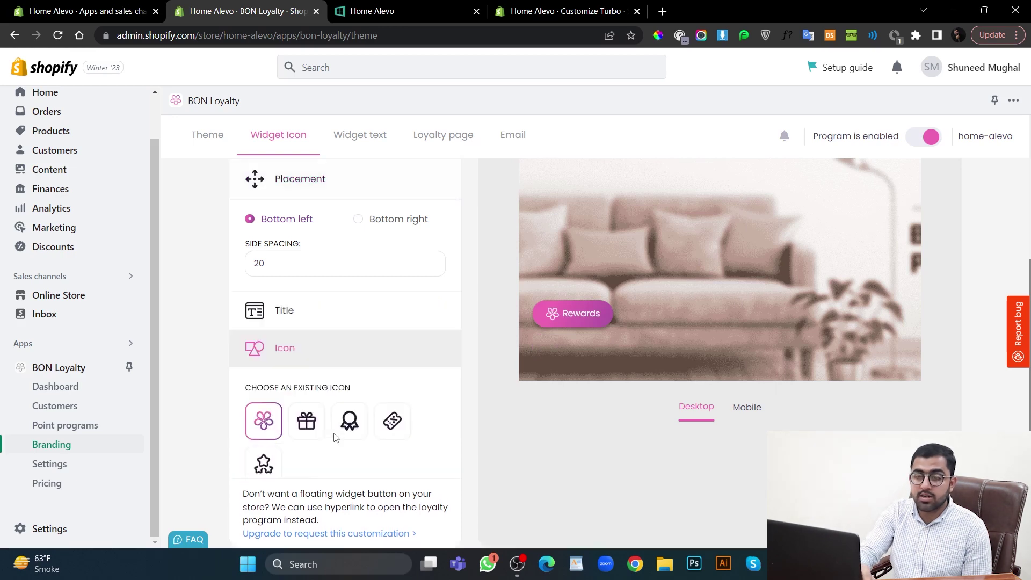
left_click(306, 328)
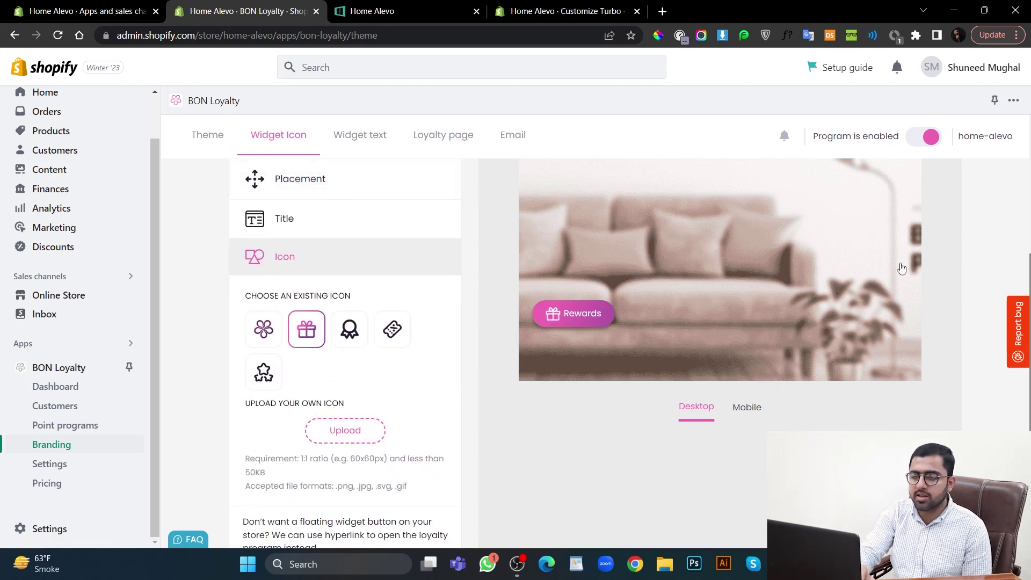
scroll(901, 269, "up", 3)
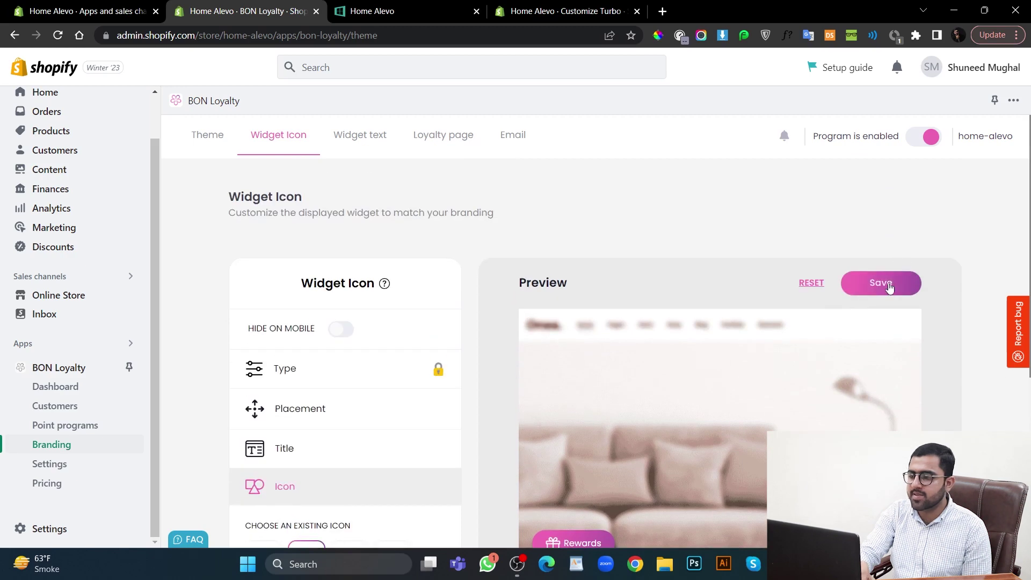
left_click(889, 288)
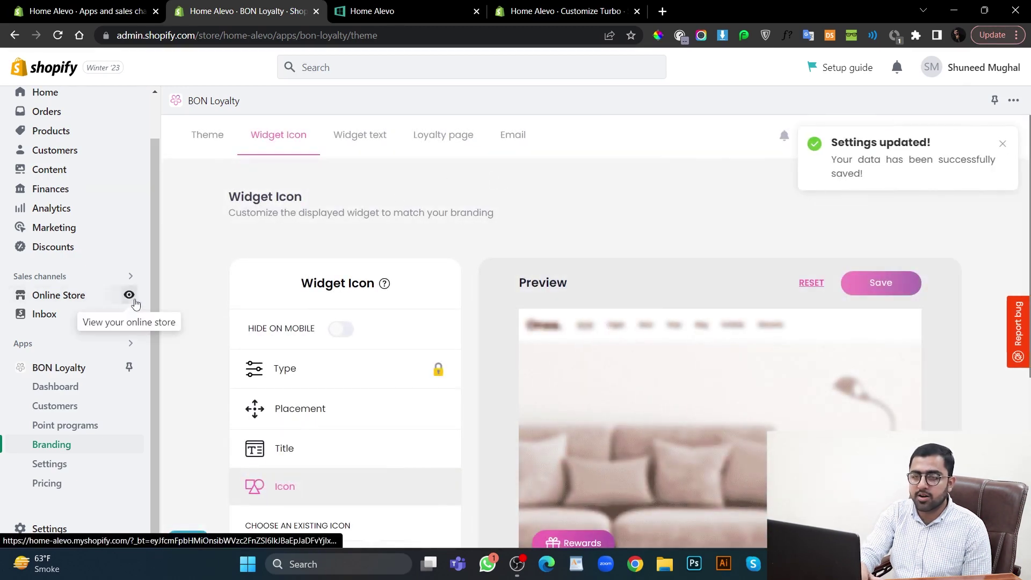
Open the storefront Rewards panel and review the Earn points and Redeem points pages.
left_click(130, 296)
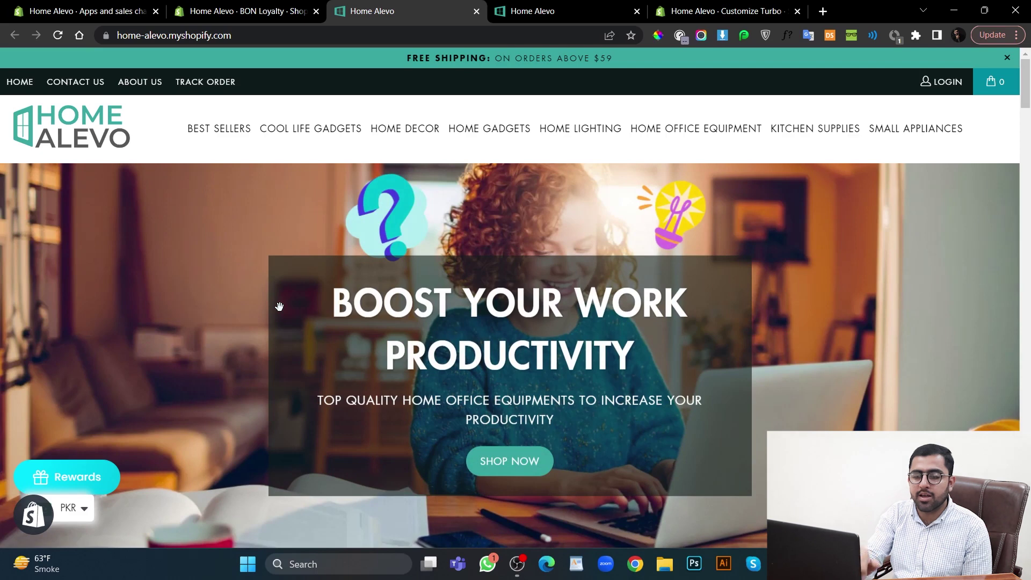
left_click(89, 475)
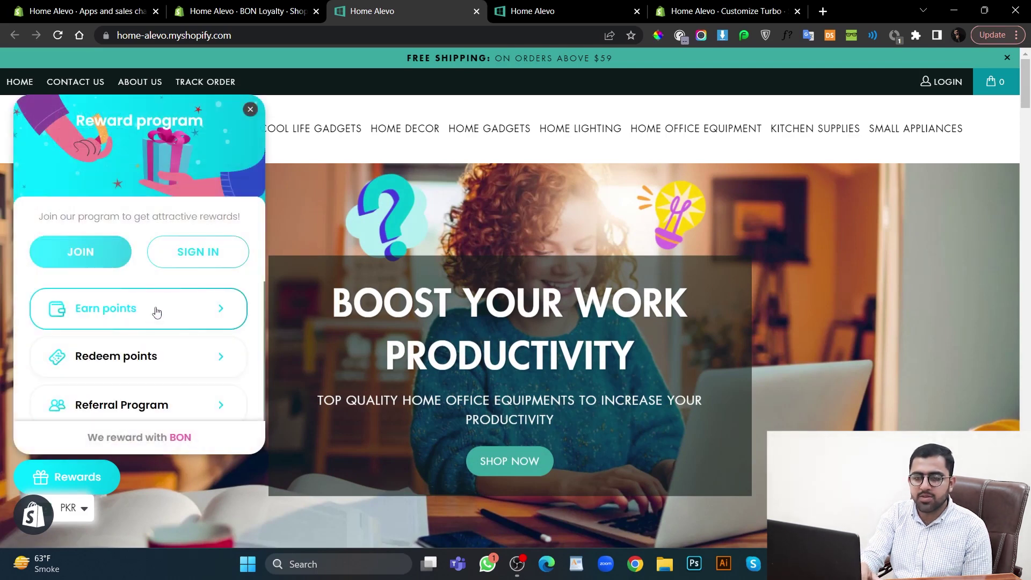
left_click(157, 313)
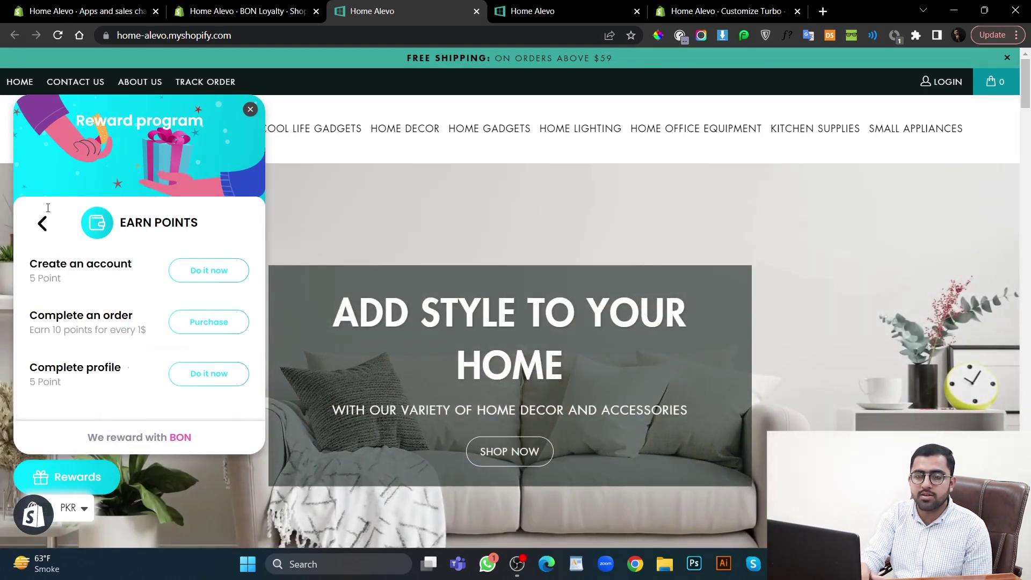
left_click(44, 224)
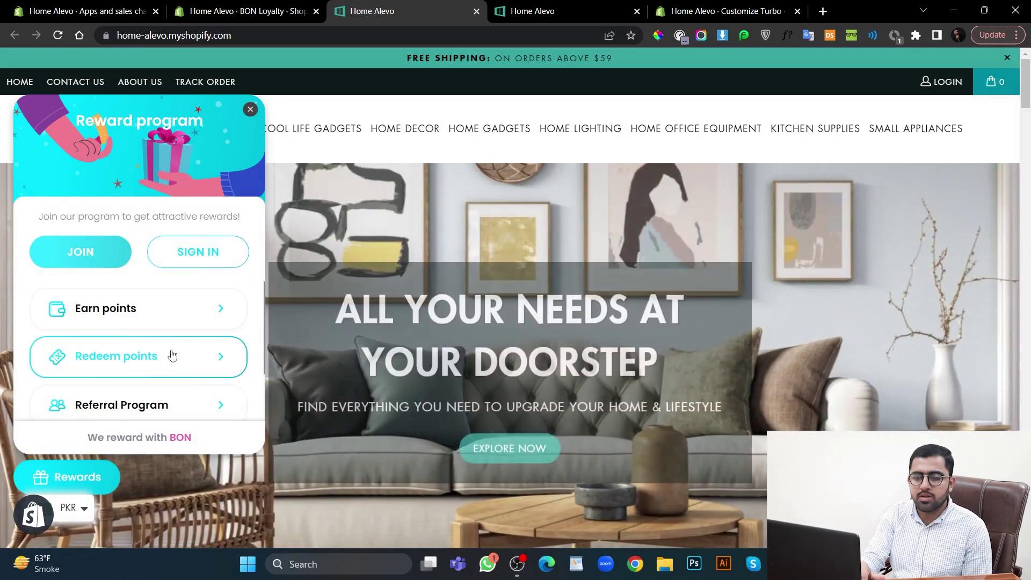
left_click(172, 355)
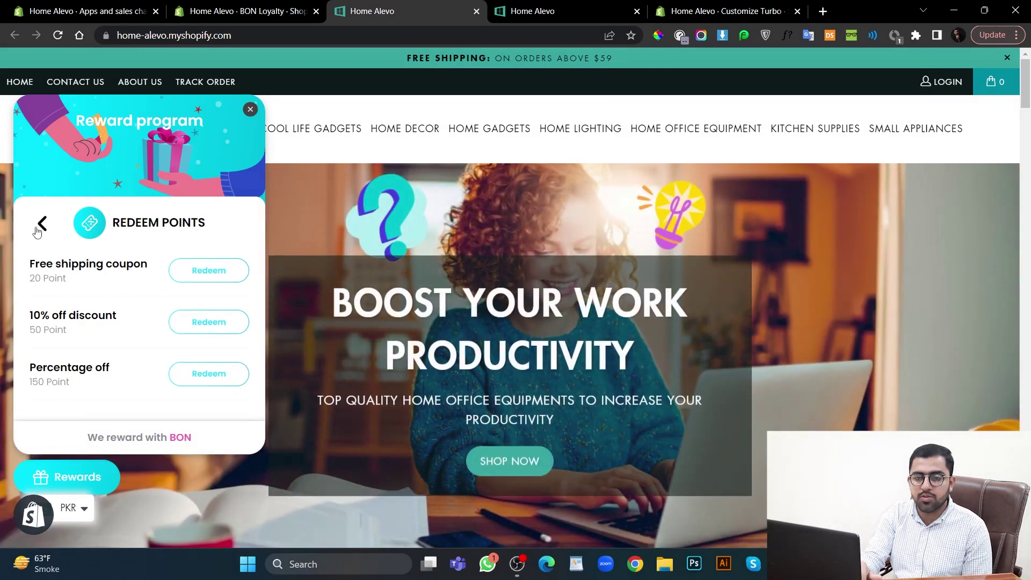
left_click(41, 226)
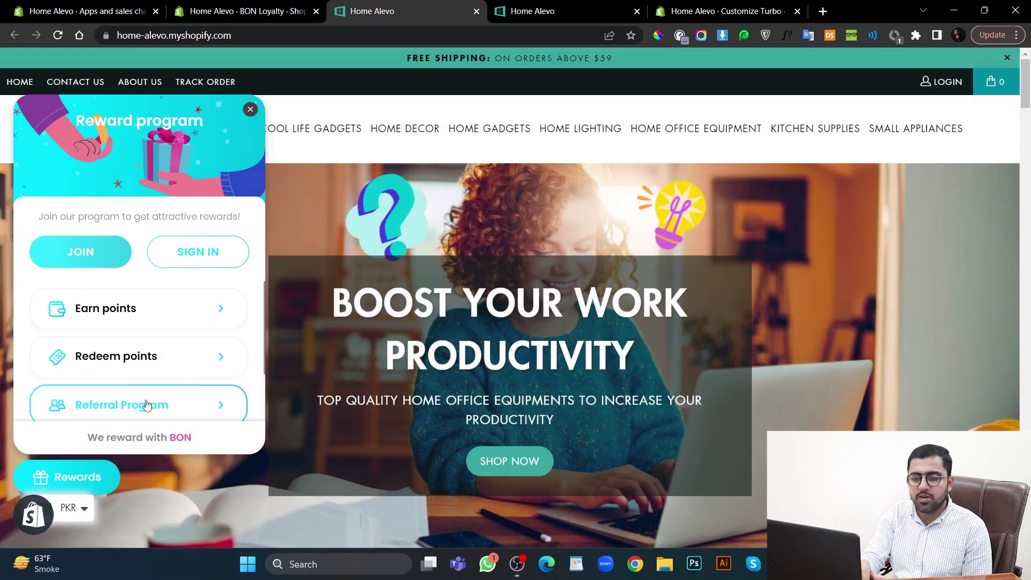
Review the Referral Program and My balance pages, finishing on the Earn points list.
left_click(146, 405)
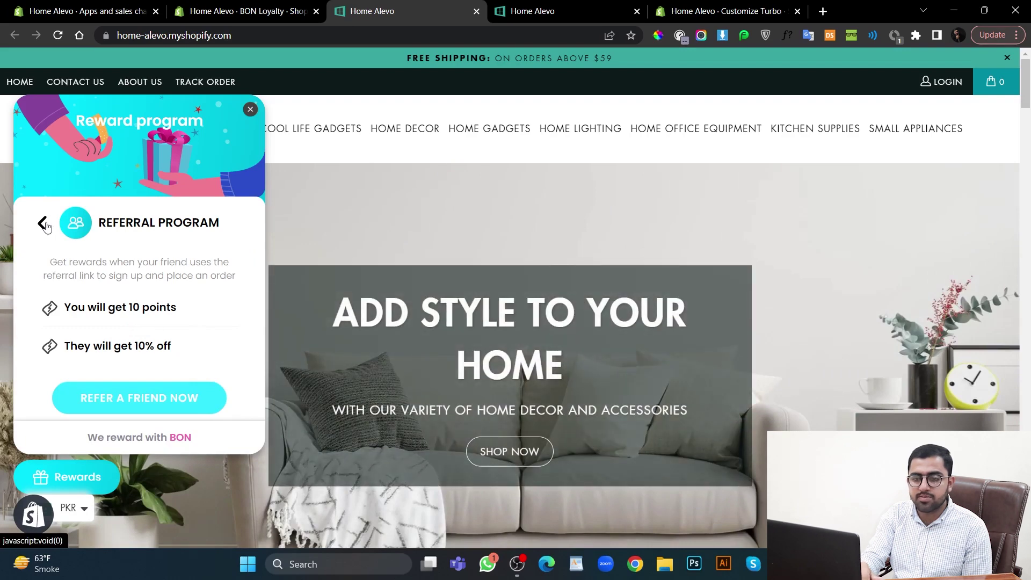
left_click(45, 224)
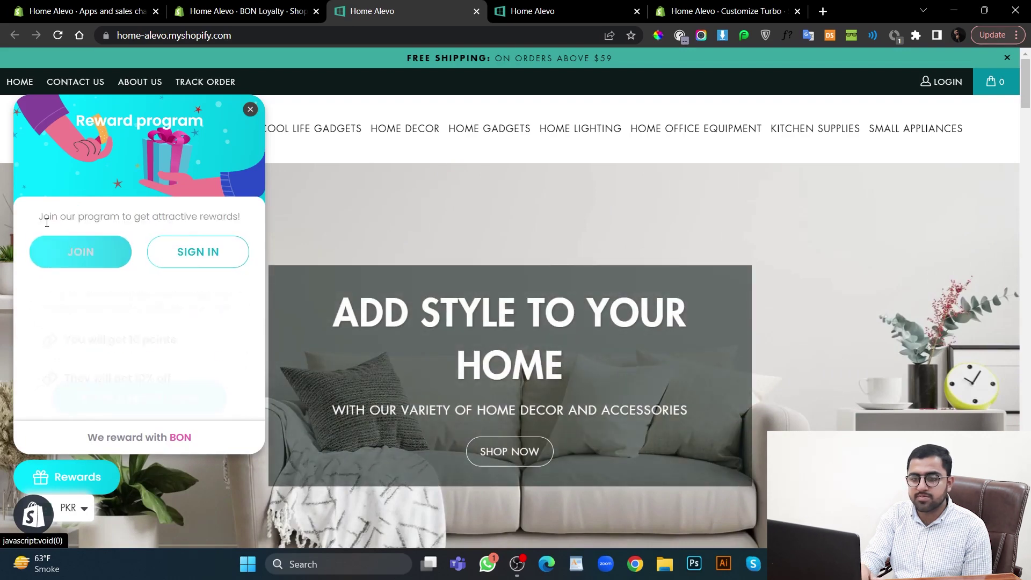
scroll(165, 388, "down", 1)
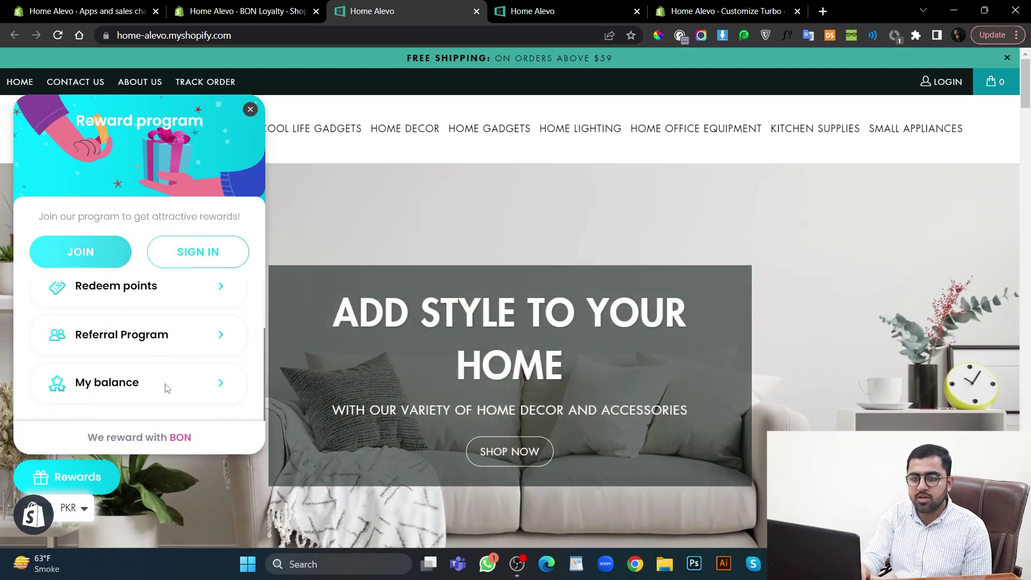
left_click(133, 392)
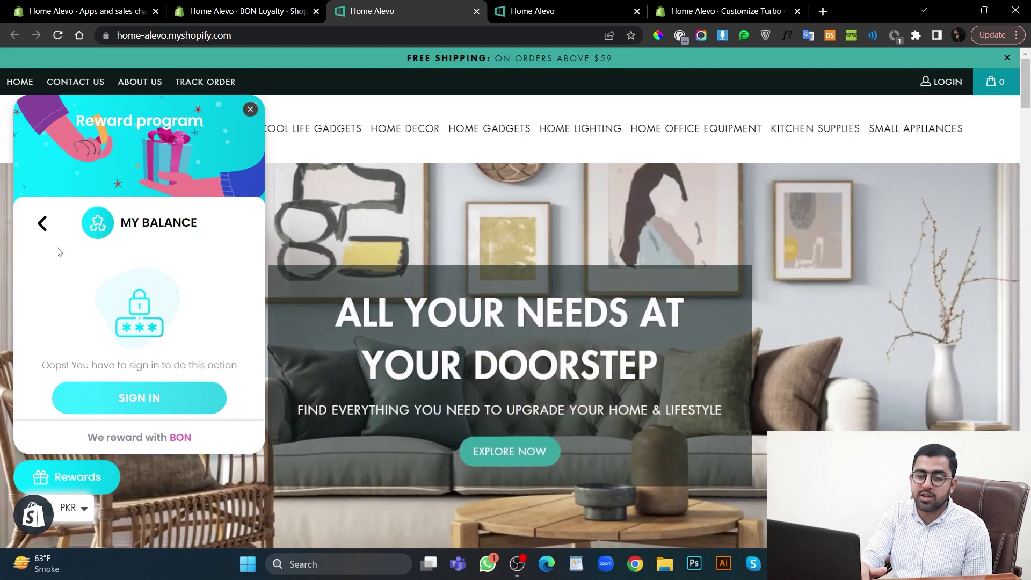
left_click(42, 223)
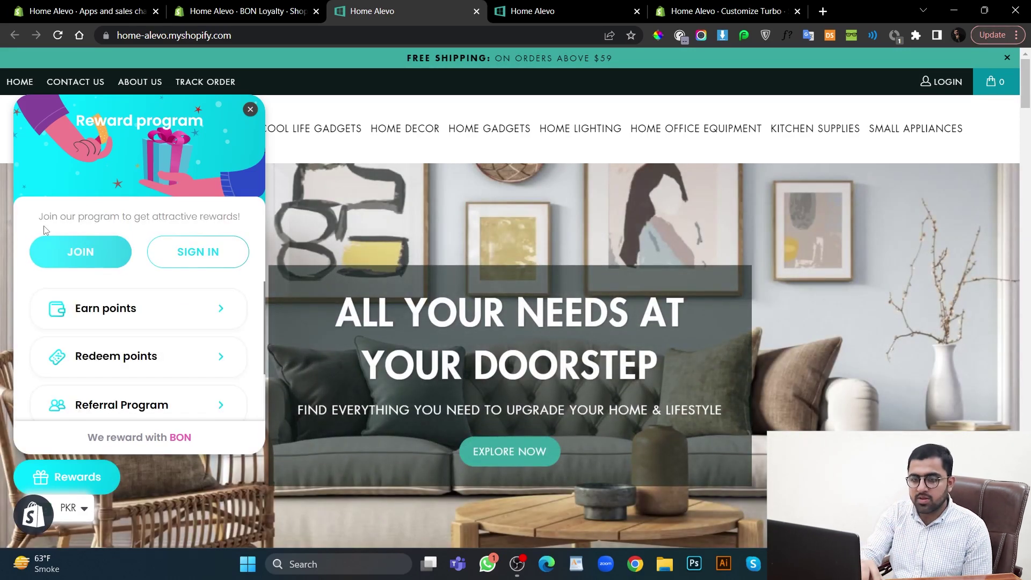
left_click(145, 315)
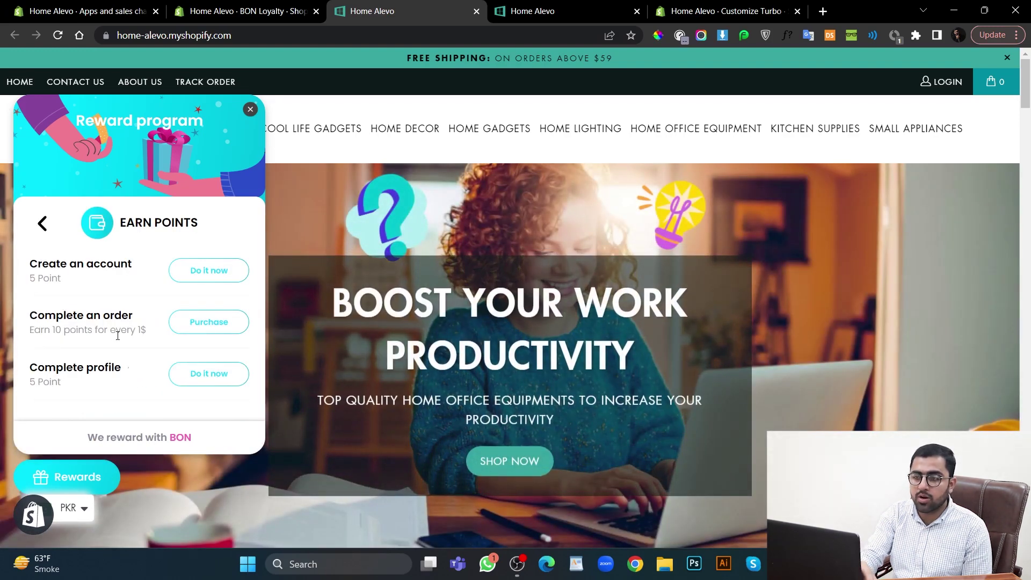
Change the Earn points widget text from 10 to 1, reading 'Earn 1 points for every 1$', and save.
left_click(184, 6)
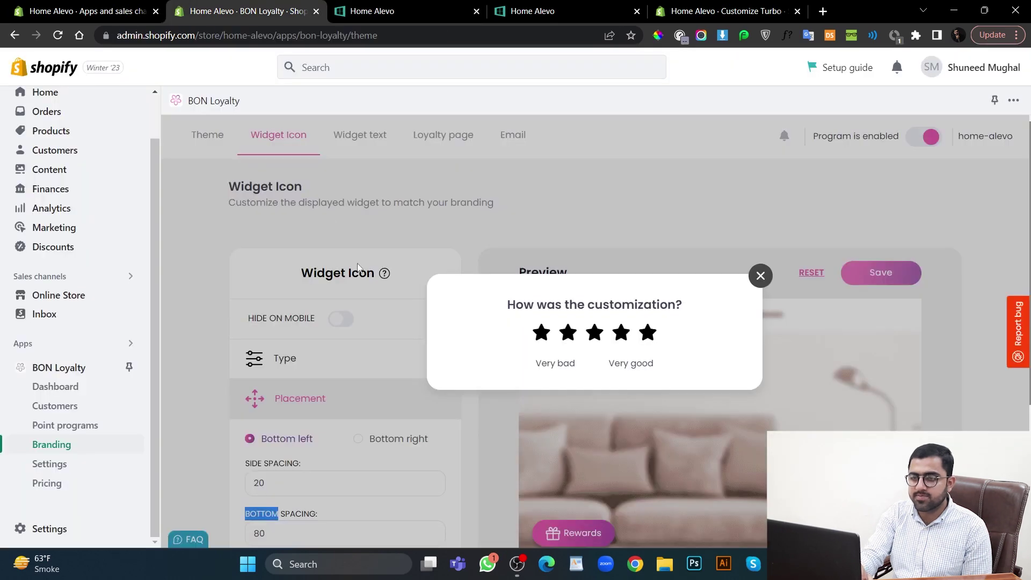
left_click(760, 276)
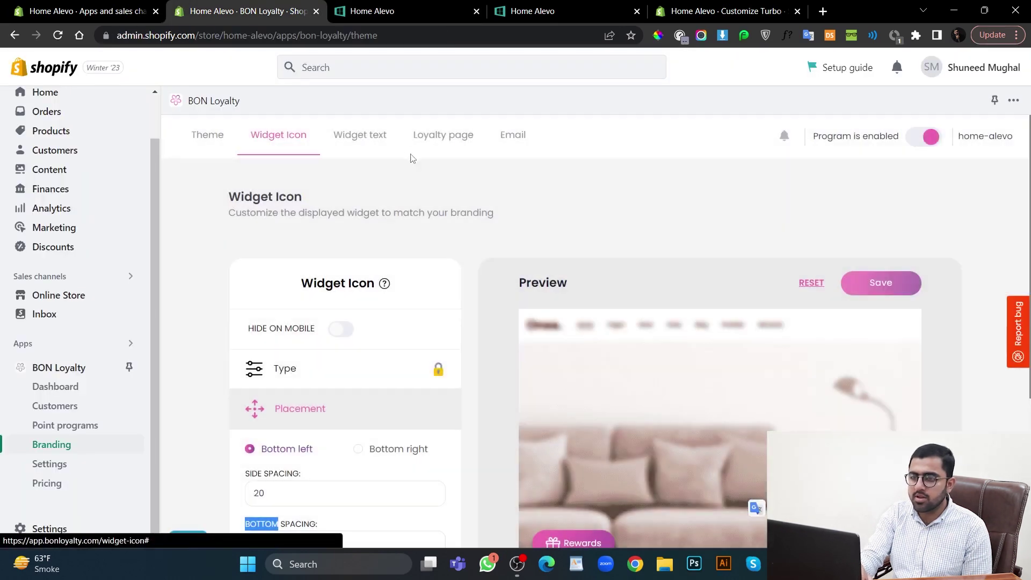
left_click(375, 140)
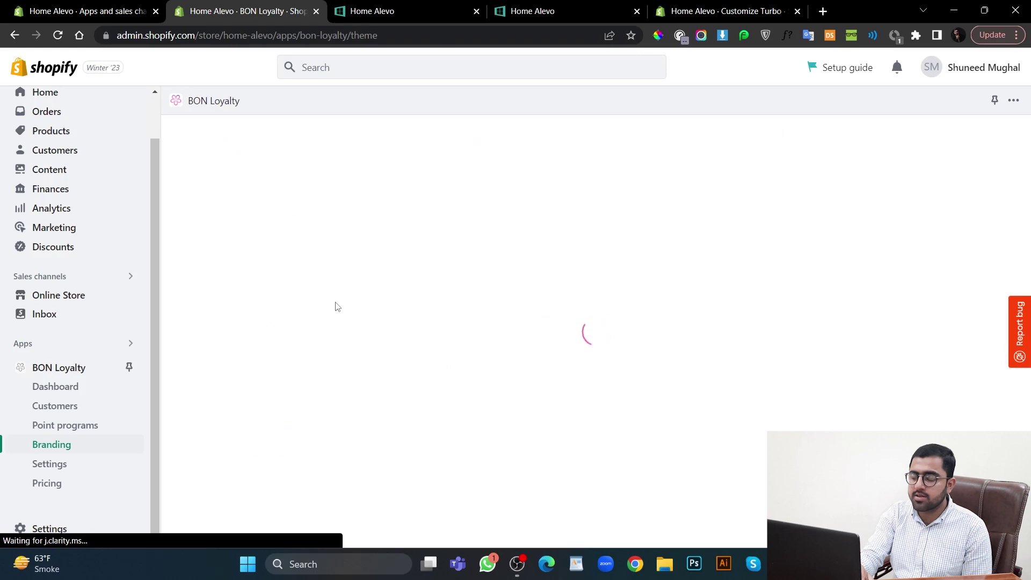
scroll(372, 397, "down", 1)
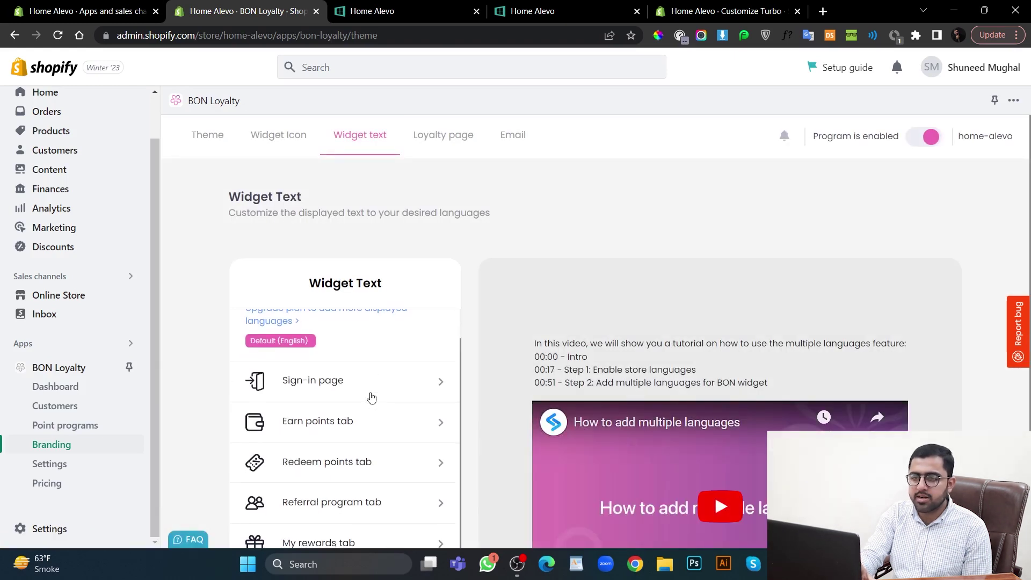
scroll(372, 398, "down", 1)
left_click(350, 398)
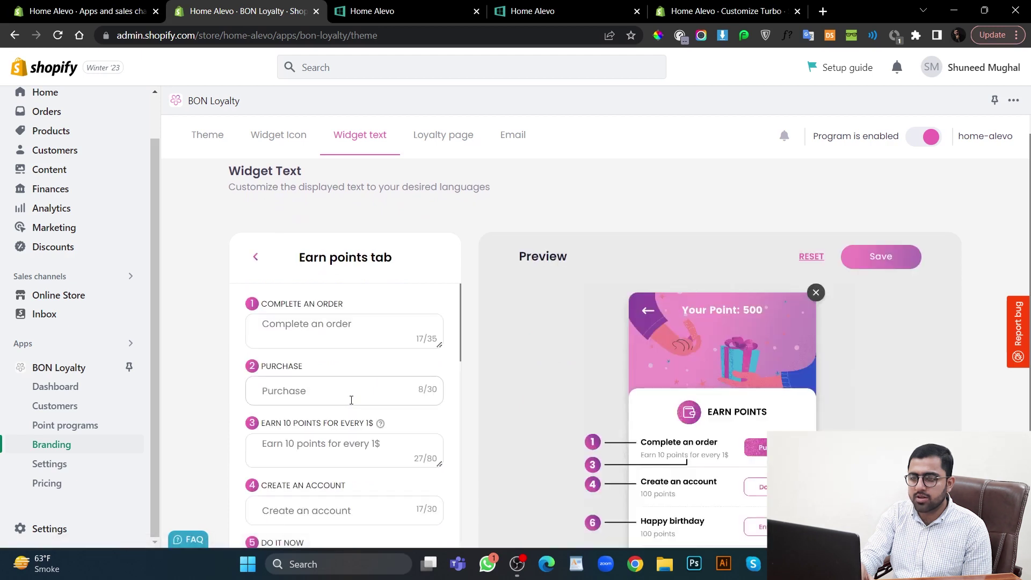
scroll(350, 400, "down", 1)
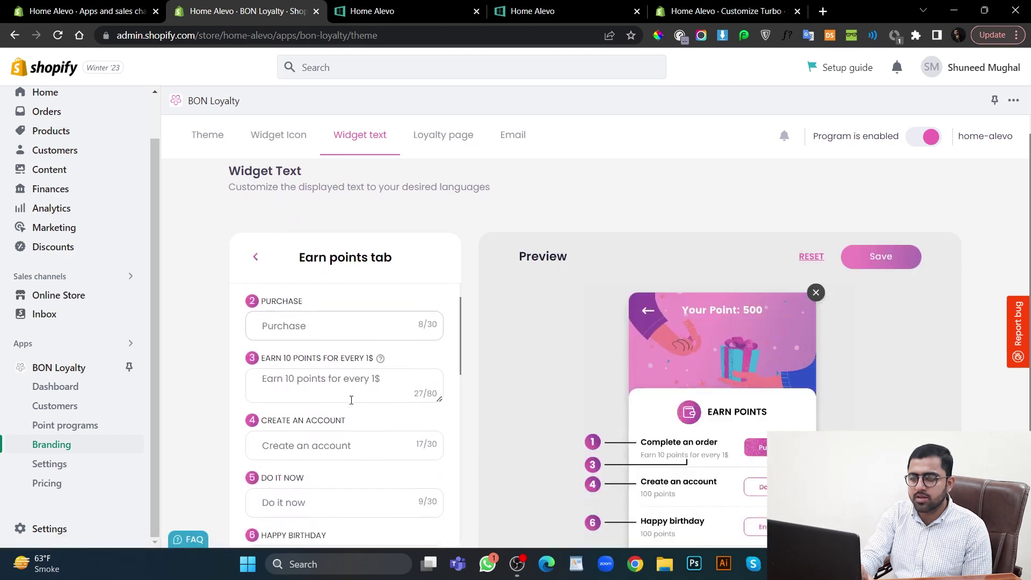
left_click(294, 375)
key("BackSpace")
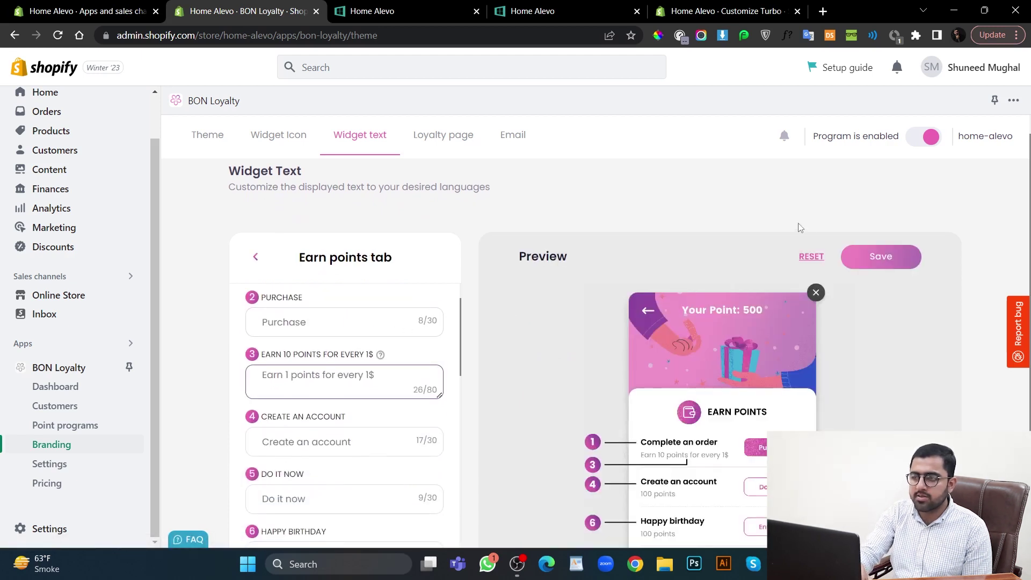
left_click(858, 259)
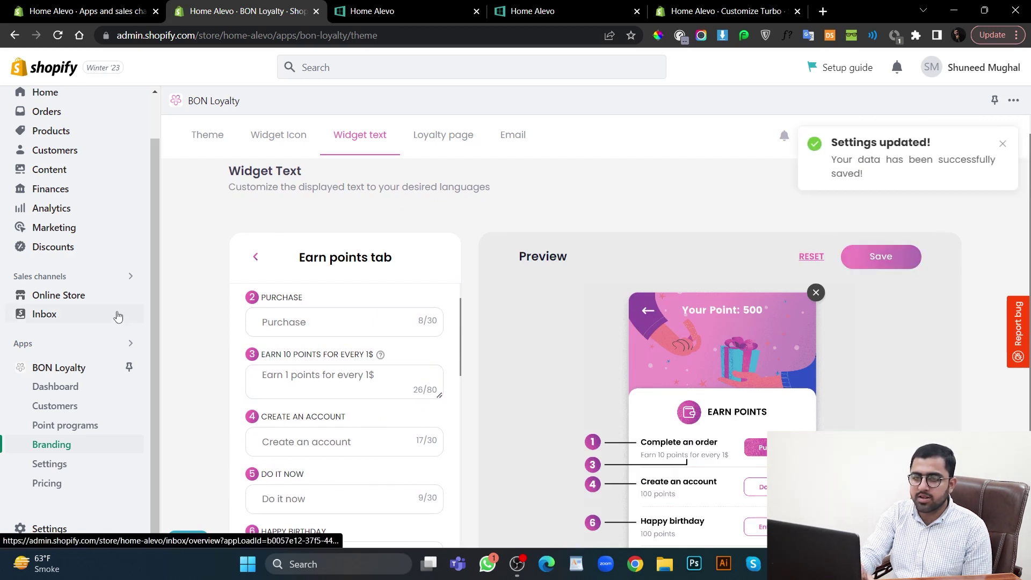
left_click(131, 295)
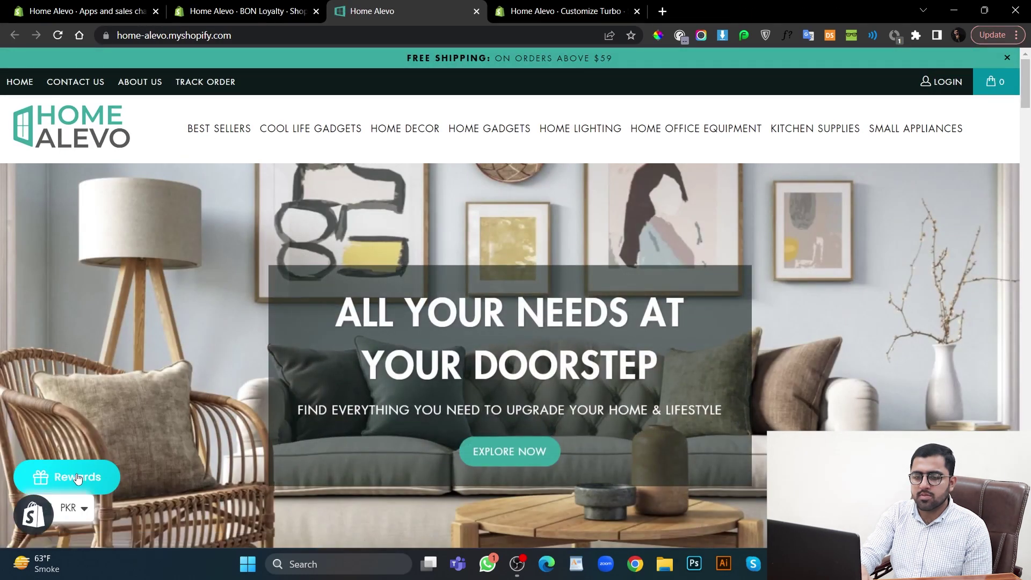
Open the storefront Rewards panel's Earn points list to confirm 'Earn 1 points for every 1$'.
left_click(77, 479)
left_click(179, 321)
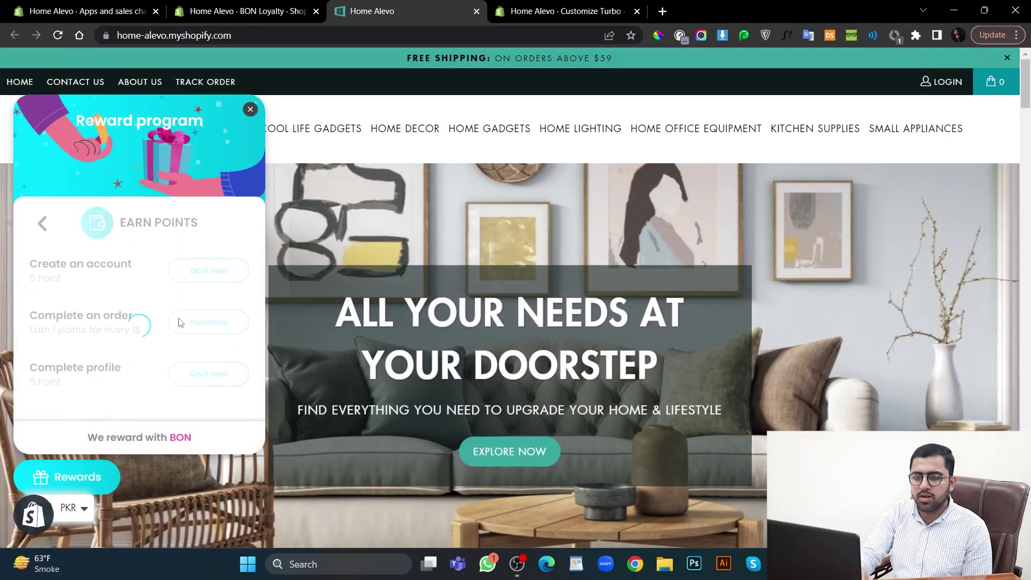